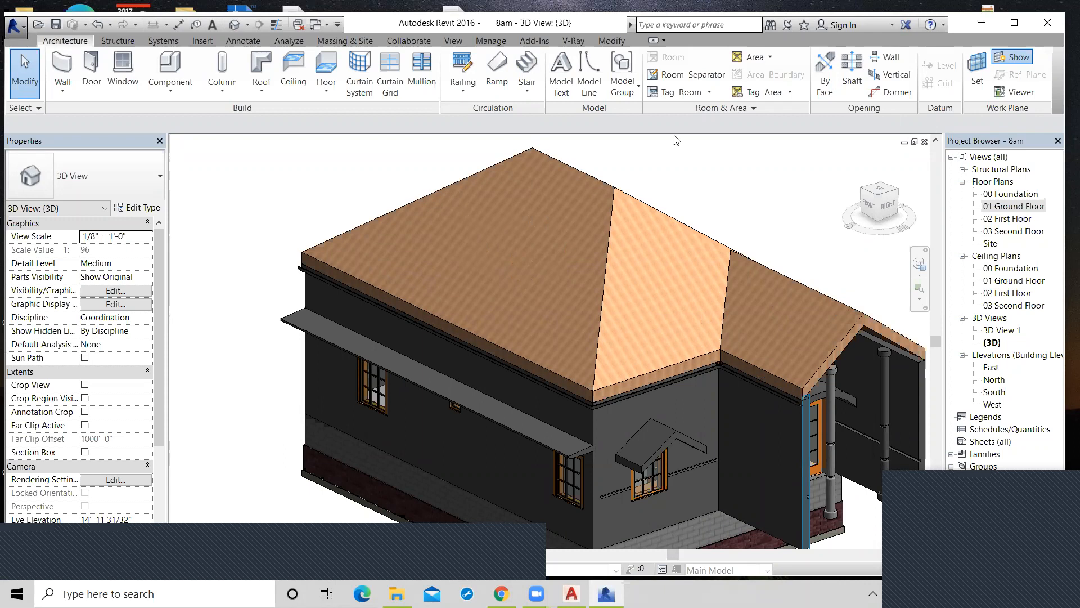
Cut a rectangular by-face opening through the hip roof slope above the long window canopy.
{"action": "left_click", "coordinate": [826, 84]}
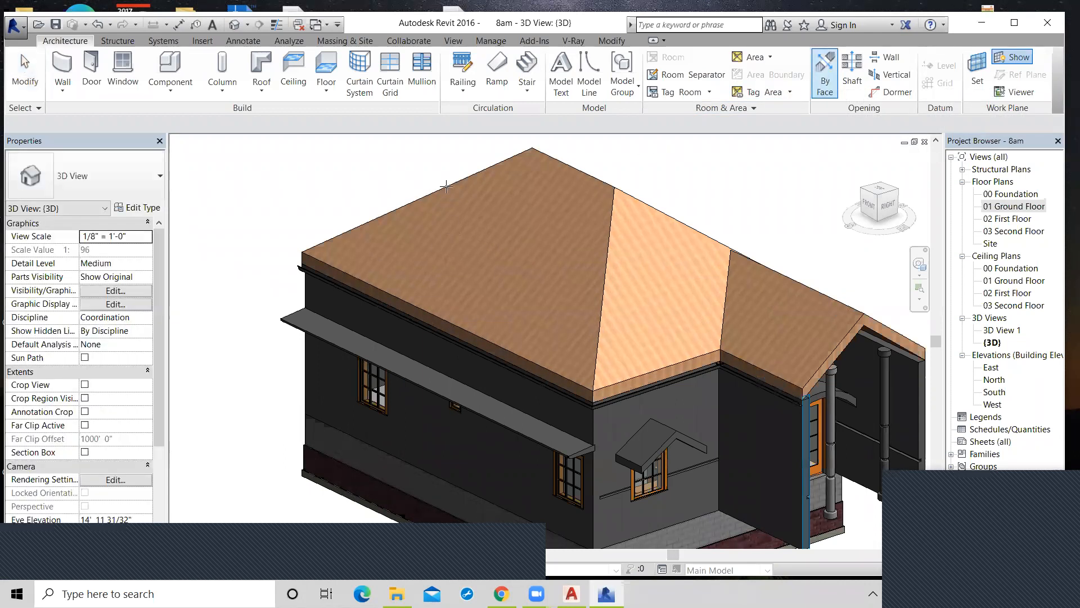
{"action": "left_click", "coordinate": [607, 255]}
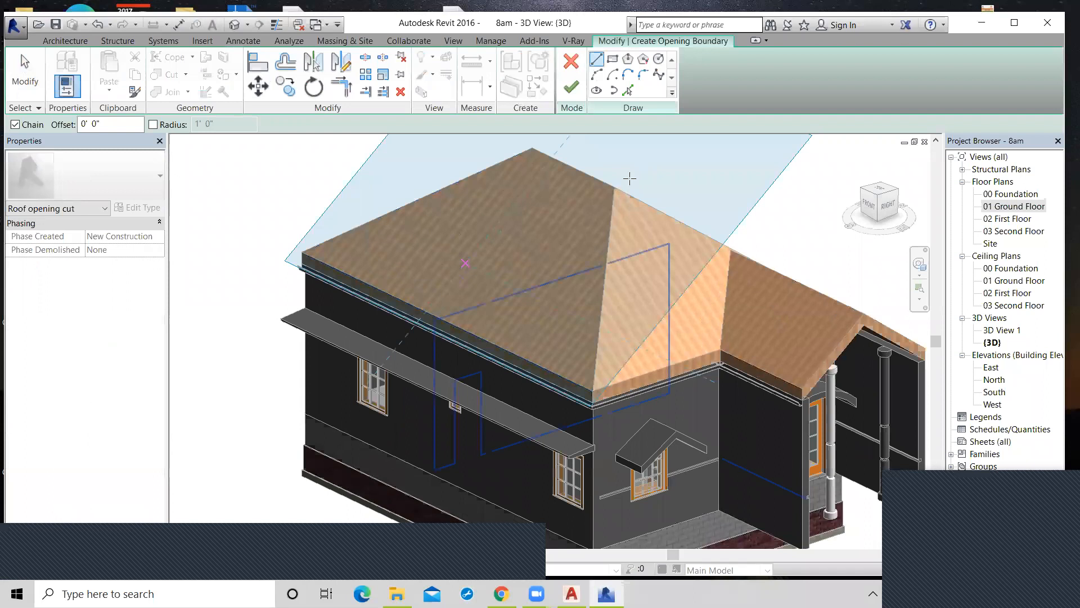
{"action": "scroll", "coordinate": [582, 246], "scroll_direction": "down", "scroll_amount": 3}
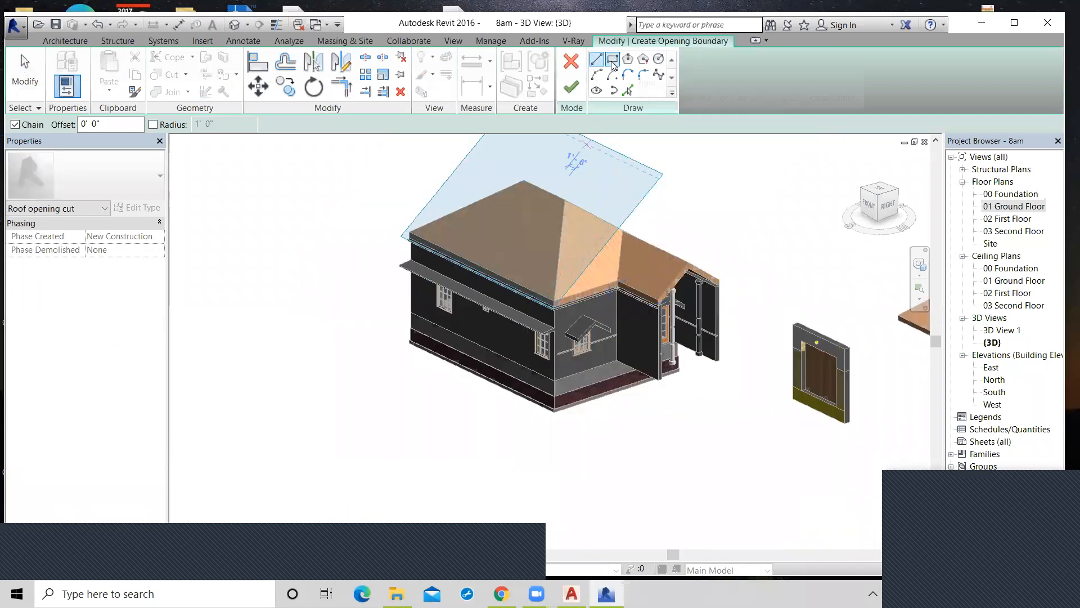
{"action": "left_click", "coordinate": [613, 60]}
{"action": "scroll", "coordinate": [492, 228], "scroll_direction": "up", "scroll_amount": 3}
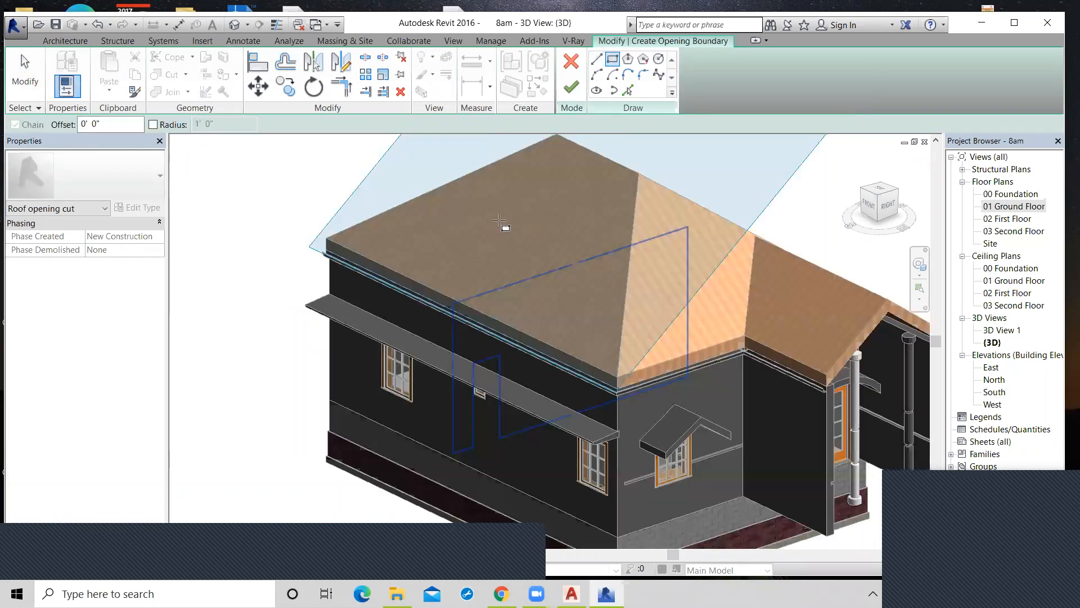
{"action": "left_click", "coordinate": [495, 203]}
{"action": "left_click", "coordinate": [532, 234]}
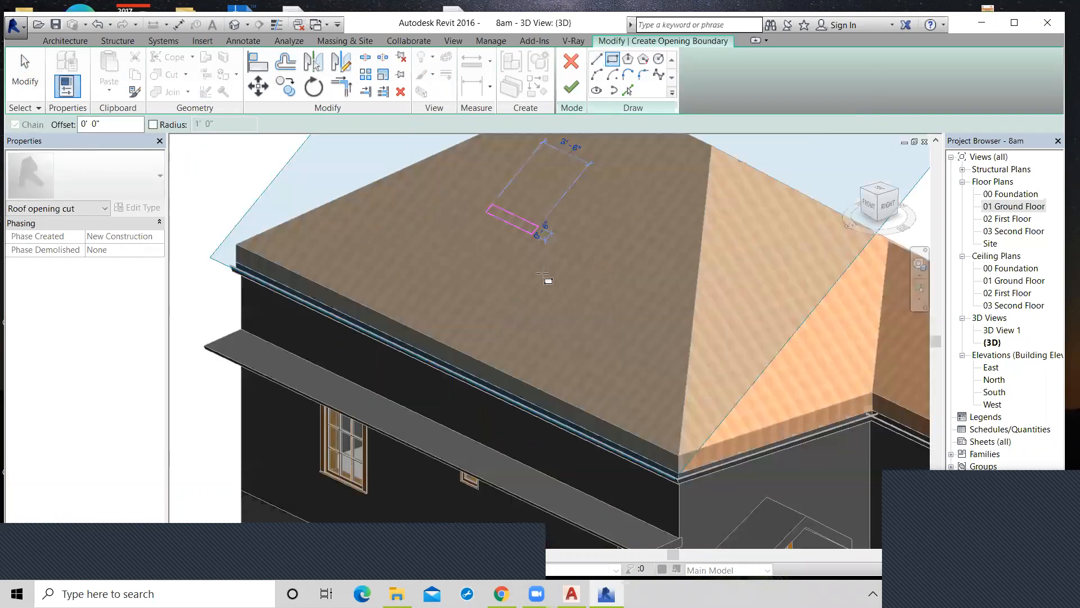
{"action": "left_click", "coordinate": [538, 284]}
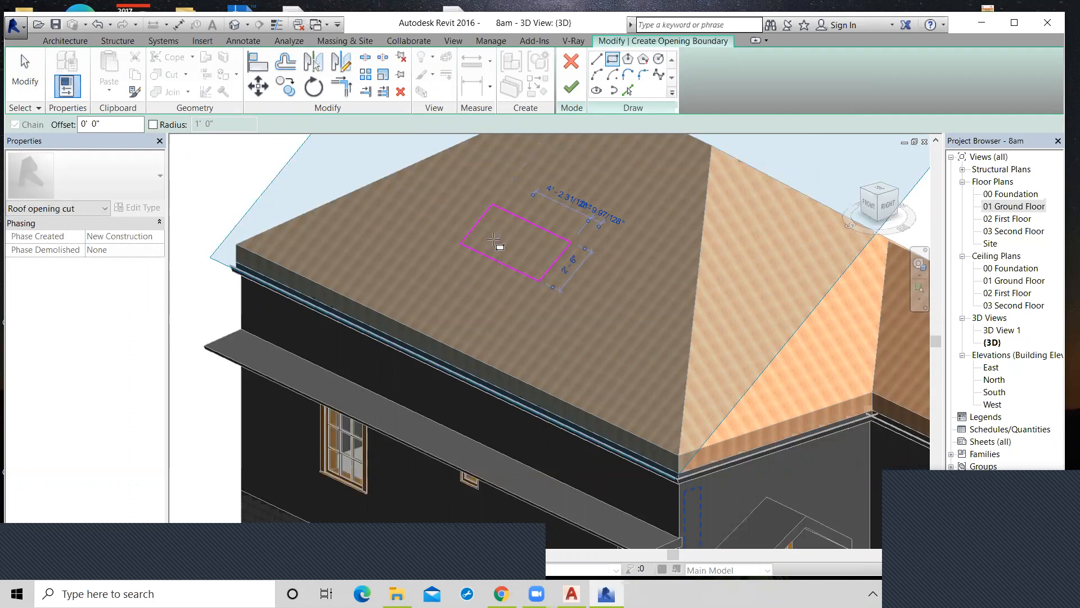
{"action": "scroll", "coordinate": [494, 240], "scroll_direction": "down", "scroll_amount": 1}
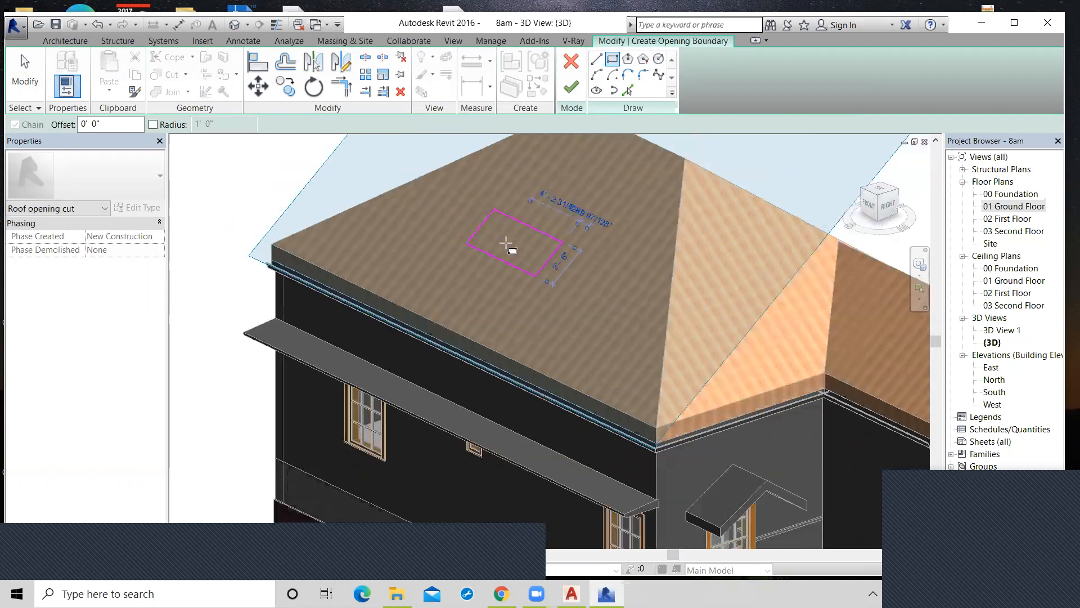
{"action": "left_click", "coordinate": [570, 88]}
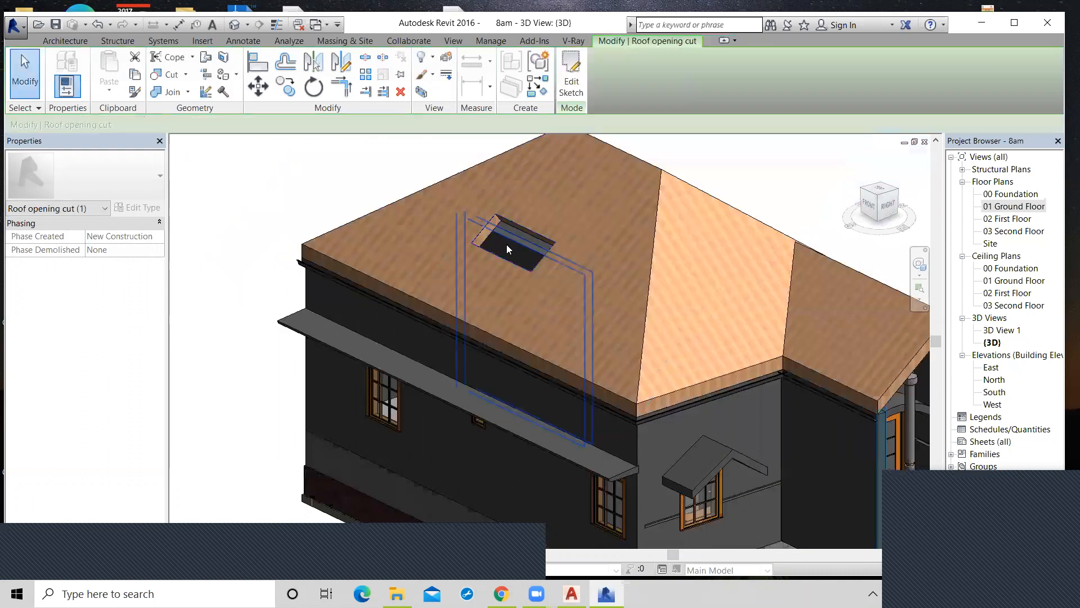
Examine the new roof opening close up and from different angles in the 3D view.
{"action": "scroll", "coordinate": [506, 245], "scroll_direction": "down", "scroll_amount": 1}
{"action": "scroll", "coordinate": [760, 495], "scroll_direction": "down", "scroll_amount": 2}
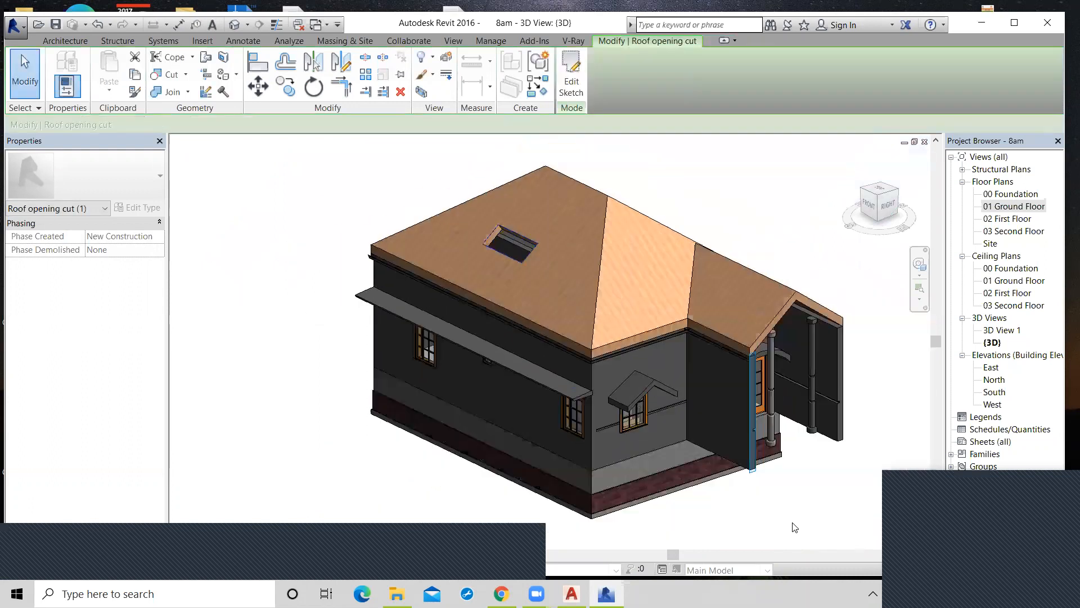
{"action": "middle_click_drag", "start_coordinate": [796, 525], "coordinate": [759, 531], "text": "shift"}
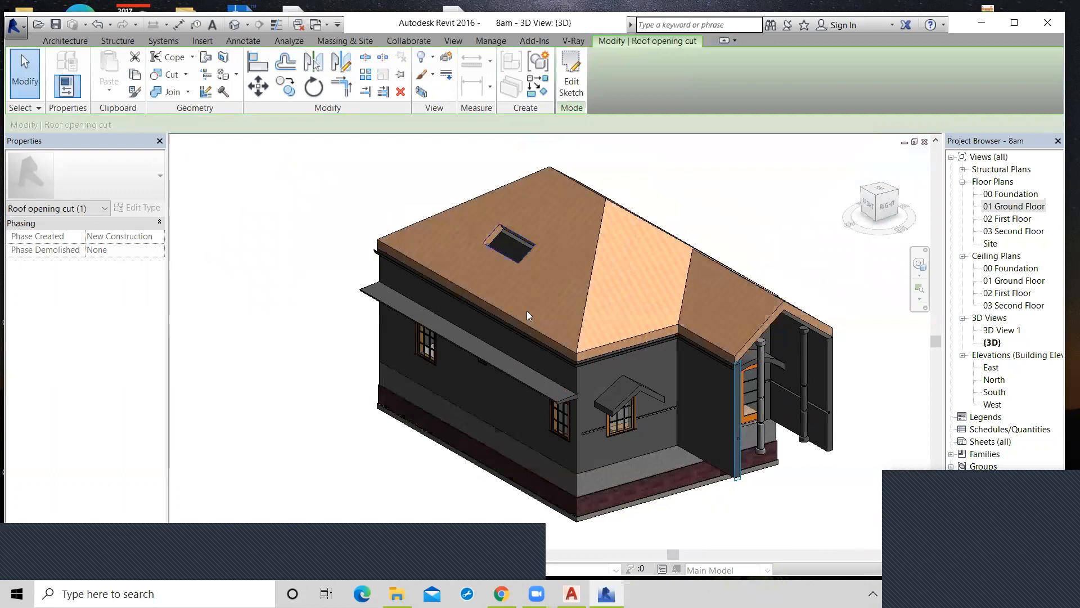
{"action": "scroll", "coordinate": [522, 270], "scroll_direction": "up", "scroll_amount": 4}
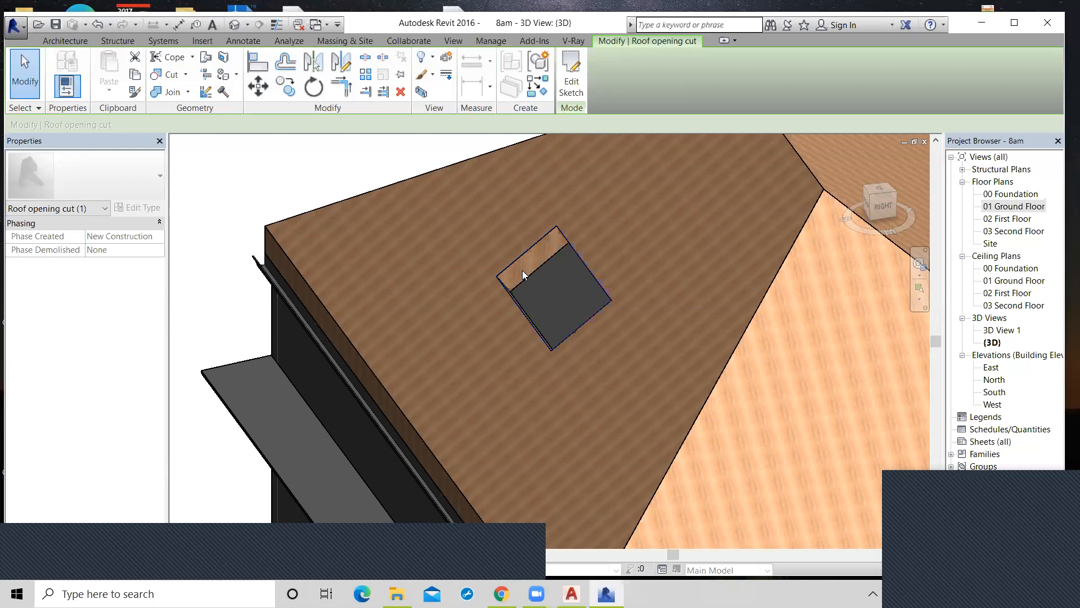
{"action": "scroll", "coordinate": [522, 275], "scroll_direction": "down", "scroll_amount": 3}
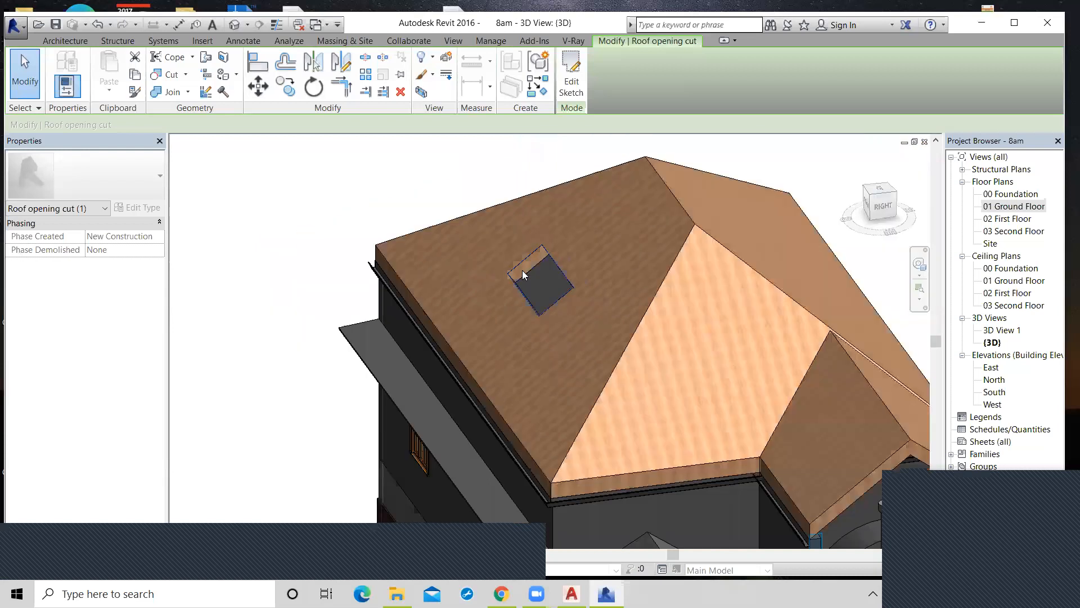
{"action": "scroll", "coordinate": [522, 270], "scroll_direction": "down", "scroll_amount": 2}
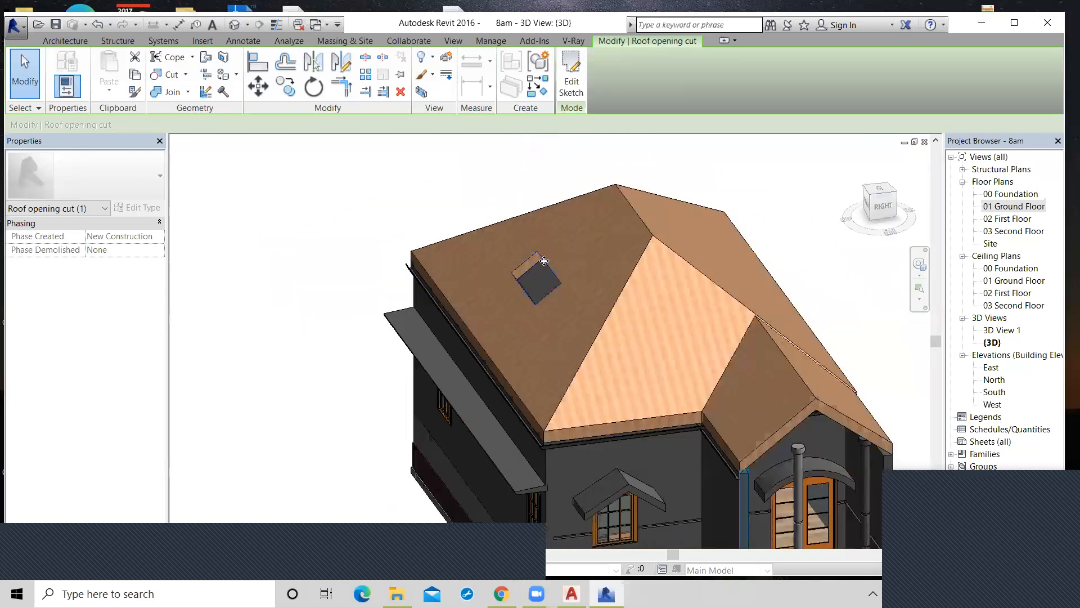
{"action": "left_click", "coordinate": [298, 279]}
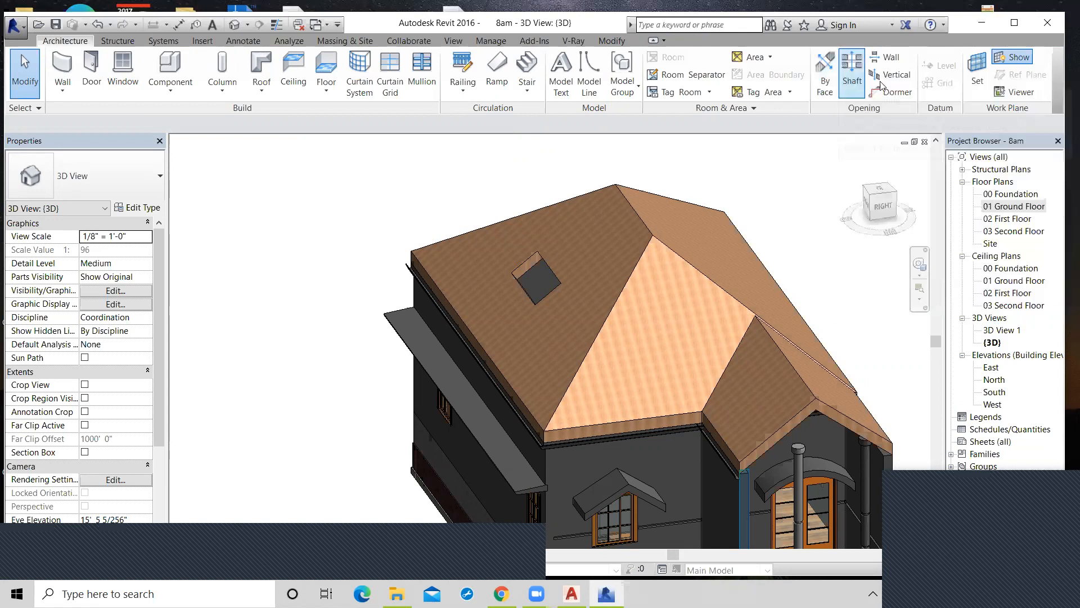
Sketch a vertical opening for the main hip roof in the 01 Ground Floor plan, a rectangle about 4'-0" by 2'-0" near the double door.
{"action": "left_click", "coordinate": [906, 76]}
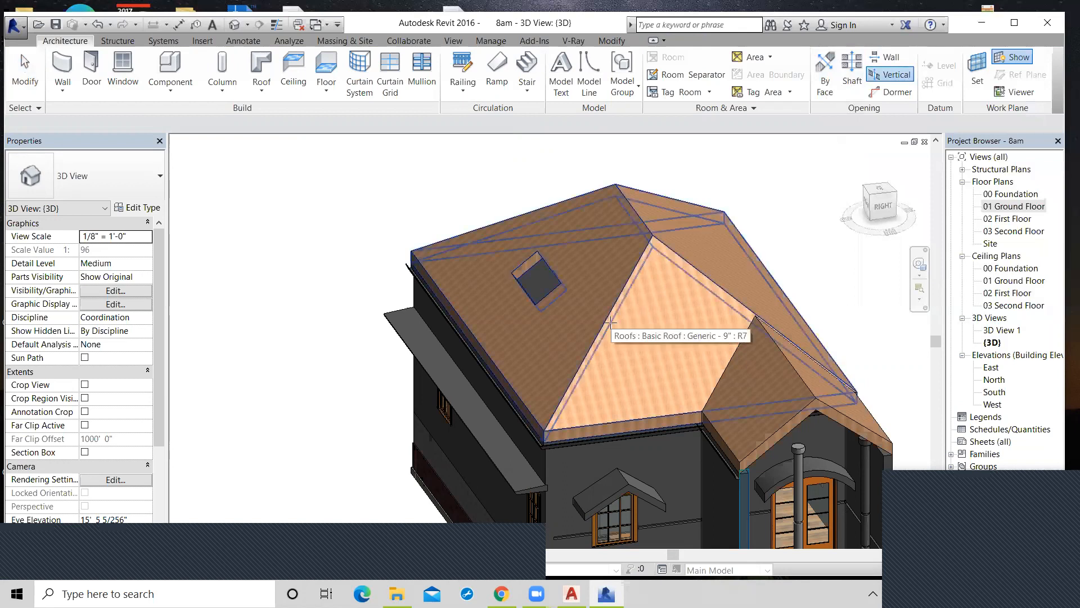
{"action": "left_click", "coordinate": [680, 356]}
{"action": "double_click", "coordinate": [1015, 207]}
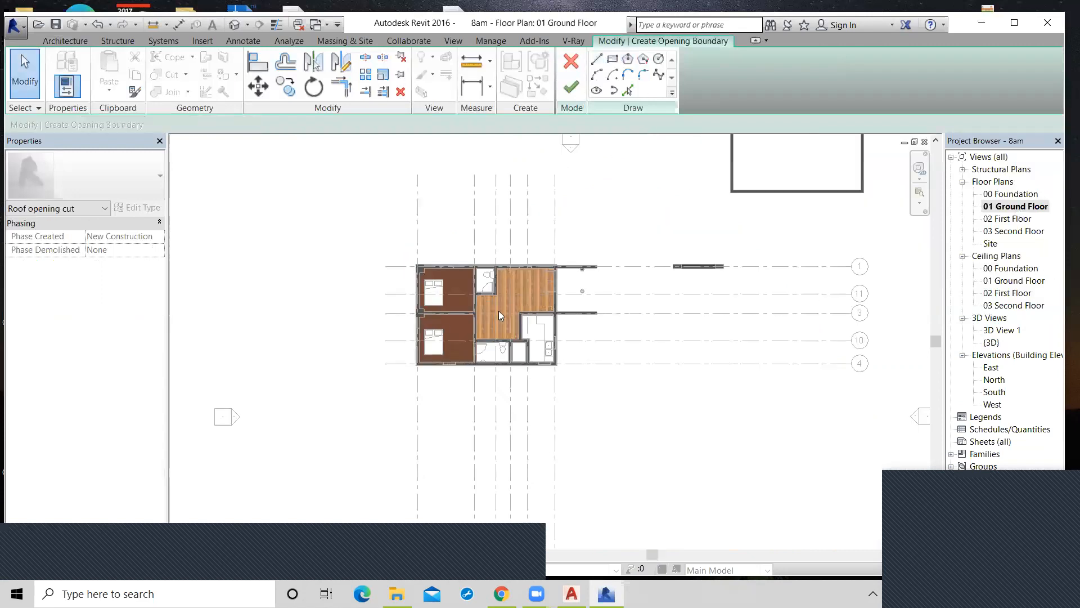
{"action": "double_click", "coordinate": [1005, 219]}
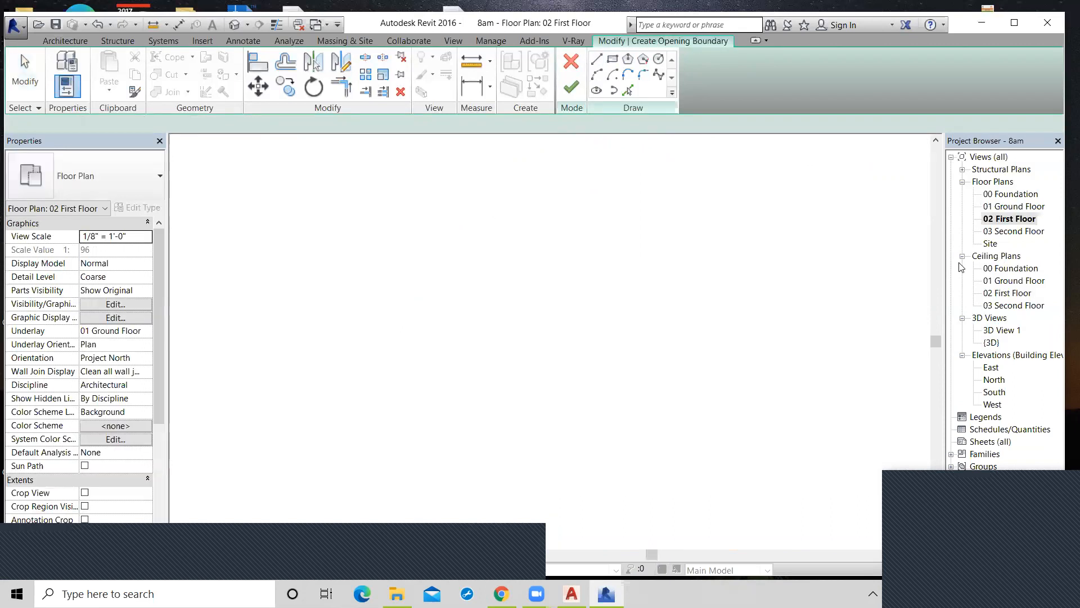
{"action": "left_click", "coordinate": [999, 222]}
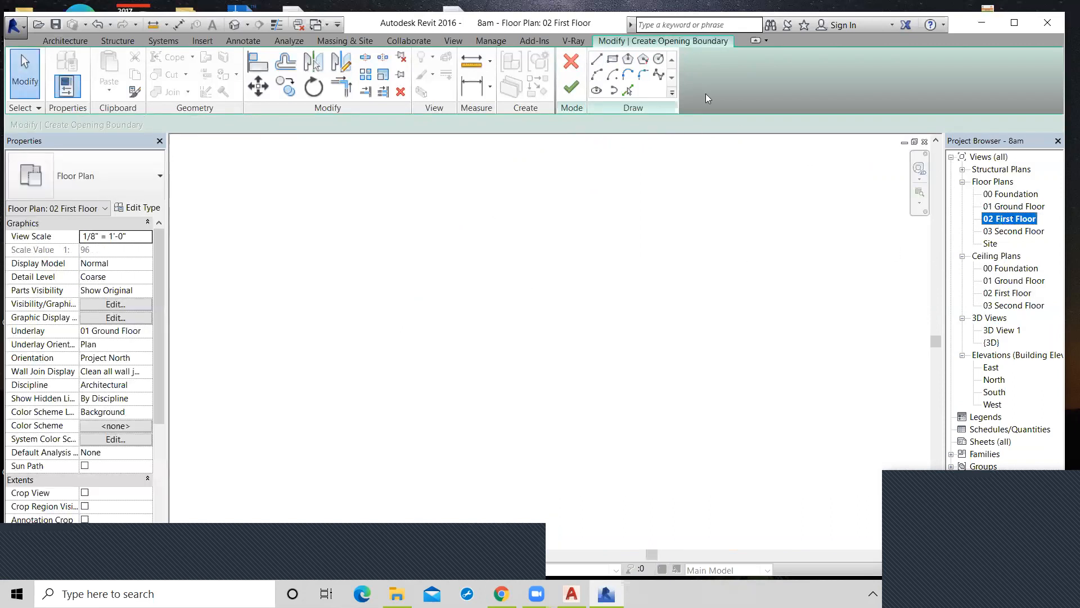
{"action": "left_click", "coordinate": [613, 58]}
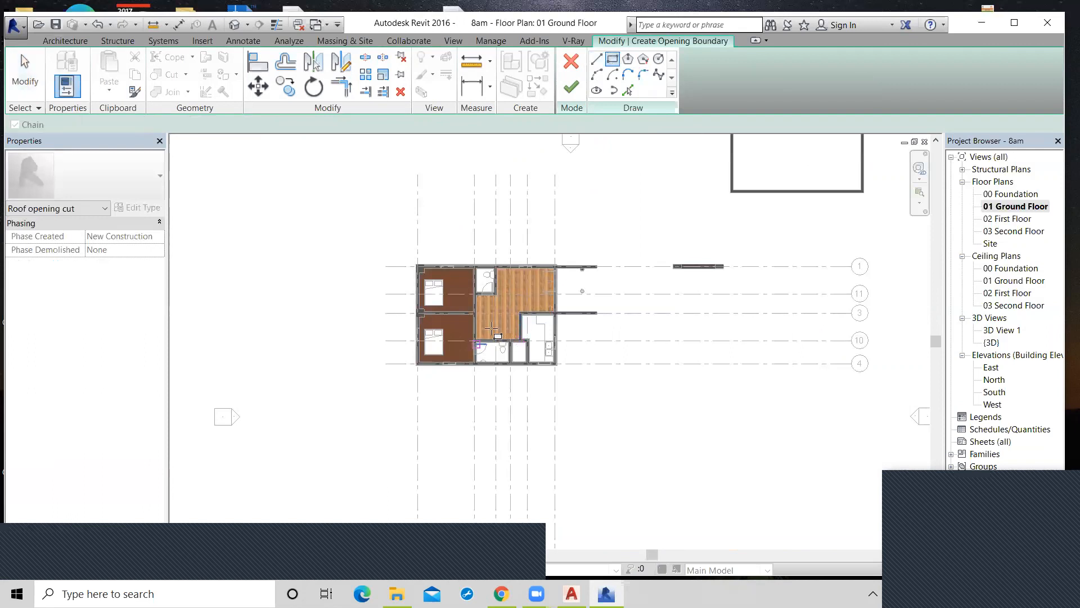
{"action": "scroll", "coordinate": [505, 318], "scroll_direction": "up", "scroll_amount": 1}
{"action": "scroll", "coordinate": [535, 297], "scroll_direction": "up", "scroll_amount": 2}
{"action": "left_click", "coordinate": [545, 270]}
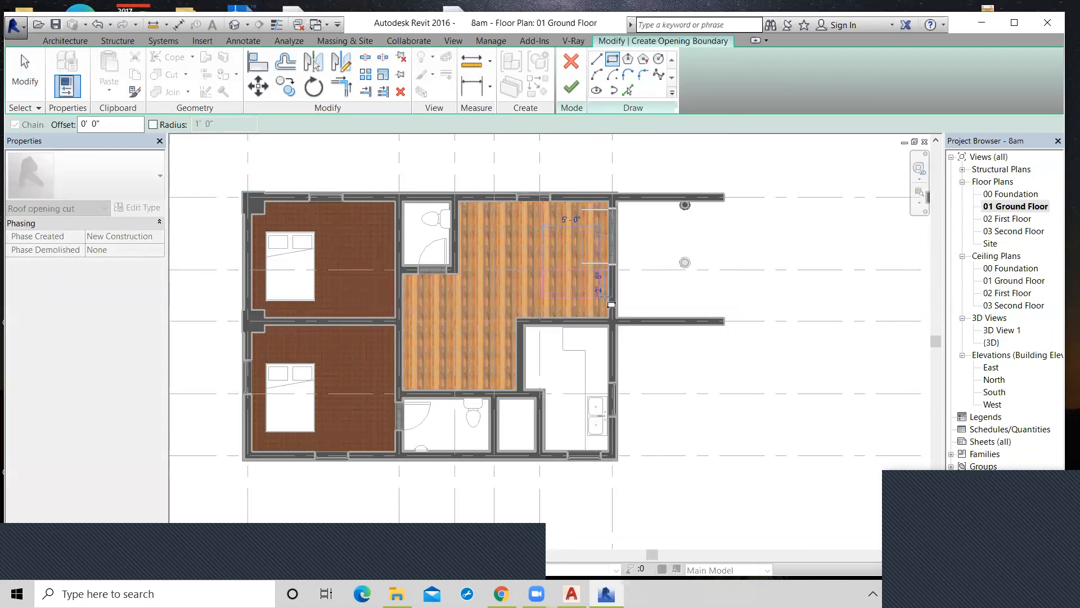
{"action": "left_click", "coordinate": [587, 293]}
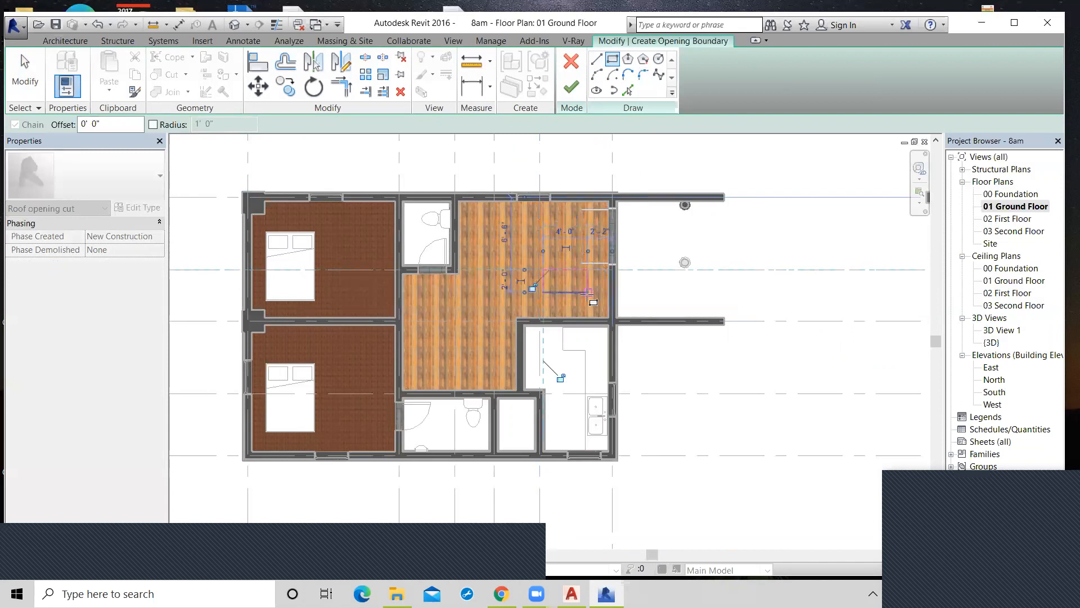
{"action": "left_click", "coordinate": [571, 86]}
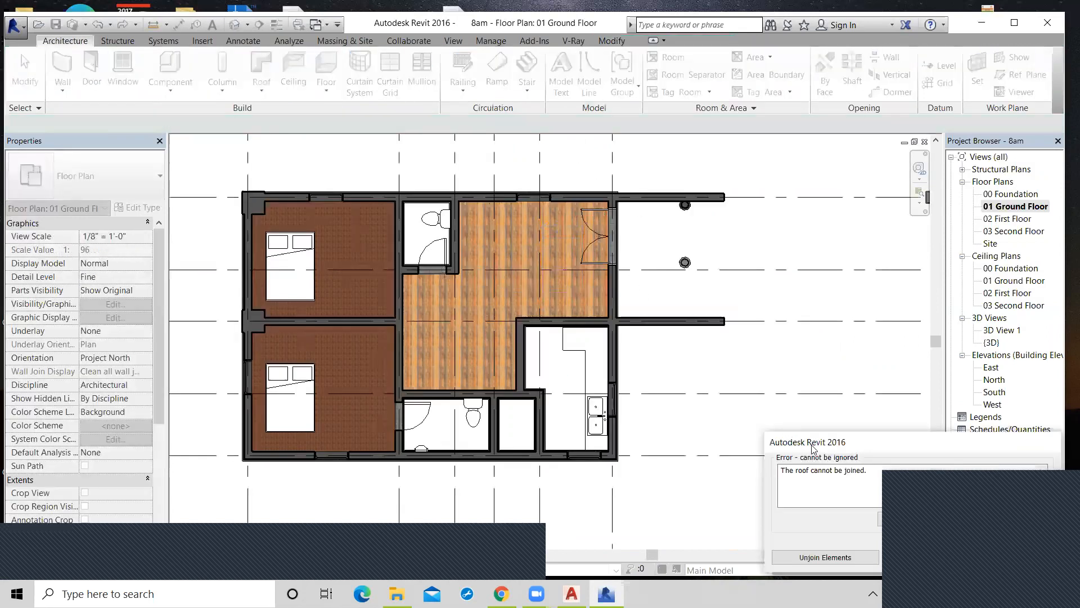
Unjoin the conflicting roof elements to complete the vertical opening and check the cut in the 3D view.
{"action": "left_click_drag", "start_coordinate": [810, 444], "coordinate": [761, 297]}
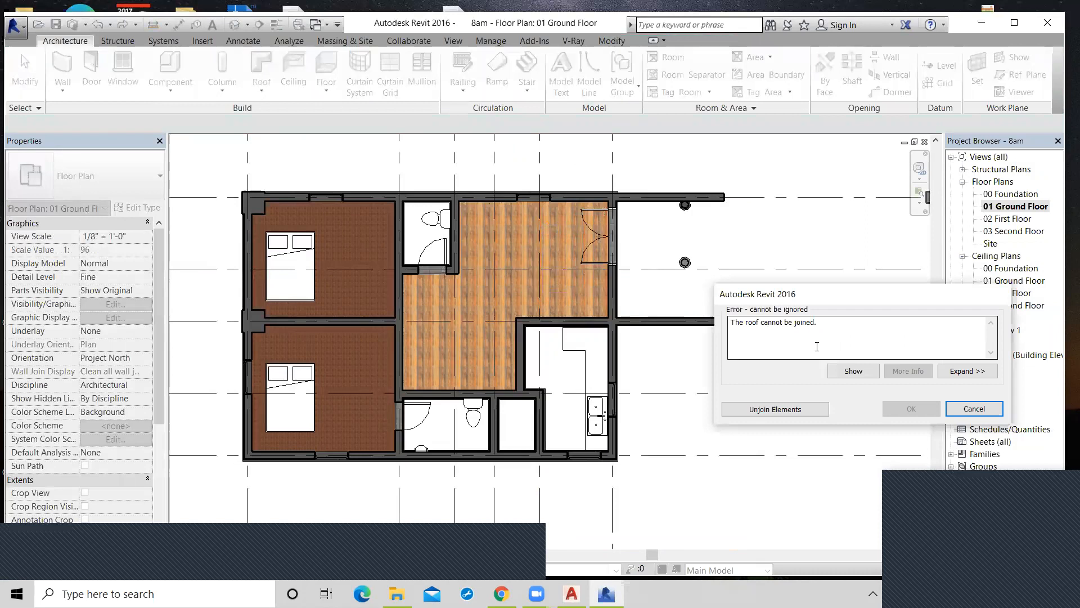
{"action": "left_click", "coordinate": [783, 409]}
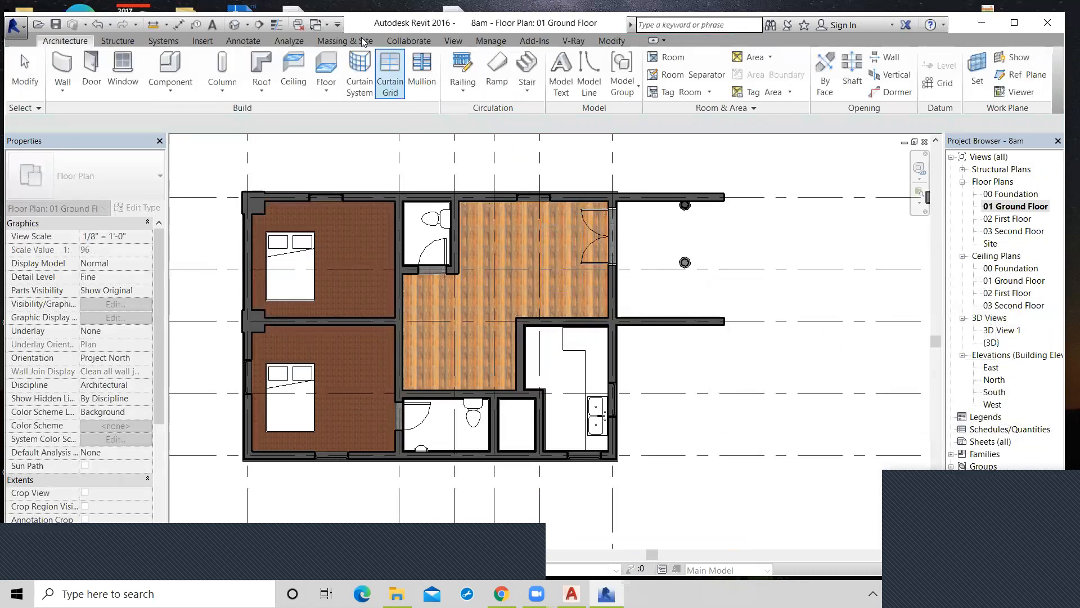
{"action": "left_click", "coordinate": [235, 24]}
{"action": "key", "text": "Escape"}
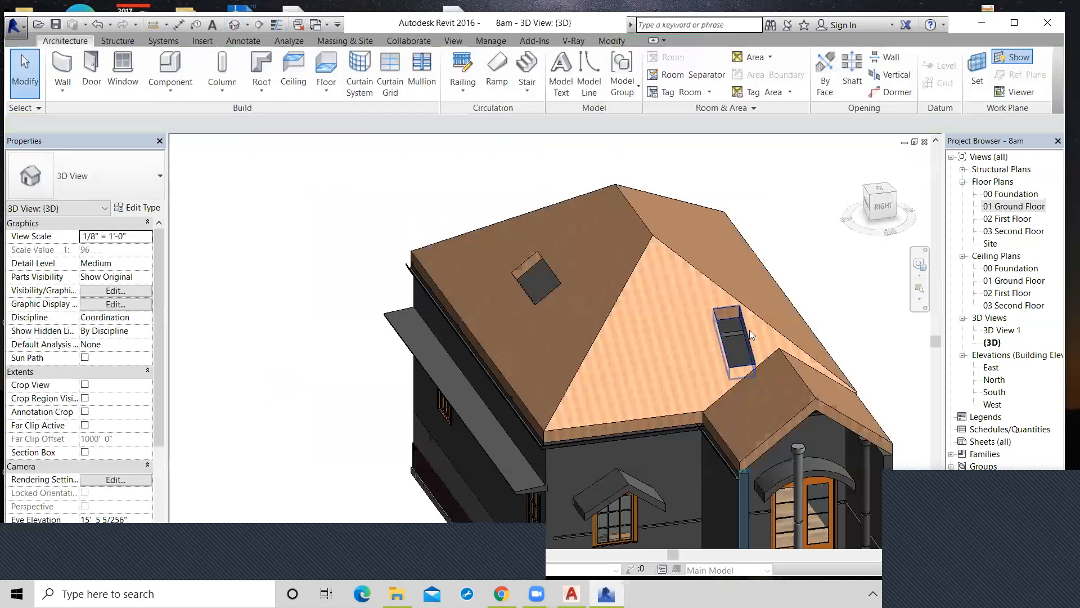
{"action": "scroll", "coordinate": [720, 337], "scroll_direction": "up", "scroll_amount": 2}
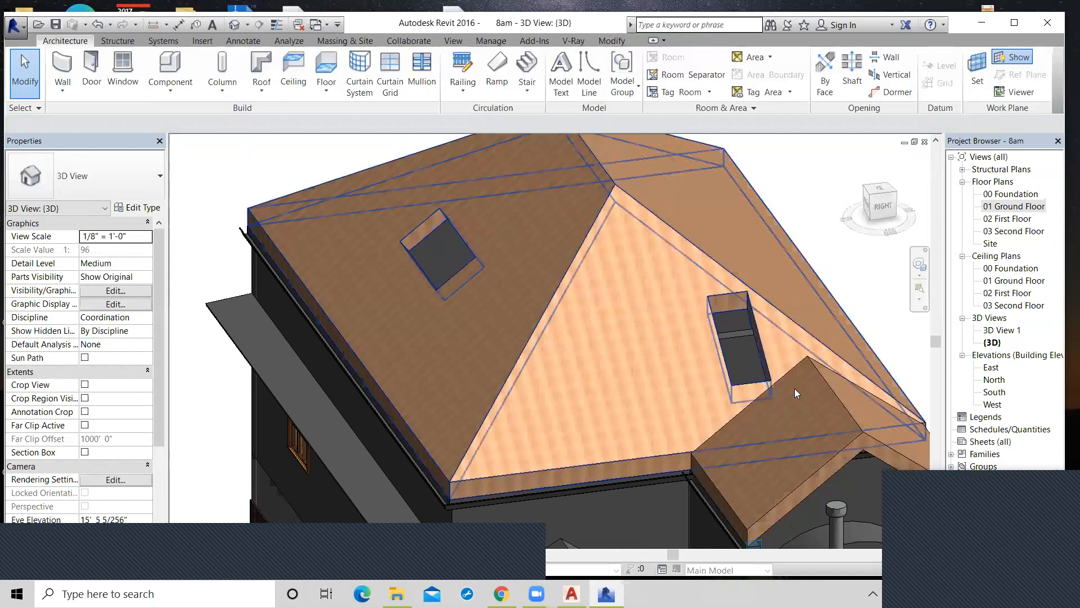
{"action": "scroll", "coordinate": [795, 388], "scroll_direction": "down", "scroll_amount": 2}
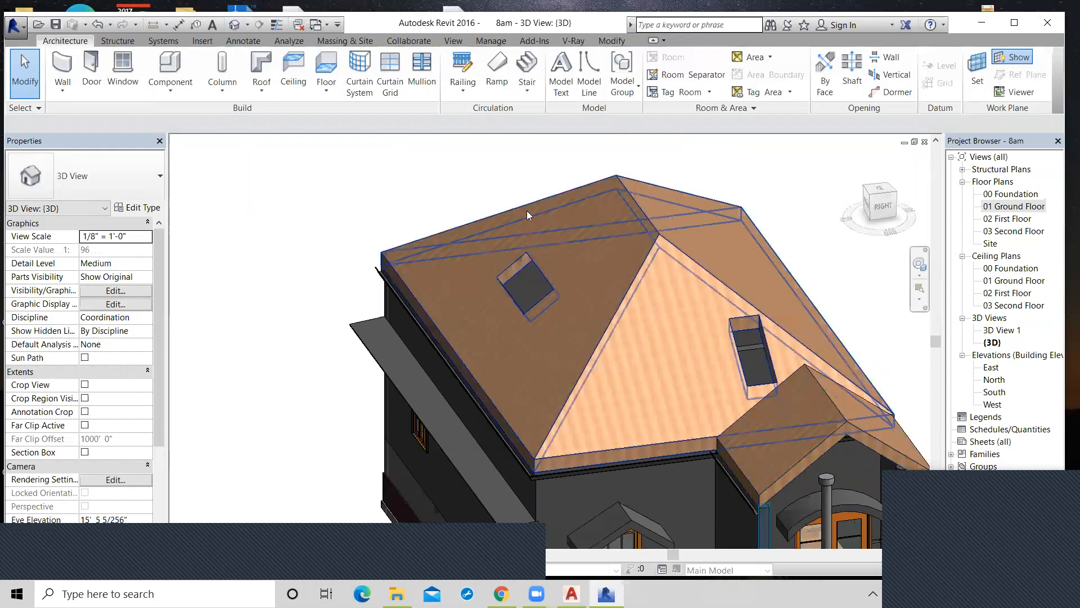
{"action": "middle_click_drag", "start_coordinate": [477, 262], "coordinate": [324, 233]}
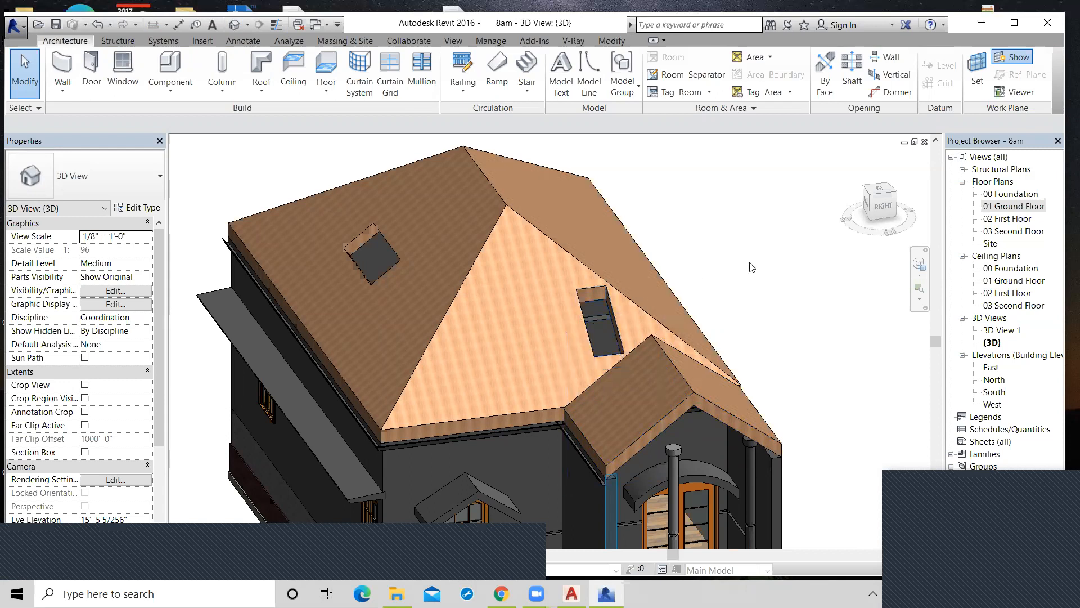
Undo the vertical roof opening and discard its boundary sketch.
{"action": "key", "text": "ctrl+z"}
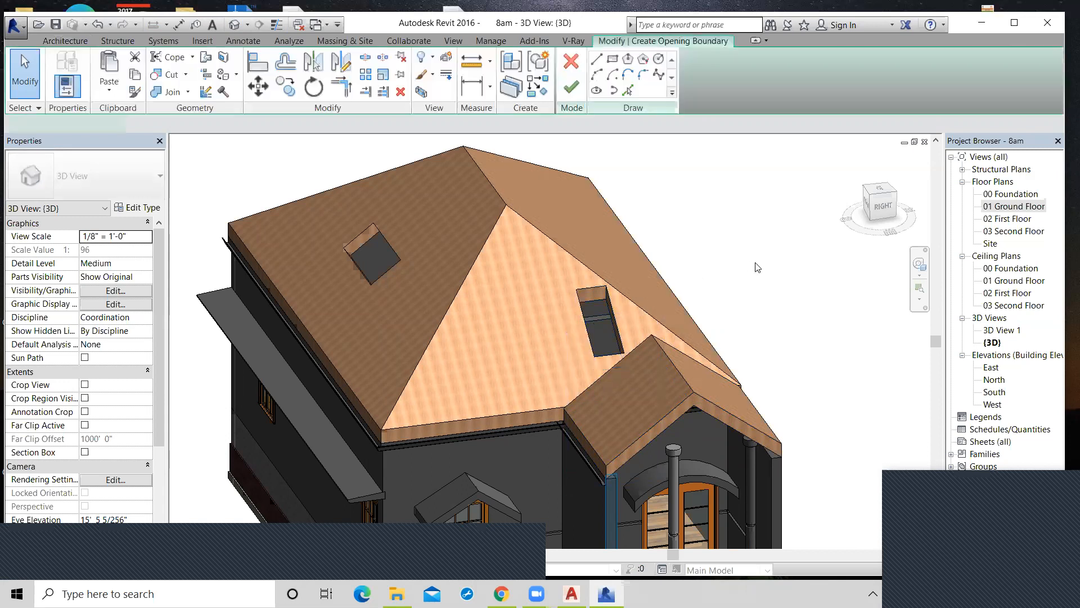
{"action": "left_click", "coordinate": [571, 62]}
{"action": "left_click", "coordinate": [573, 305]}
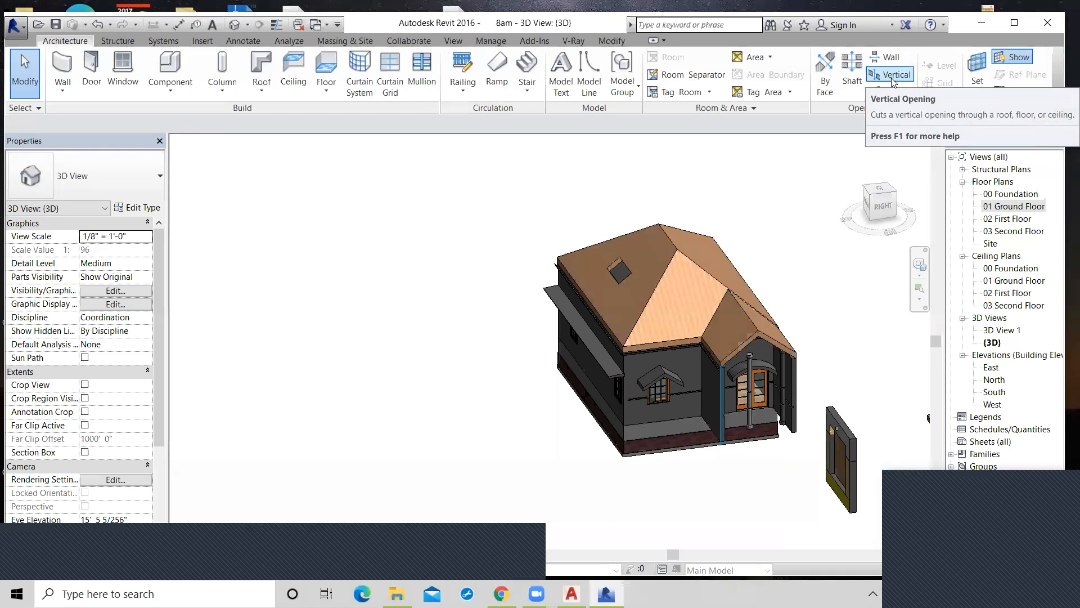
{"action": "double_click", "coordinate": [1002, 208]}
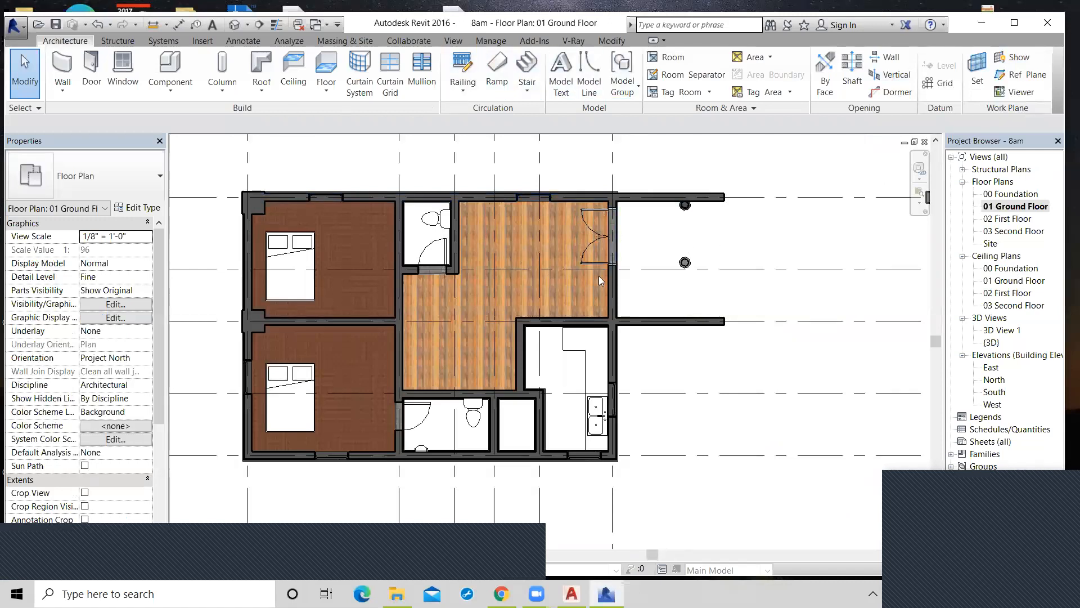
{"action": "left_click", "coordinate": [893, 82]}
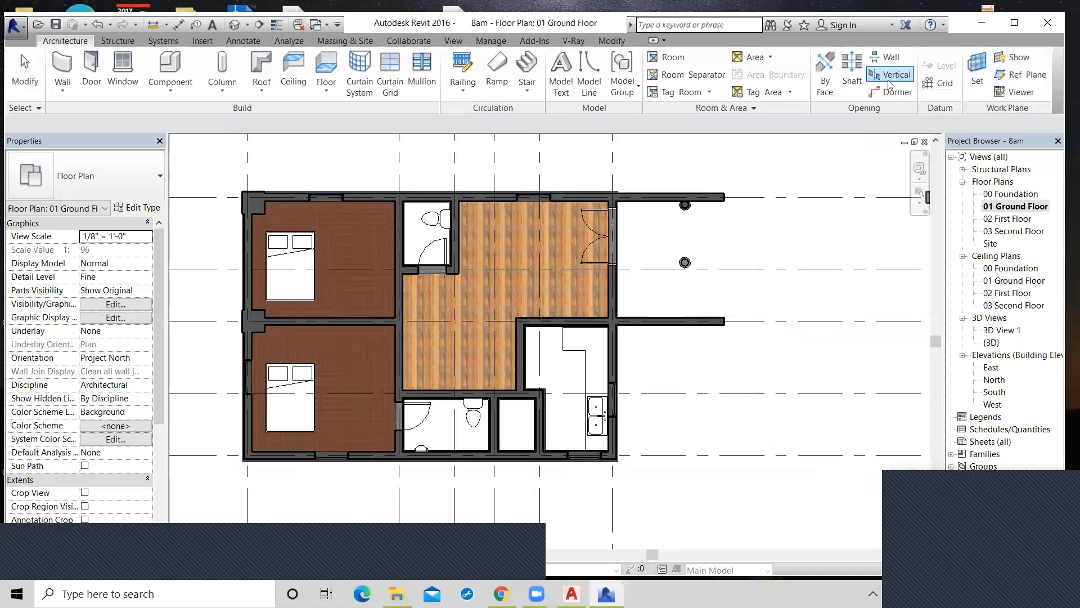
{"action": "scroll", "coordinate": [521, 286], "scroll_direction": "up", "scroll_amount": 1}
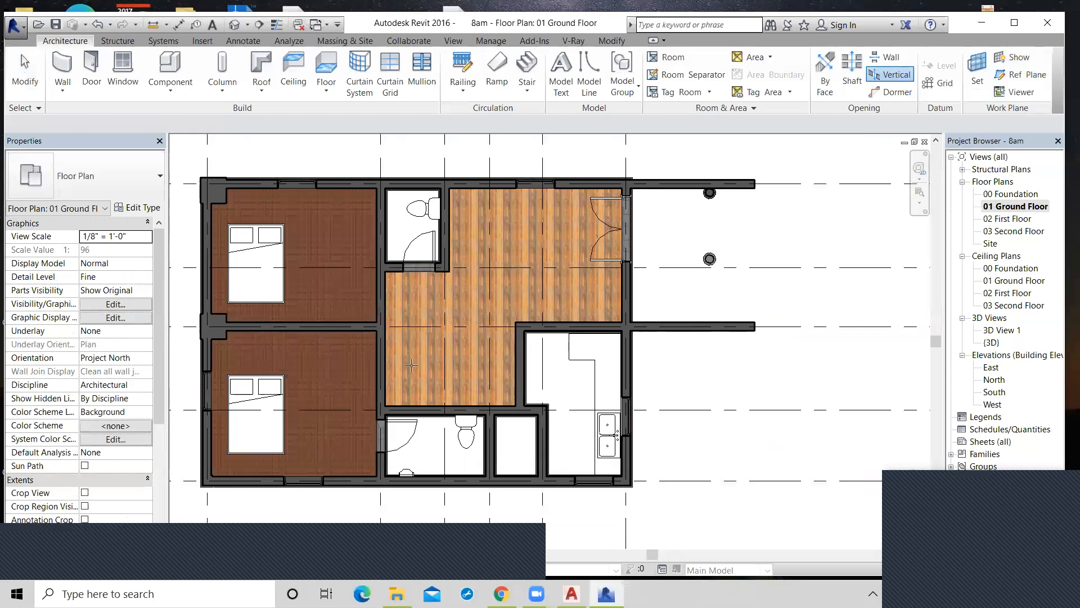
{"action": "left_click", "coordinate": [405, 403]}
{"action": "key", "text": "Escape"}
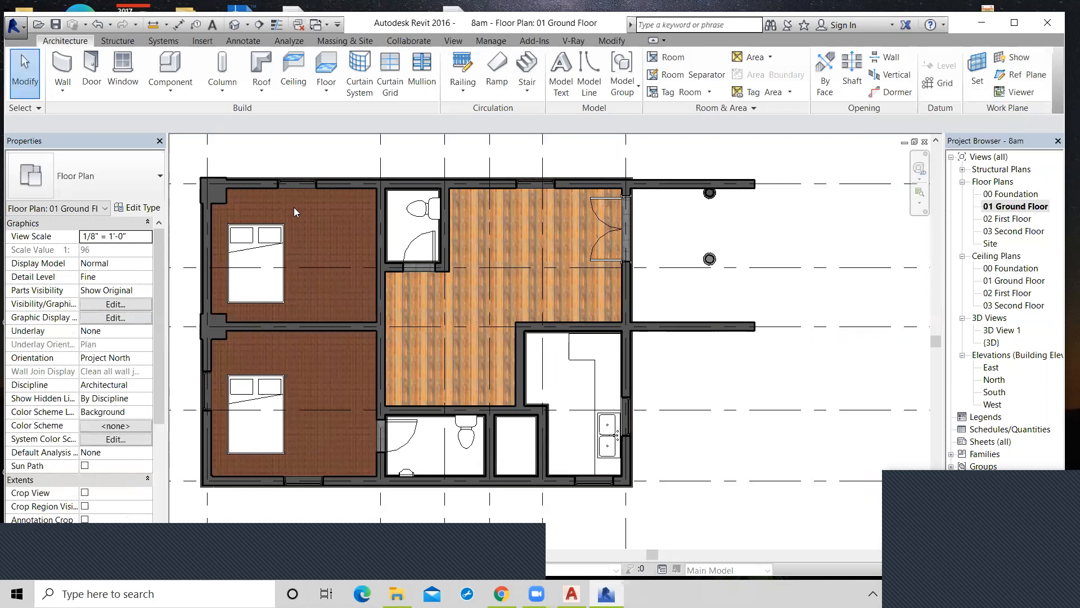
Cut a vertical opening in the main hip roof, sketching a rectangle about 4'-6" long over the kitchen in the 01 Ground Floor plan.
{"action": "left_click", "coordinate": [888, 75]}
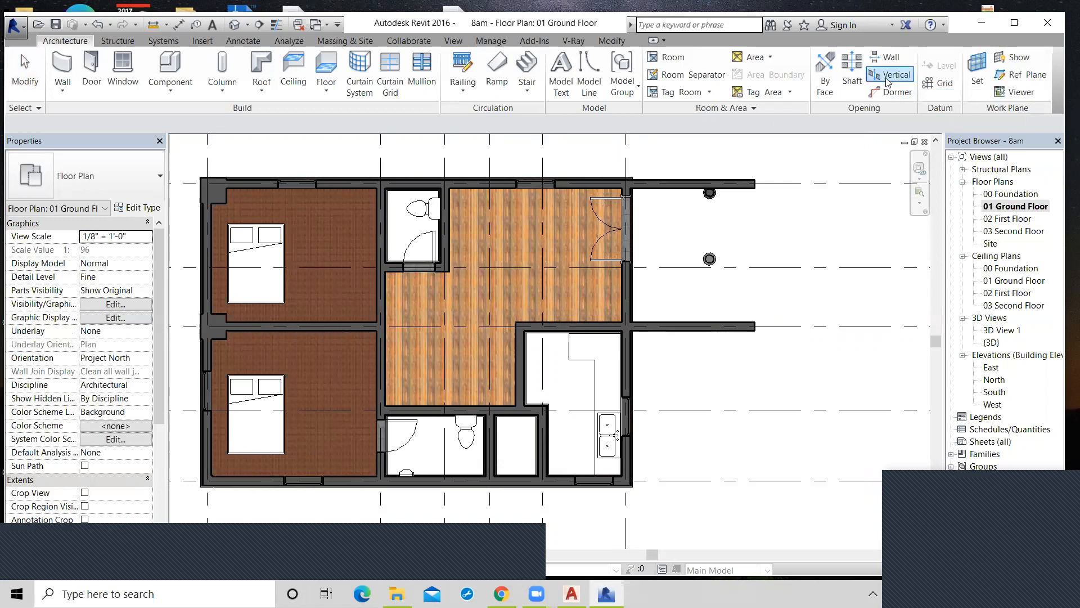
{"action": "left_click", "coordinate": [259, 25]}
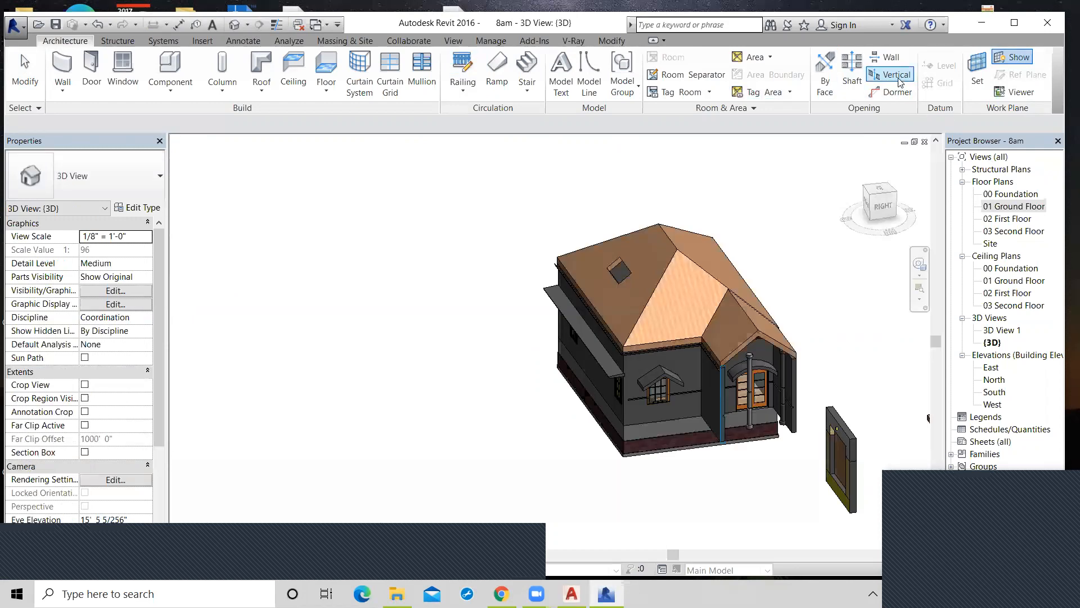
{"action": "left_click", "coordinate": [668, 269]}
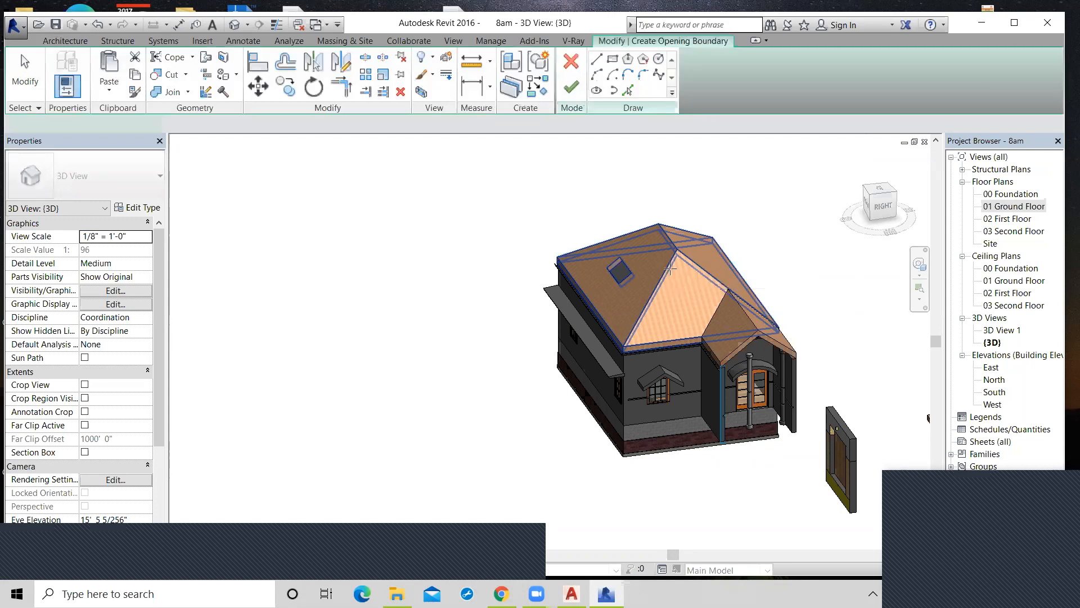
{"action": "double_click", "coordinate": [1001, 212]}
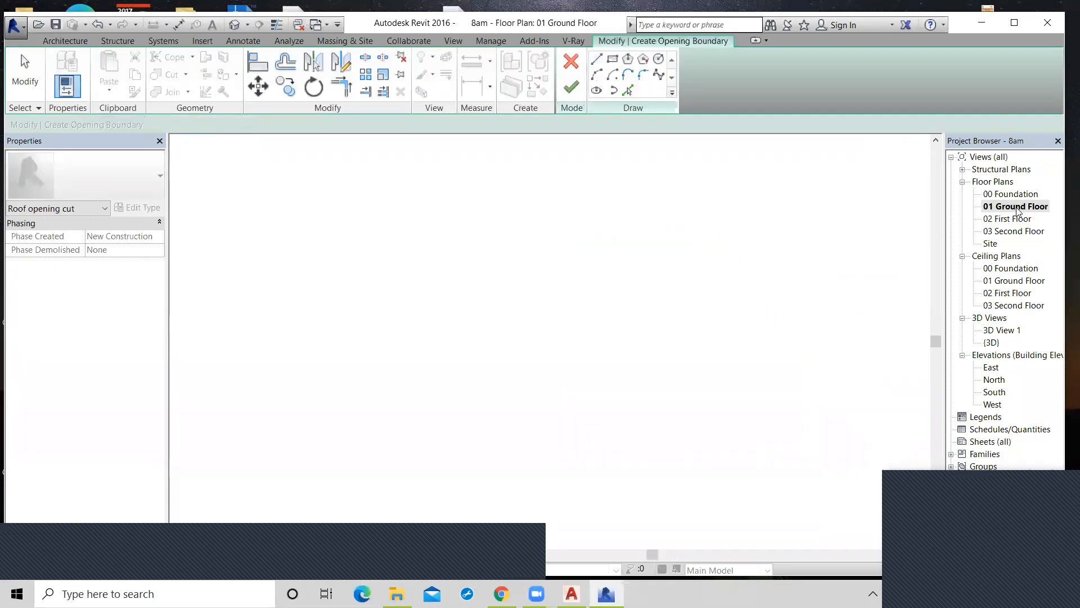
{"action": "left_click", "coordinate": [613, 60]}
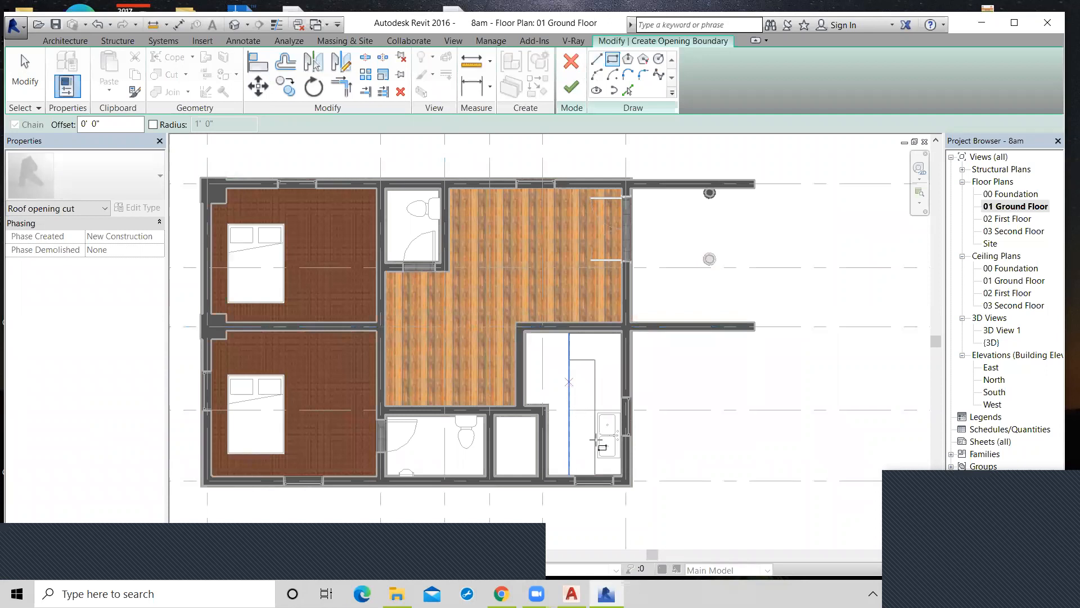
{"action": "left_click", "coordinate": [569, 383]}
{"action": "left_click", "coordinate": [597, 439]}
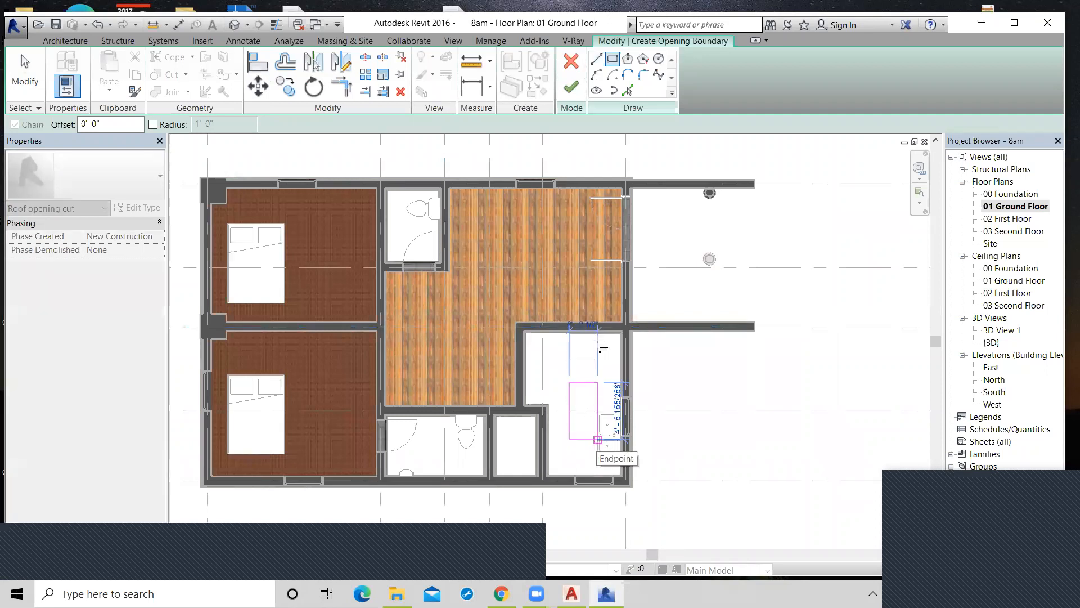
{"action": "left_click", "coordinate": [572, 87]}
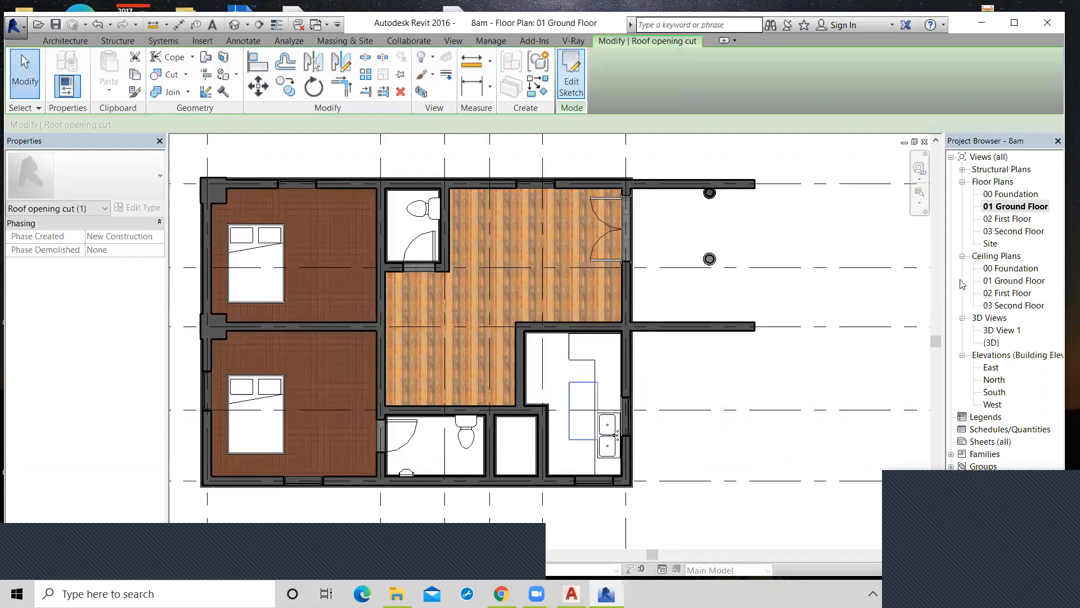
Examine the vertical roof opening in the 3D view and compare its cut edges with those of the by-face opening.
{"action": "left_click", "coordinate": [234, 26]}
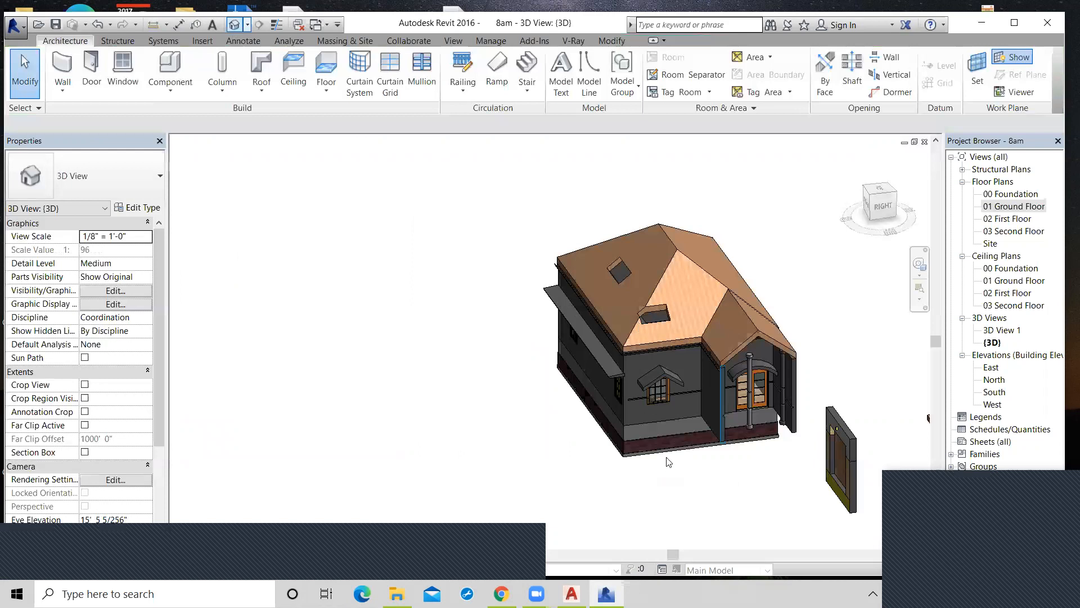
{"action": "scroll", "coordinate": [652, 308], "scroll_direction": "up", "scroll_amount": 3}
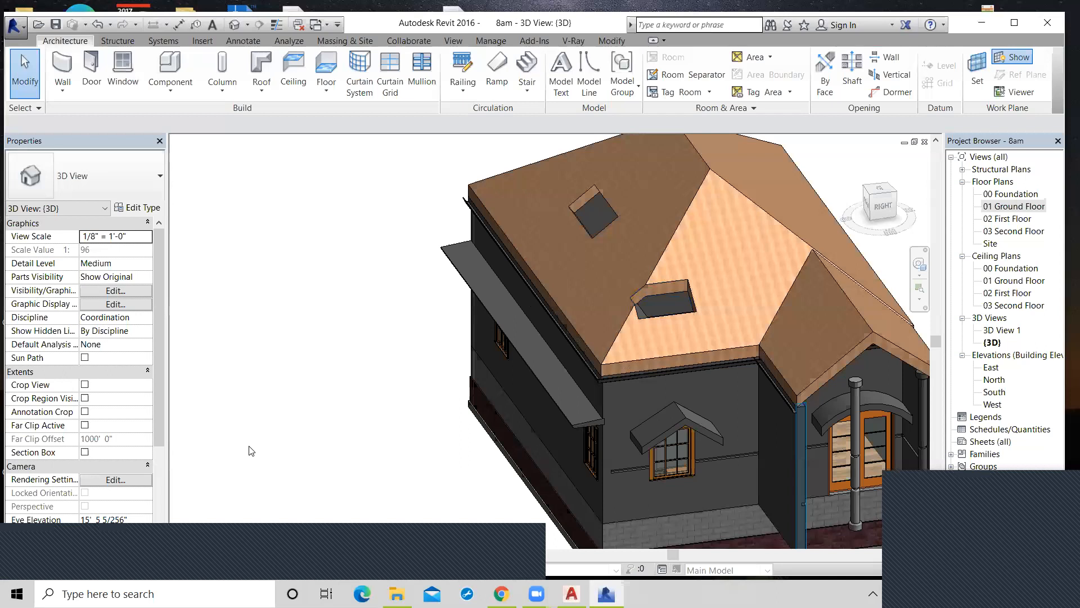
{"action": "scroll", "coordinate": [251, 451], "scroll_direction": "down", "scroll_amount": 2}
{"action": "scroll", "coordinate": [673, 291], "scroll_direction": "down", "scroll_amount": 1}
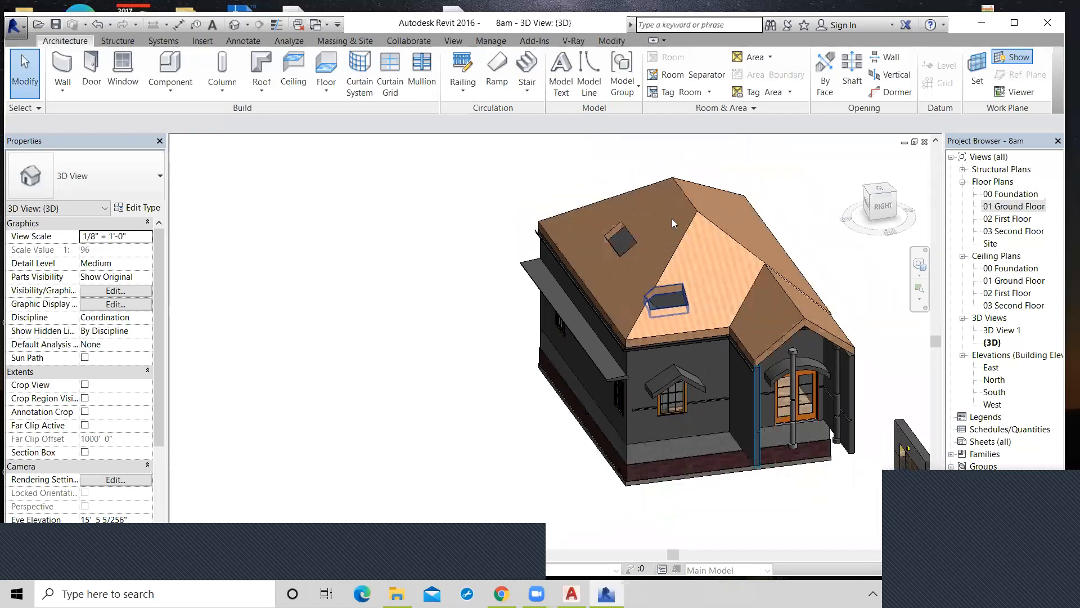
{"action": "scroll", "coordinate": [670, 224], "scroll_direction": "up", "scroll_amount": 4}
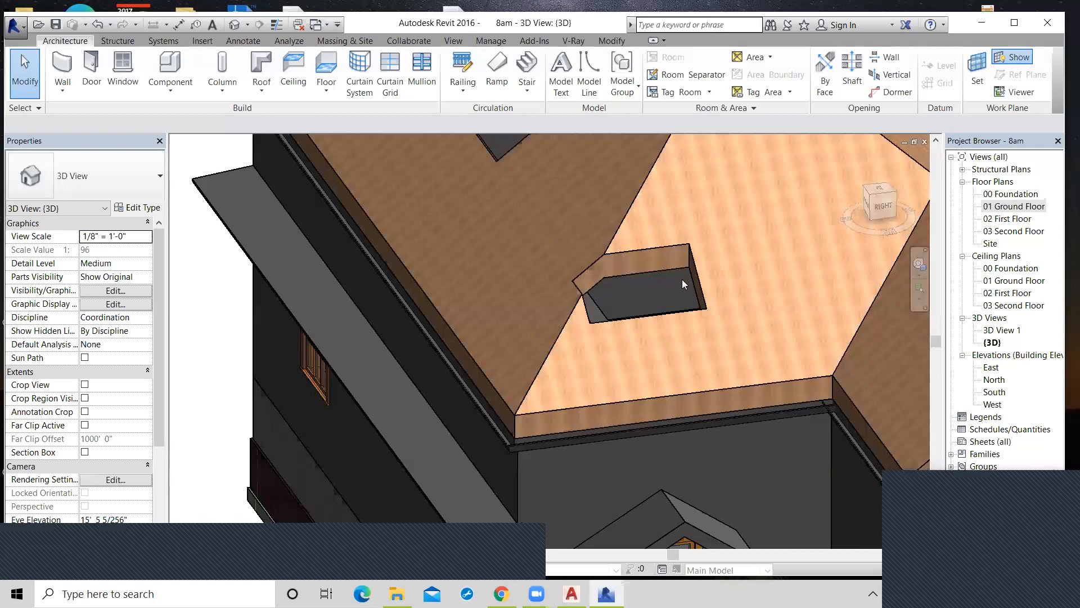
{"action": "scroll", "coordinate": [682, 279], "scroll_direction": "up", "scroll_amount": 3}
{"action": "middle_click_drag", "start_coordinate": [681, 279], "coordinate": [687, 440]}
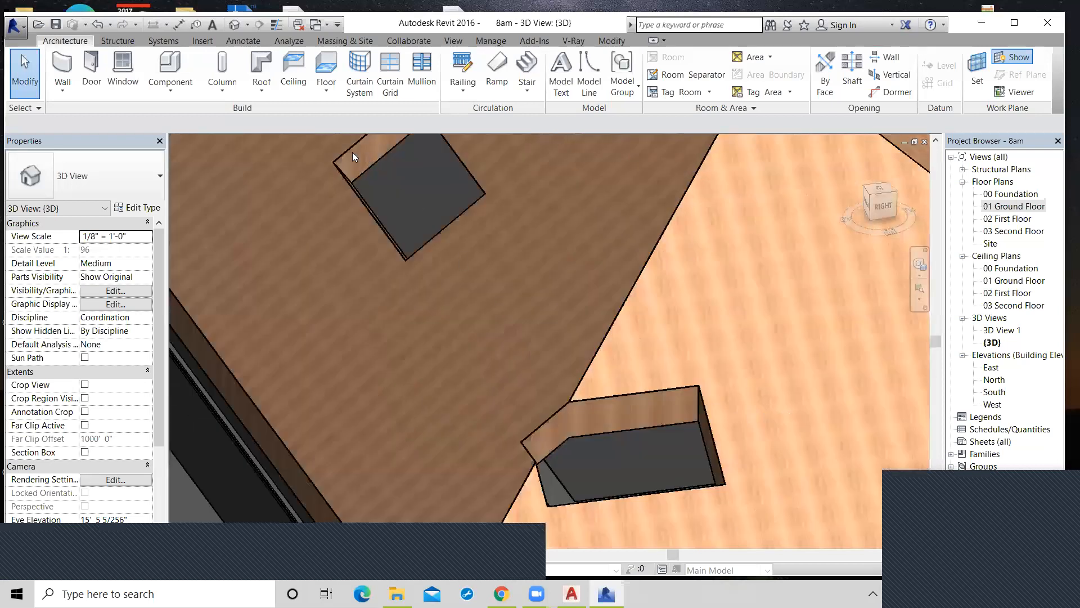
{"action": "scroll", "coordinate": [487, 238], "scroll_direction": "down", "scroll_amount": 2}
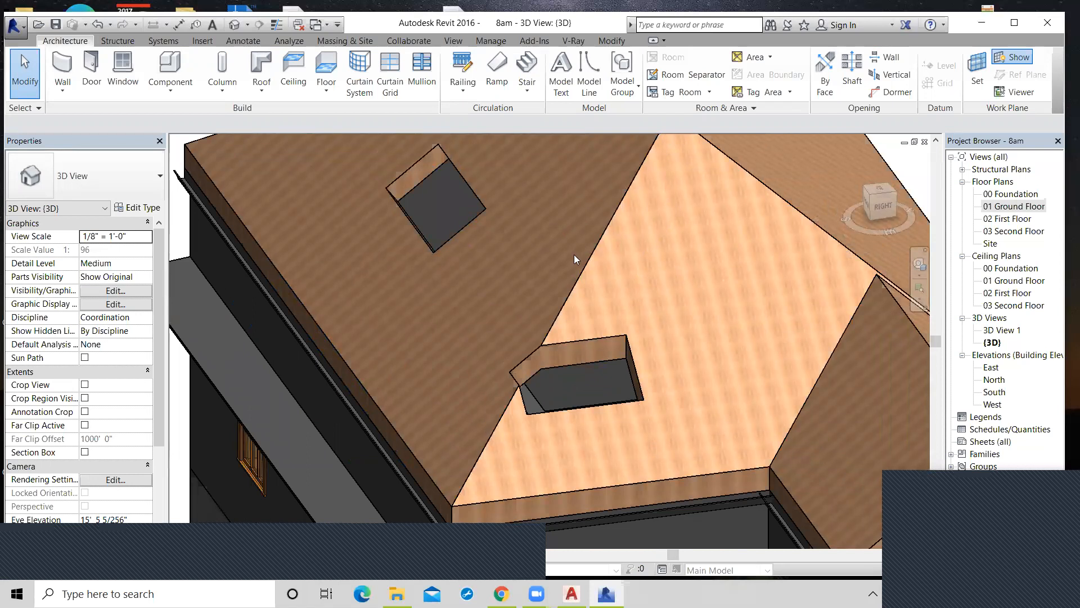
{"action": "scroll", "coordinate": [574, 254], "scroll_direction": "down", "scroll_amount": 1}
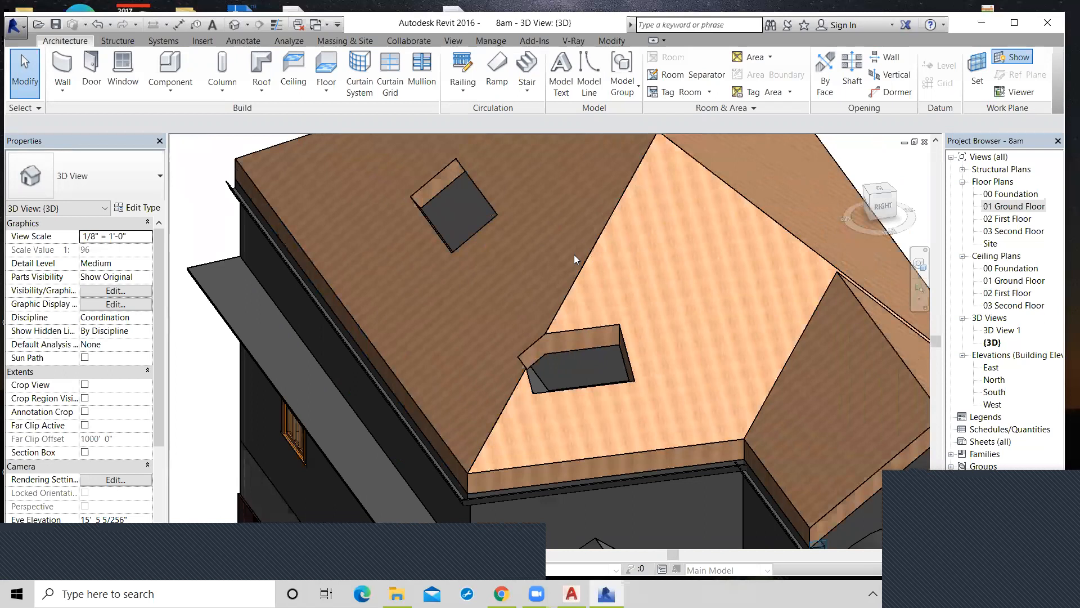
{"action": "scroll", "coordinate": [574, 255], "scroll_direction": "down", "scroll_amount": 2}
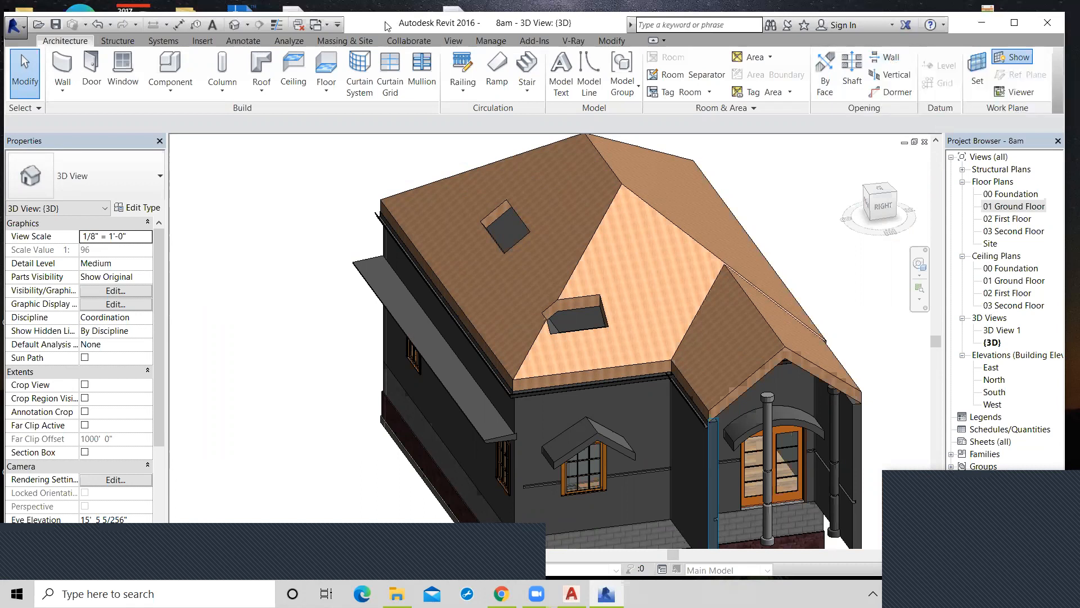
Cut a rectangular wall opening through the porch side wall nearest the kitchen in the 3D view.
{"action": "left_click_drag", "start_coordinate": [386, 22], "coordinate": [323, 22]}
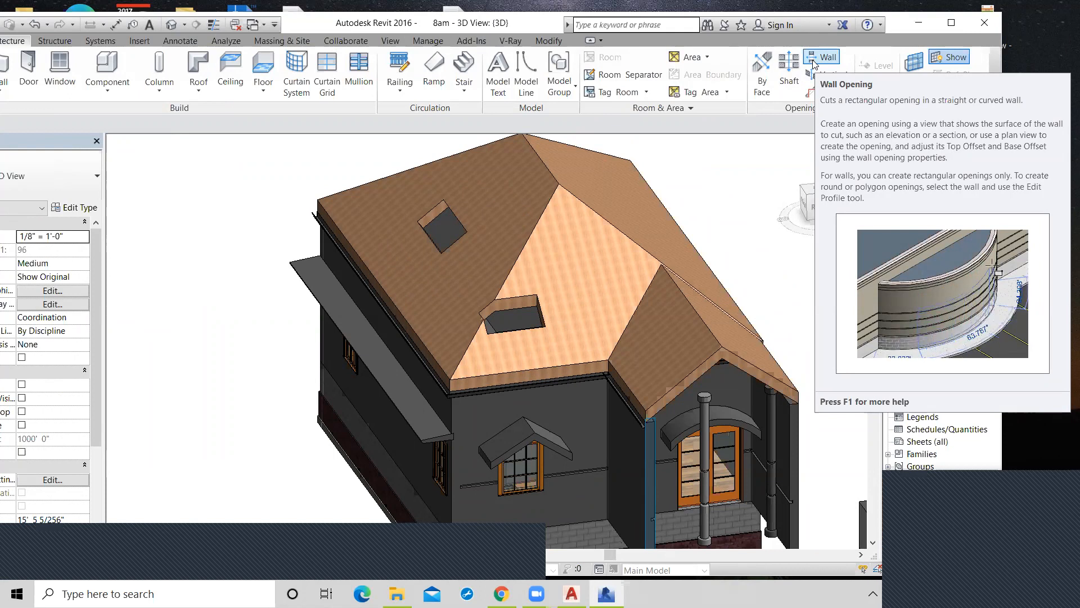
{"action": "left_click", "coordinate": [815, 61]}
{"action": "scroll", "coordinate": [651, 435], "scroll_direction": "down", "scroll_amount": 1}
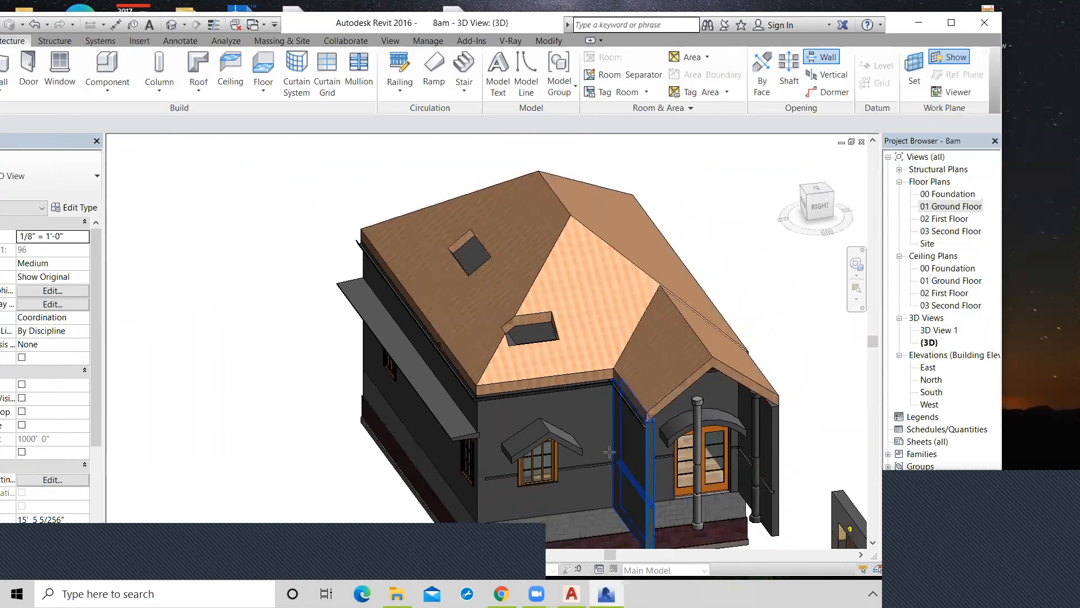
{"action": "scroll", "coordinate": [608, 446], "scroll_direction": "down", "scroll_amount": 1}
{"action": "middle_click_drag", "start_coordinate": [683, 439], "coordinate": [719, 414], "text": "shift"}
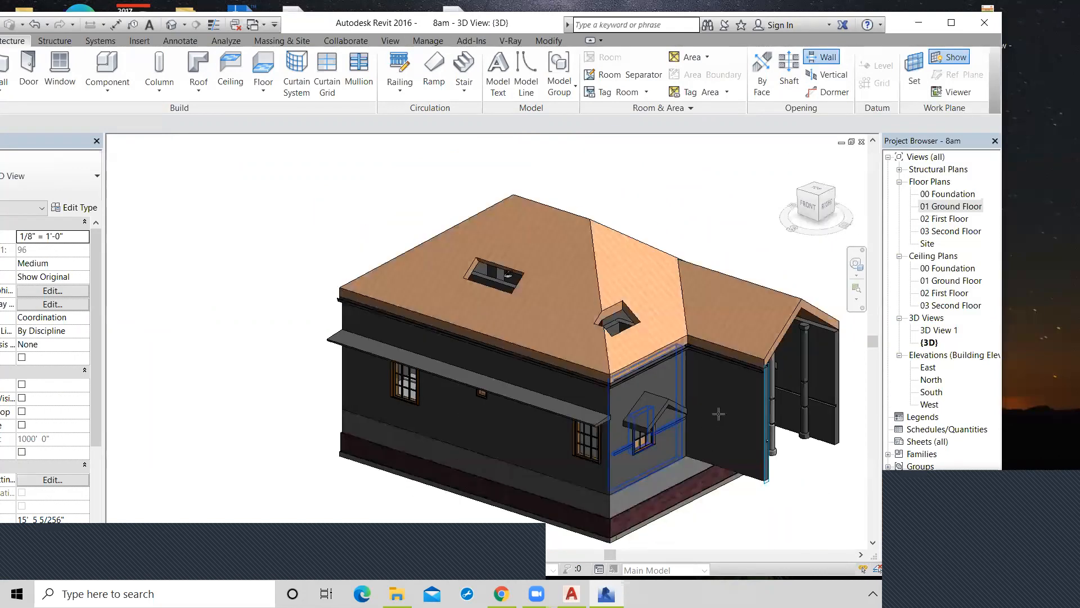
{"action": "middle_click_drag", "start_coordinate": [762, 472], "coordinate": [764, 472], "text": "shift"}
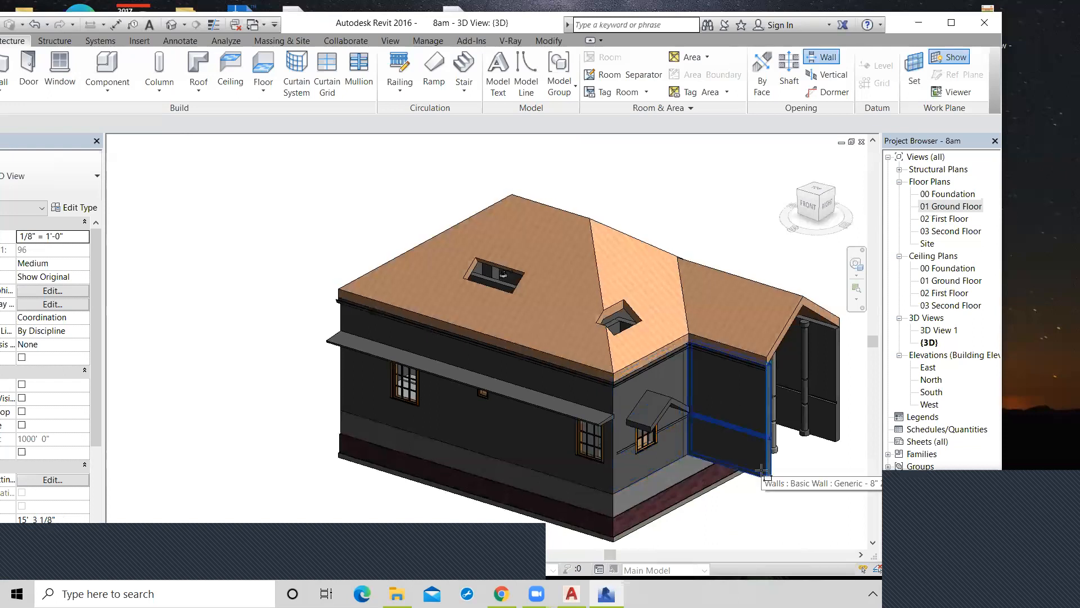
{"action": "left_click", "coordinate": [762, 471]}
{"action": "left_click", "coordinate": [754, 459]}
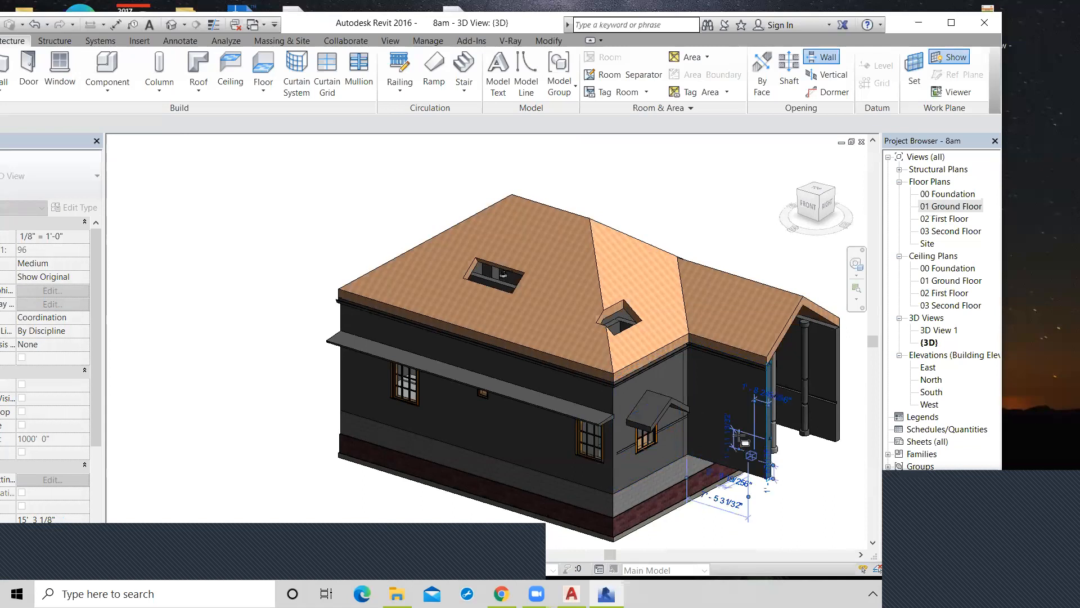
{"action": "left_click", "coordinate": [713, 383]}
{"action": "left_click", "coordinate": [713, 385]}
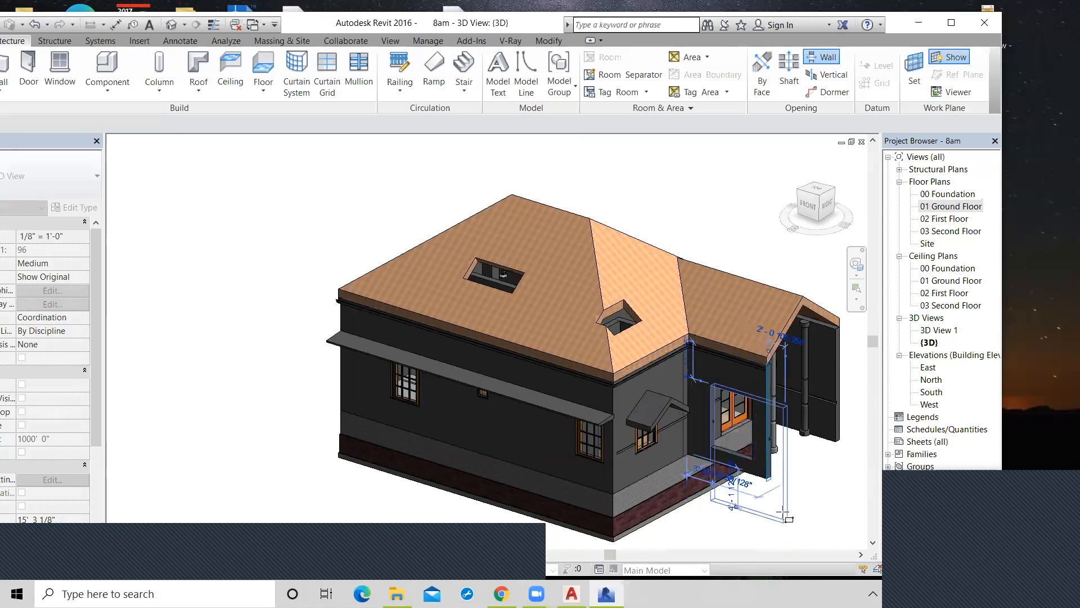
{"action": "key", "text": "Escape"}
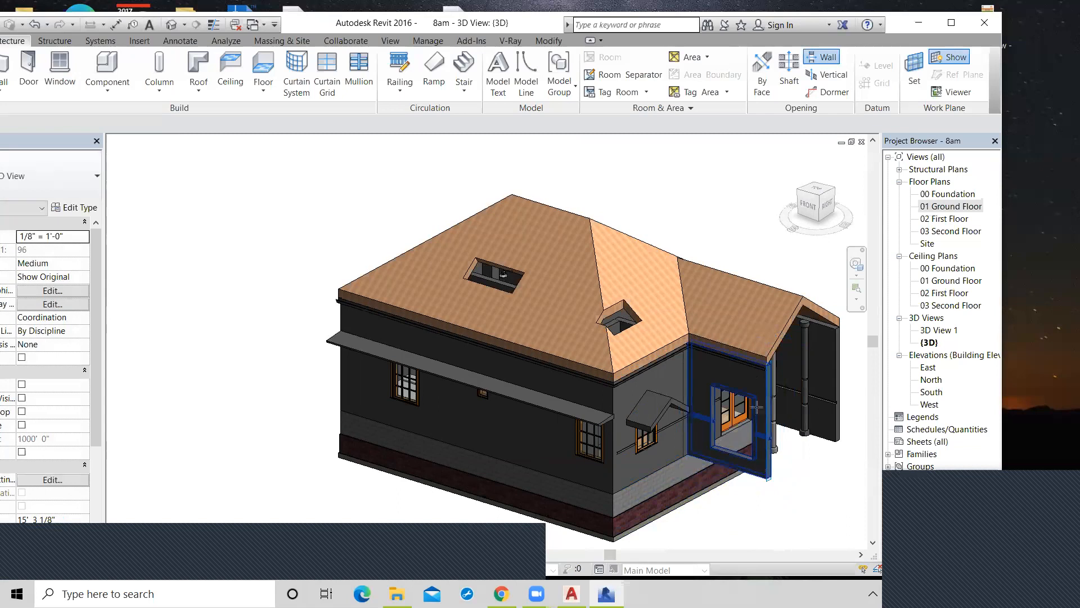
{"action": "scroll", "coordinate": [815, 486], "scroll_direction": "down", "scroll_amount": 1}
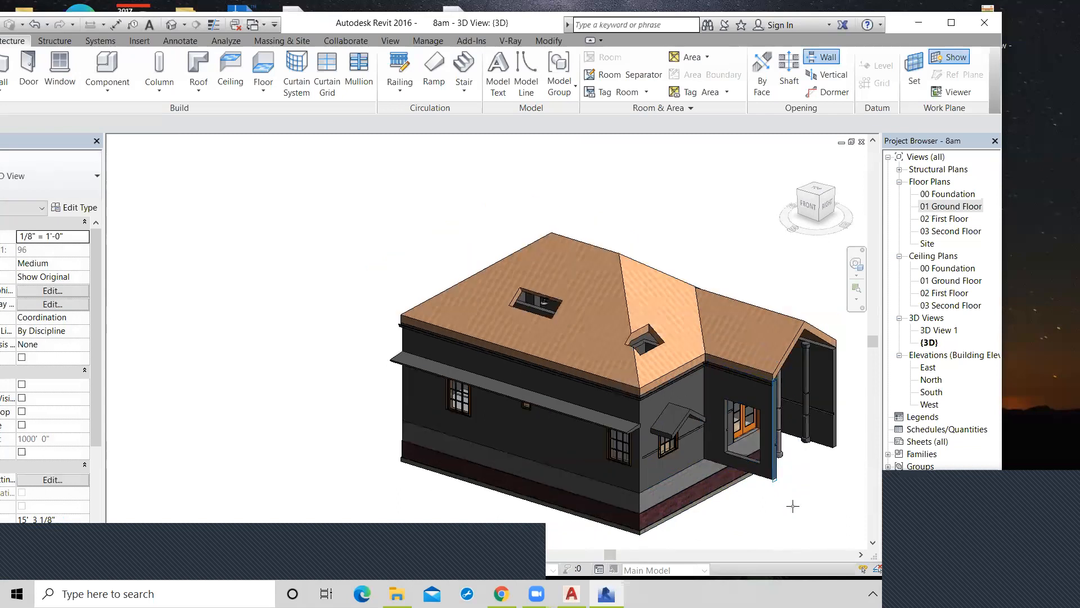
{"action": "key", "text": "Escape"}
Examine the new porch wall opening close up and look over the whole model with its neighbouring building.
{"action": "middle_click_drag", "start_coordinate": [814, 514], "coordinate": [797, 499], "text": "shift"}
{"action": "scroll", "coordinate": [714, 441], "scroll_direction": "up", "scroll_amount": 5}
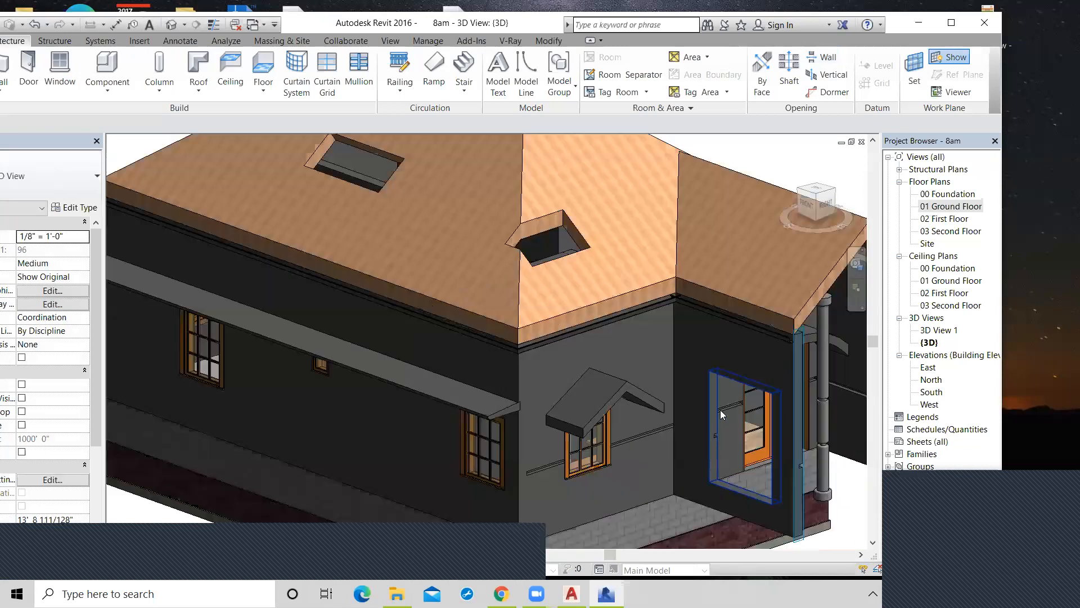
{"action": "left_click", "coordinate": [694, 450]}
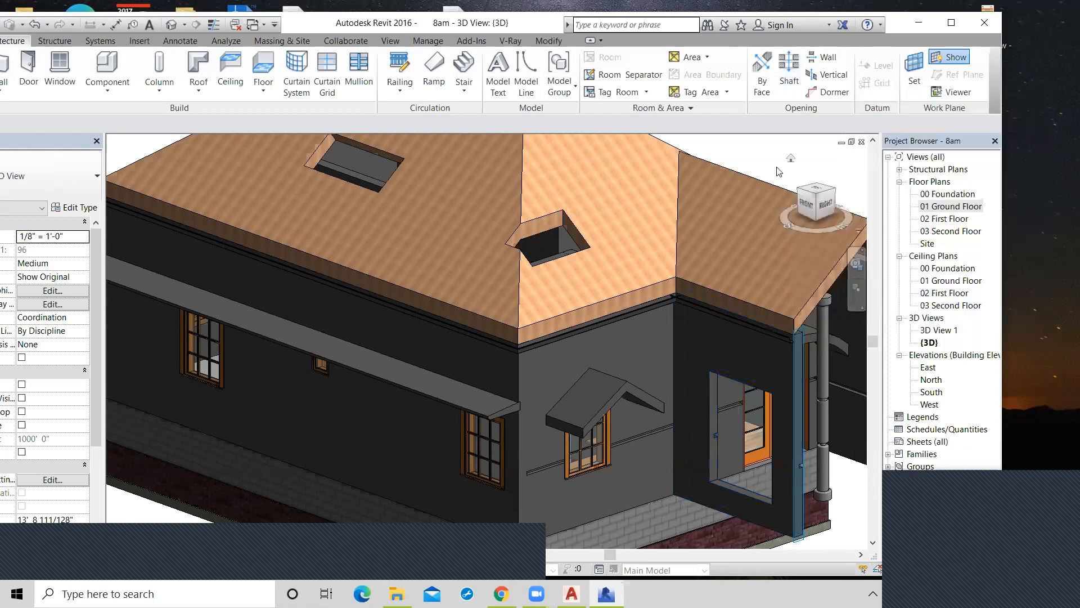
{"action": "scroll", "coordinate": [770, 188], "scroll_direction": "down", "scroll_amount": 1}
{"action": "scroll", "coordinate": [436, 306], "scroll_direction": "down", "scroll_amount": 3}
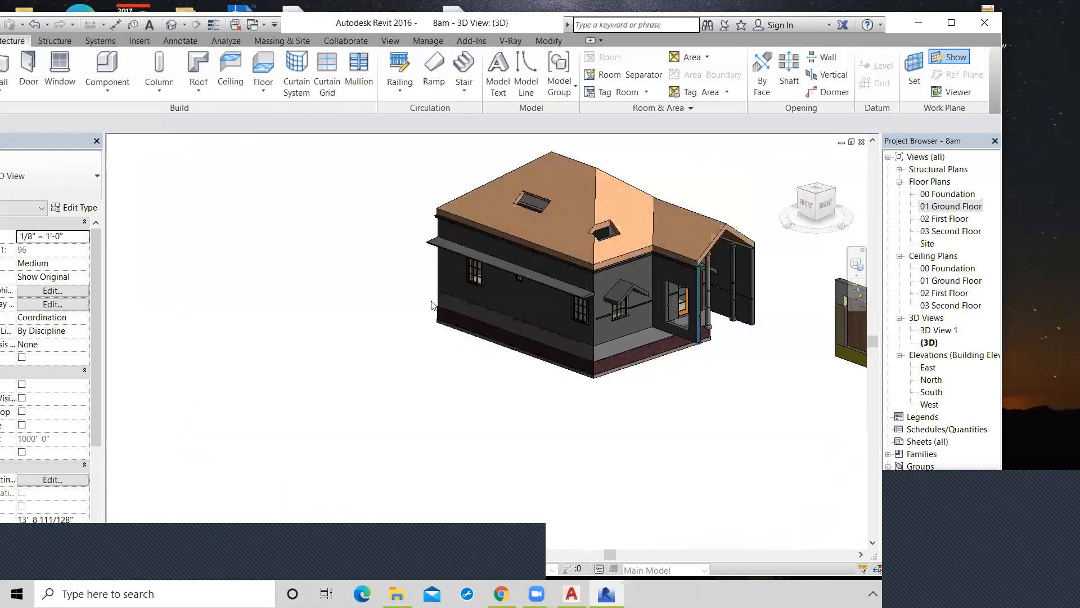
{"action": "scroll", "coordinate": [558, 424], "scroll_direction": "down", "scroll_amount": 1}
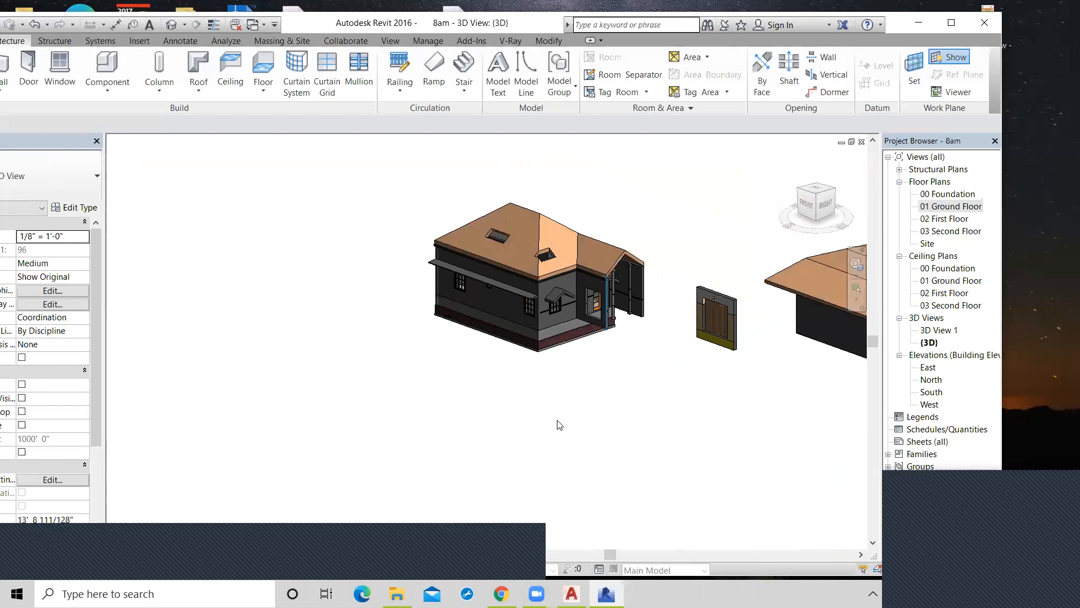
{"action": "scroll", "coordinate": [436, 304], "scroll_direction": "down", "scroll_amount": 1}
{"action": "scroll", "coordinate": [435, 304], "scroll_direction": "down", "scroll_amount": 1}
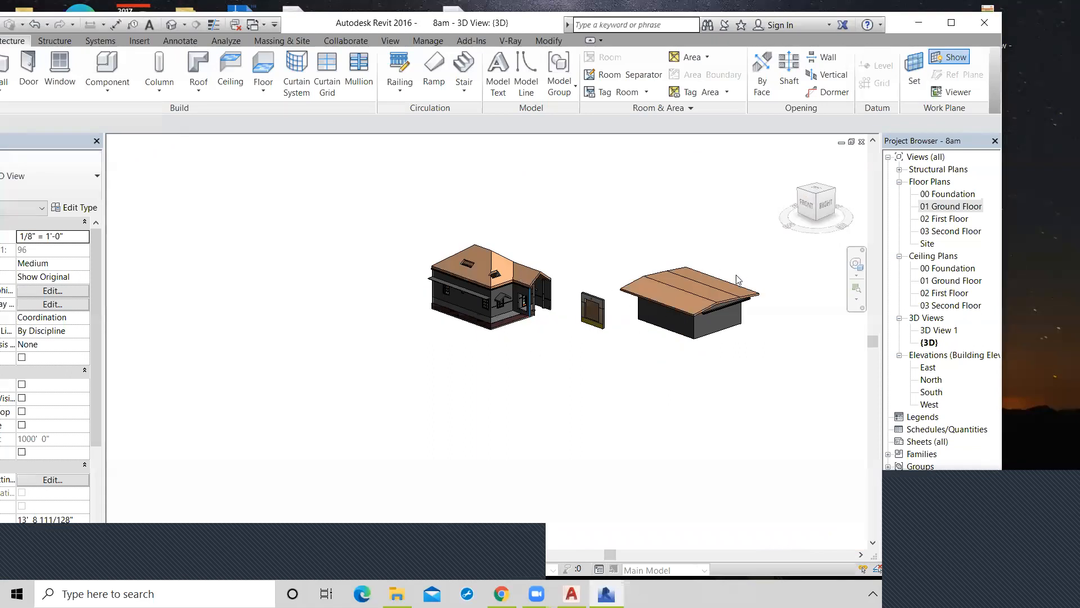
{"action": "scroll", "coordinate": [392, 231], "scroll_direction": "up", "scroll_amount": 1}
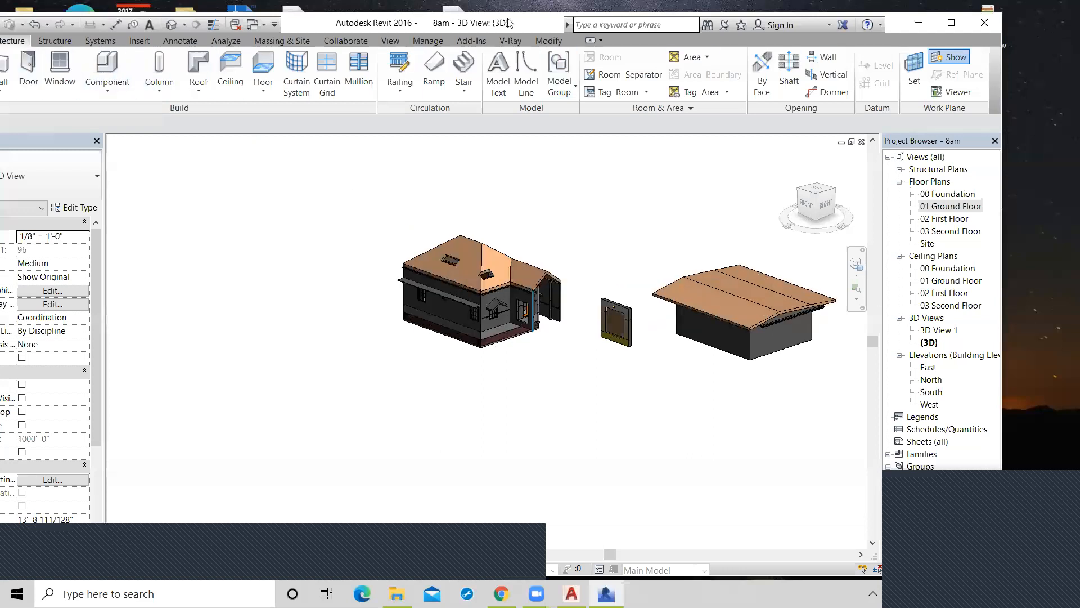
Dismiss the save reminder and create a new project from the Architectural Template.
{"action": "double_click", "coordinate": [415, 29]}
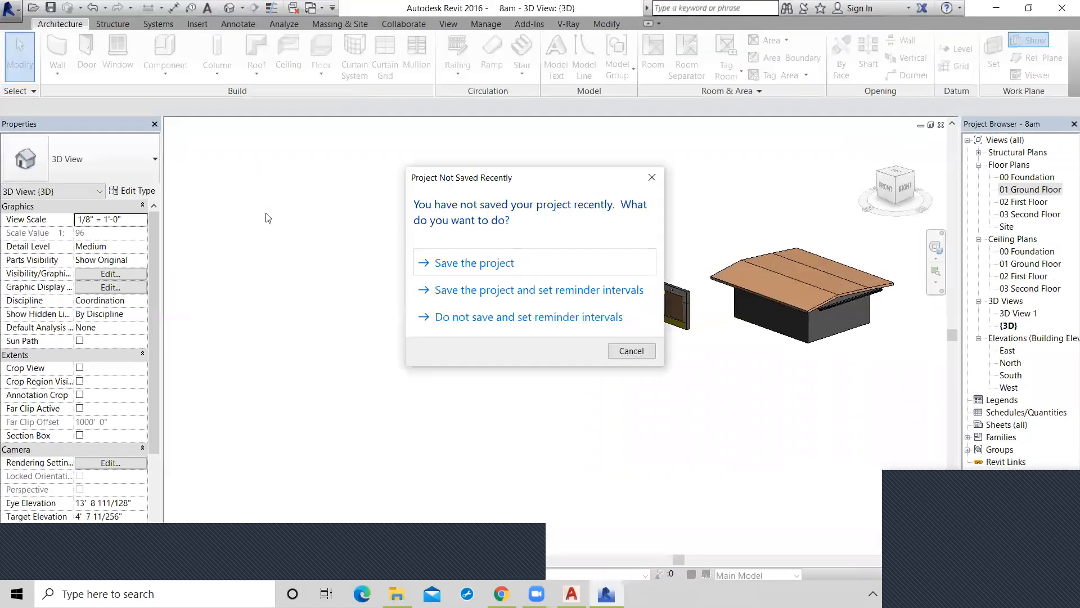
{"action": "key", "text": "Escape"}
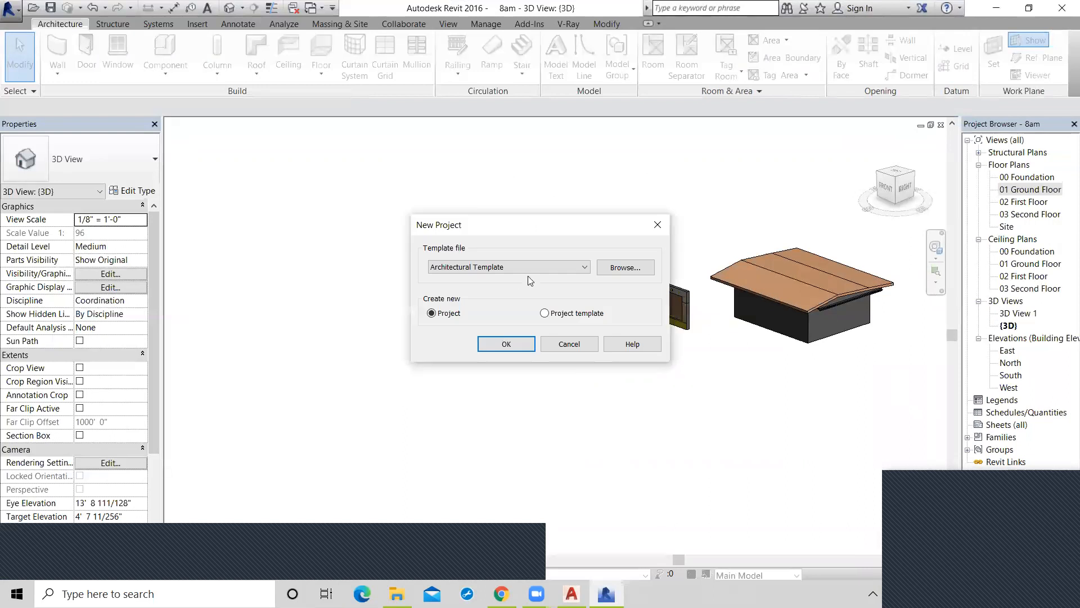
{"action": "left_click", "coordinate": [517, 344]}
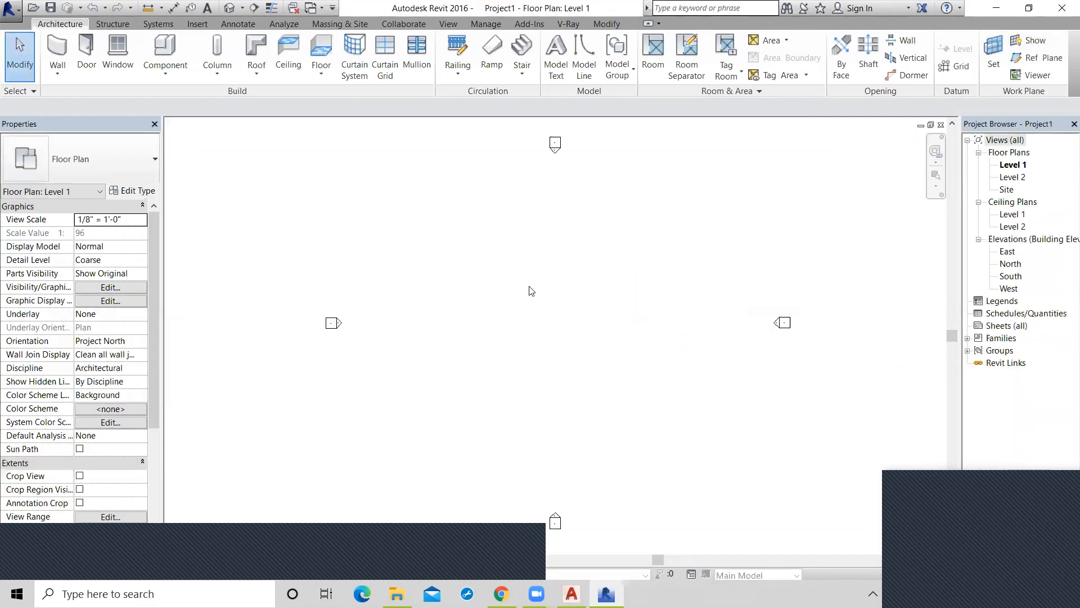
Draw a rectangle of Generic - 8" walls, about 20' by 14'-6", on Level 1 with their height reaching Level 2.
{"action": "left_click", "coordinate": [57, 50]}
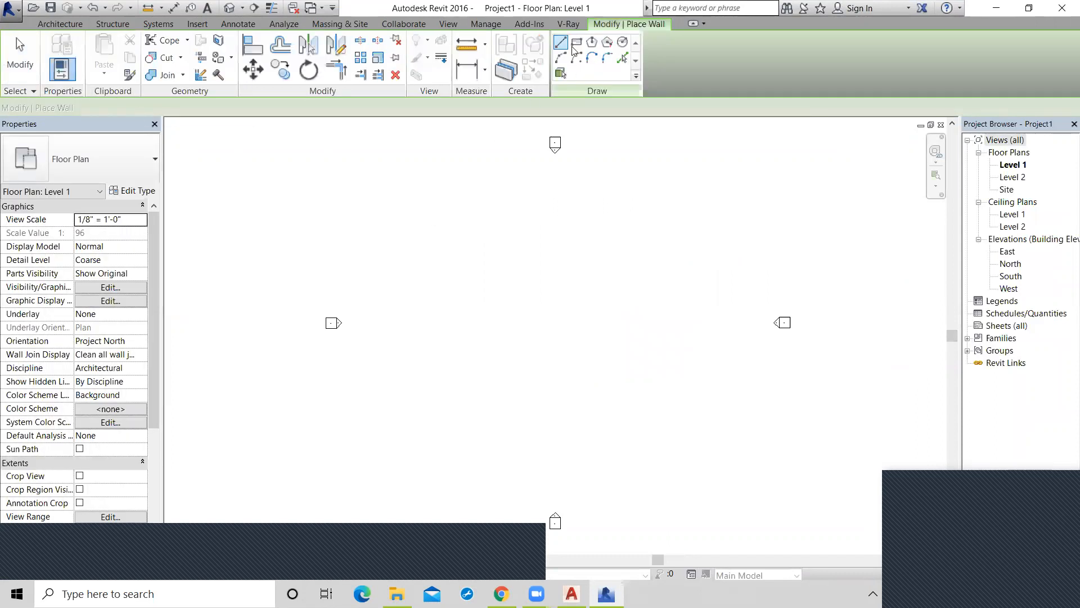
{"action": "left_click", "coordinate": [576, 42]}
{"action": "left_click", "coordinate": [163, 107]}
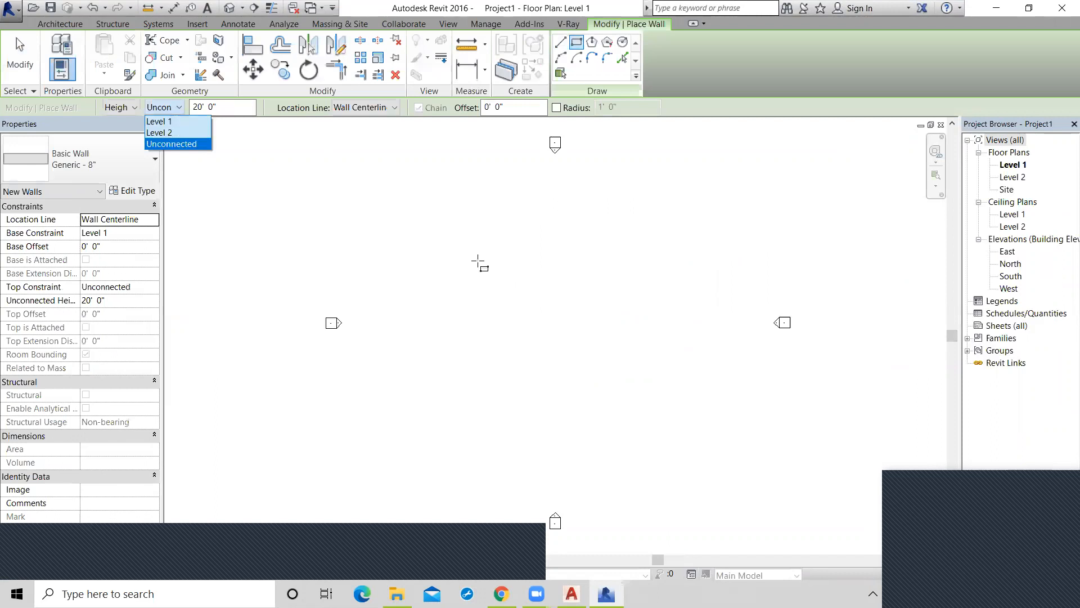
{"action": "left_click", "coordinate": [160, 133]}
{"action": "left_click", "coordinate": [479, 260]}
{"action": "scroll", "coordinate": [548, 307], "scroll_direction": "up", "scroll_amount": 1}
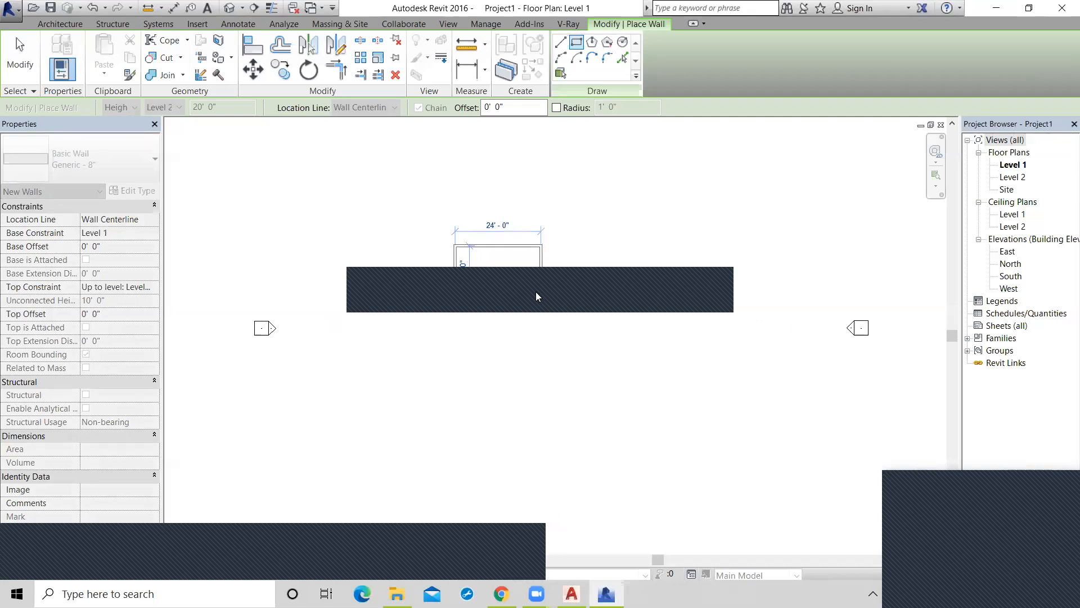
{"action": "scroll", "coordinate": [518, 282], "scroll_direction": "up", "scroll_amount": 4}
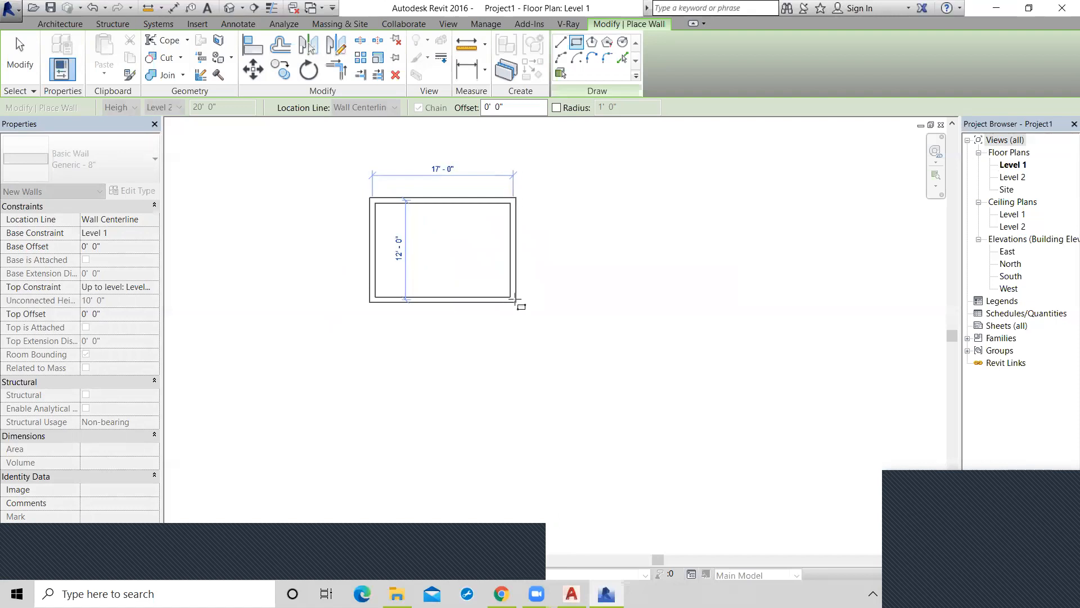
{"action": "left_click", "coordinate": [540, 322]}
{"action": "right_click", "coordinate": [662, 241]}
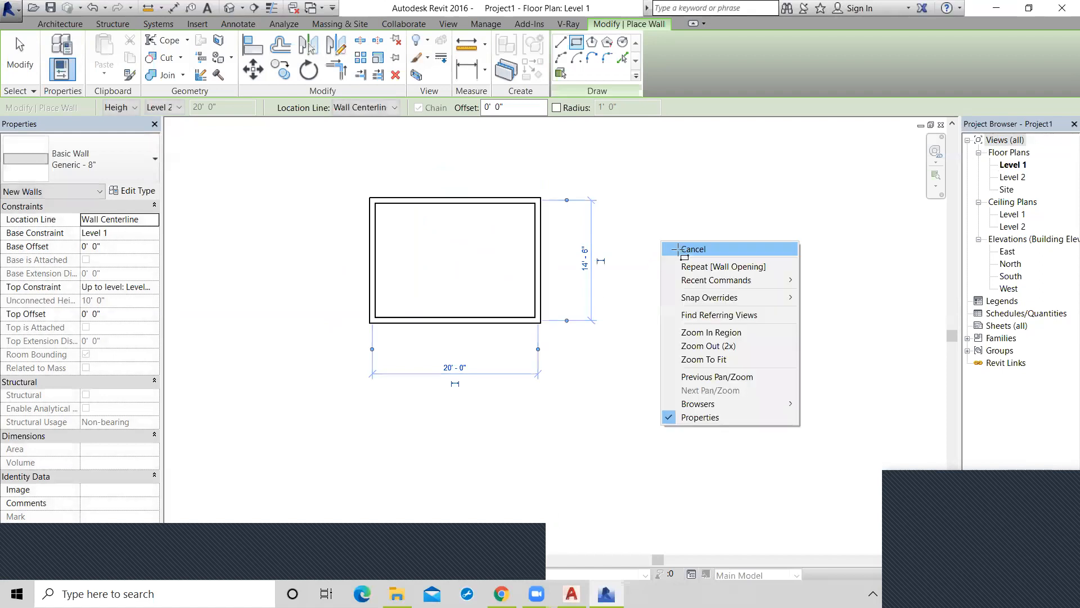
{"action": "left_click", "coordinate": [679, 251]}
{"action": "right_click", "coordinate": [679, 251]}
{"action": "left_click", "coordinate": [697, 259]}
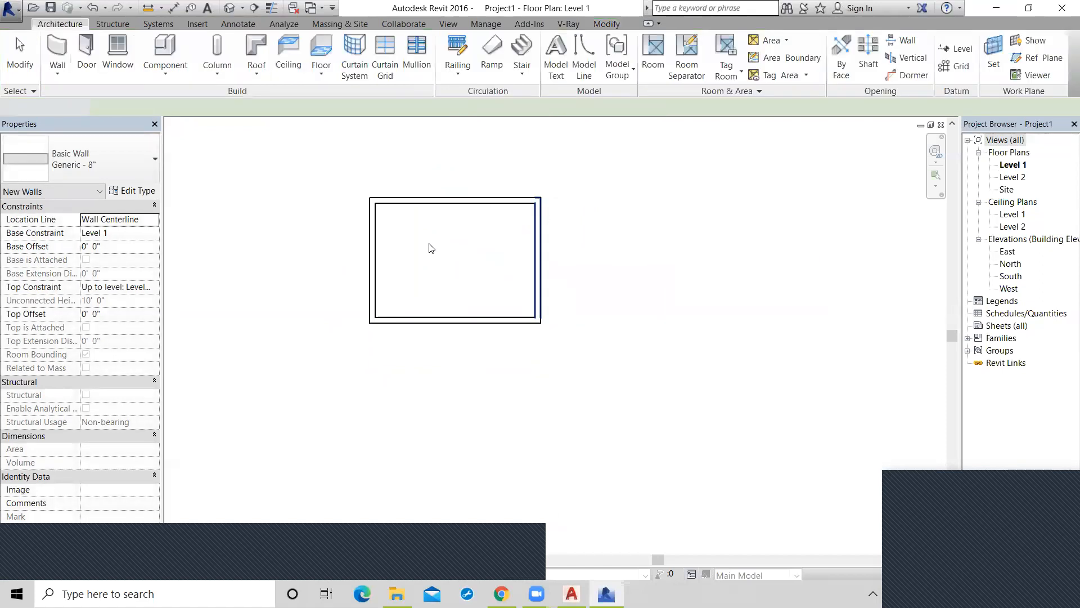
{"action": "scroll", "coordinate": [512, 275], "scroll_direction": "down", "scroll_amount": 2}
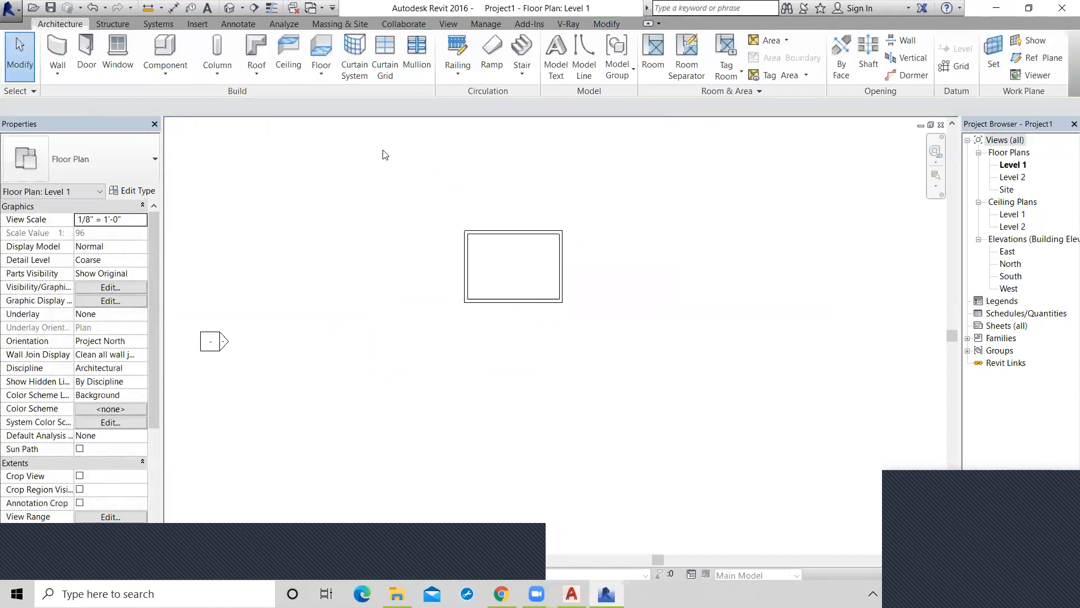
Create a rectangular Generic - 12" architectural floor along the inner faces of the four walls and check it in the 3D view.
{"action": "left_click", "coordinate": [309, 75]}
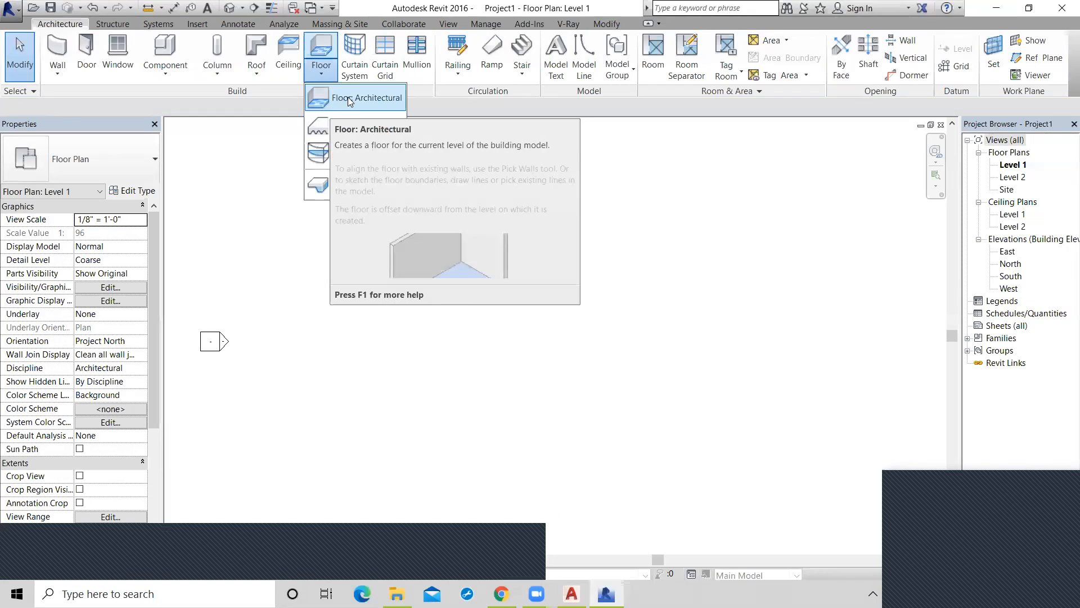
{"action": "left_click", "coordinate": [684, 38]}
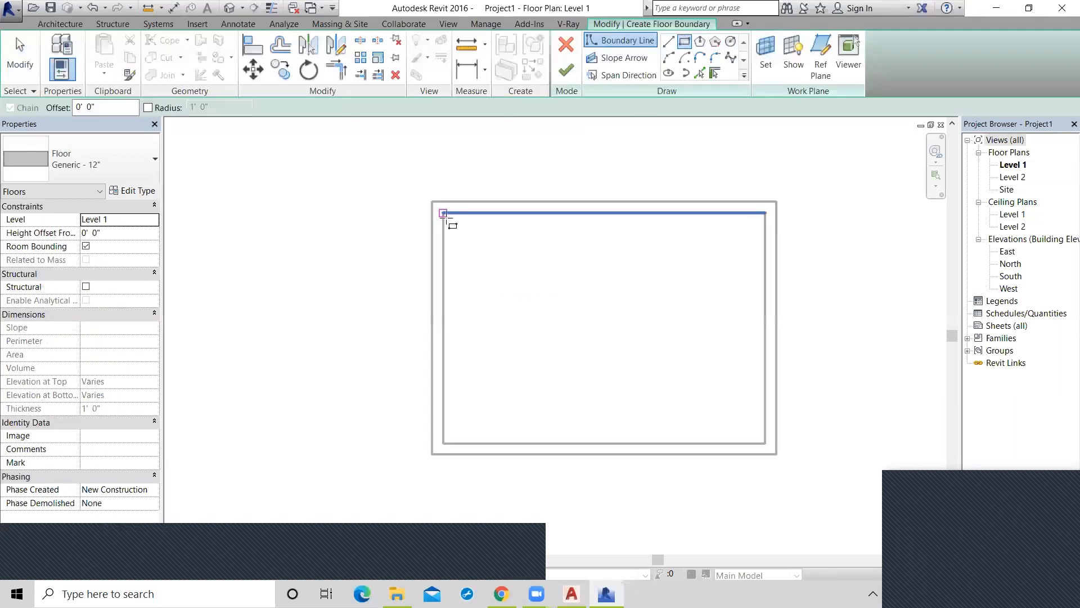
{"action": "left_click", "coordinate": [445, 215]}
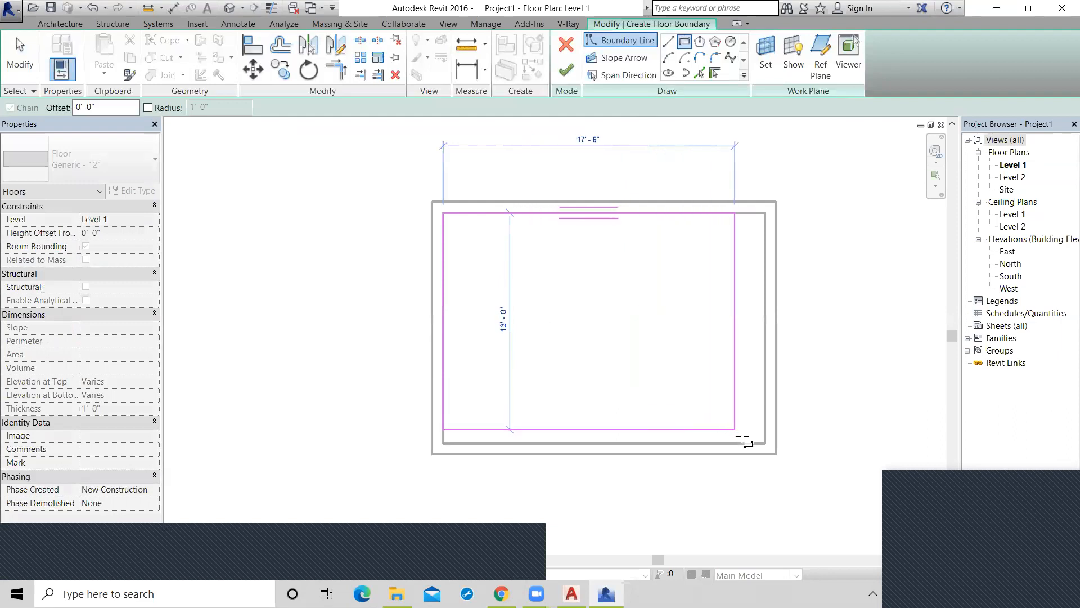
{"action": "left_click", "coordinate": [765, 443]}
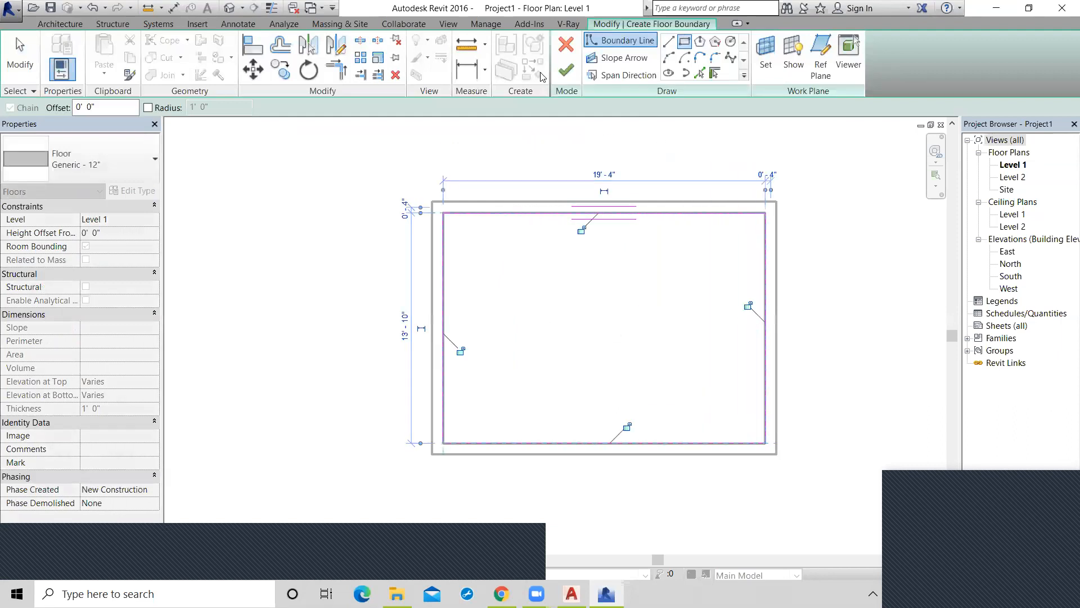
{"action": "key", "text": "Escape"}
{"action": "left_click", "coordinate": [567, 71]}
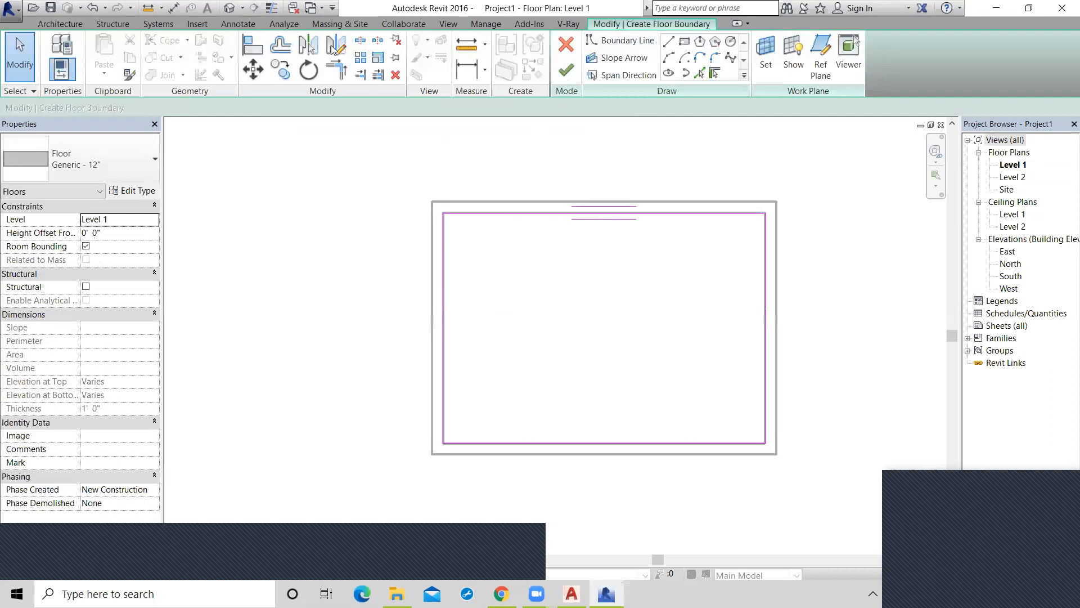
{"action": "left_click", "coordinate": [228, 8]}
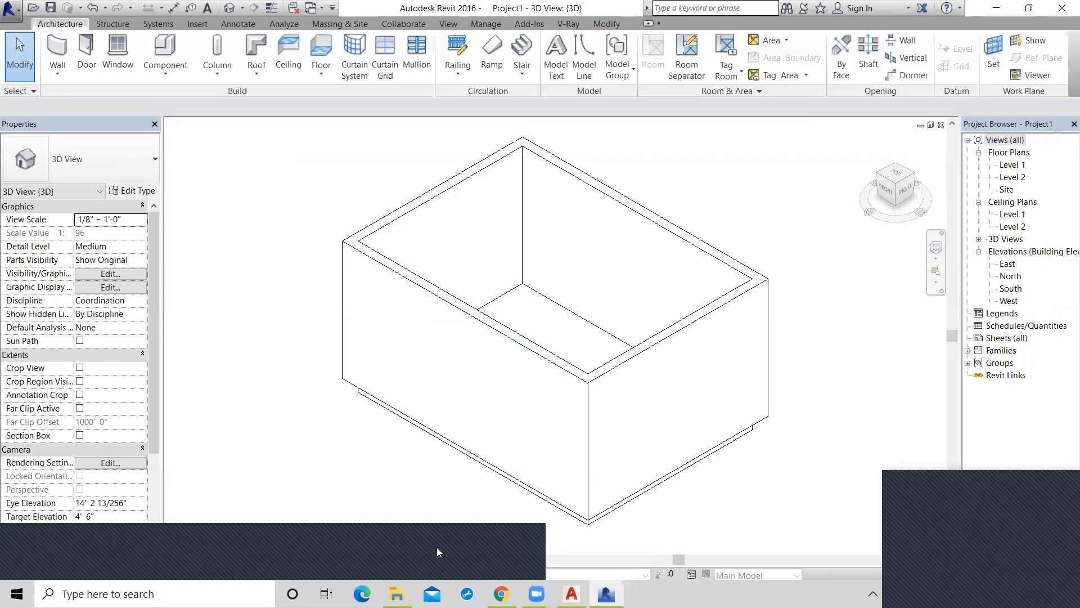
{"action": "scroll", "coordinate": [405, 261], "scroll_direction": "down", "scroll_amount": 2}
{"action": "left_click_drag", "start_coordinate": [311, 165], "coordinate": [745, 503]}
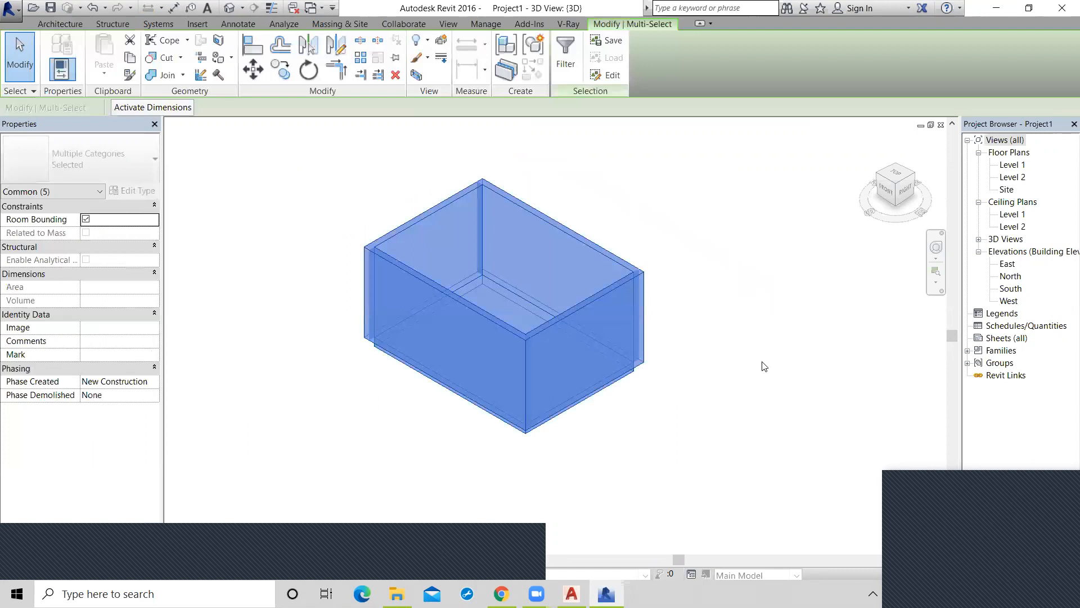
{"action": "key", "text": "Escape"}
In the South elevation, set the floor's height offset from Level 1 to 12".
{"action": "double_click", "coordinate": [1010, 288]}
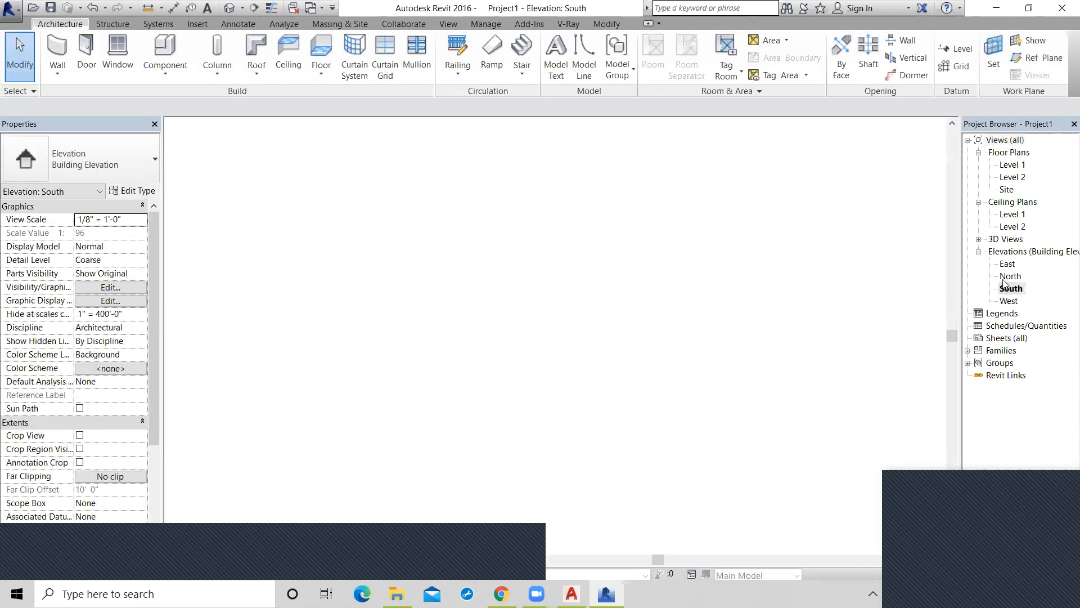
{"action": "scroll", "coordinate": [446, 367], "scroll_direction": "up", "scroll_amount": 5}
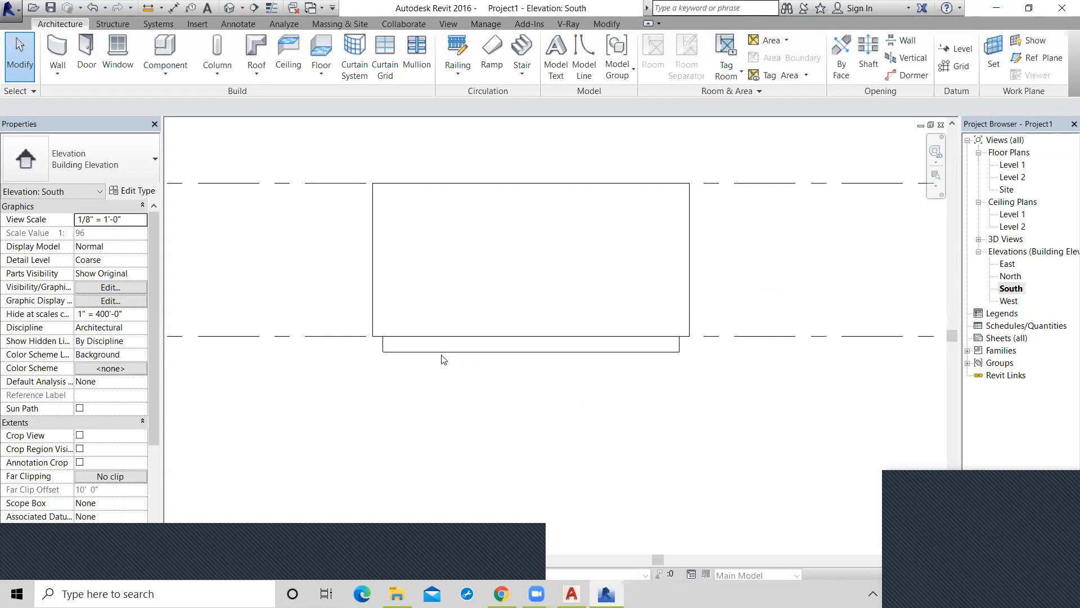
{"action": "left_click", "coordinate": [443, 352]}
{"action": "scroll", "coordinate": [581, 338], "scroll_direction": "up", "scroll_amount": 1}
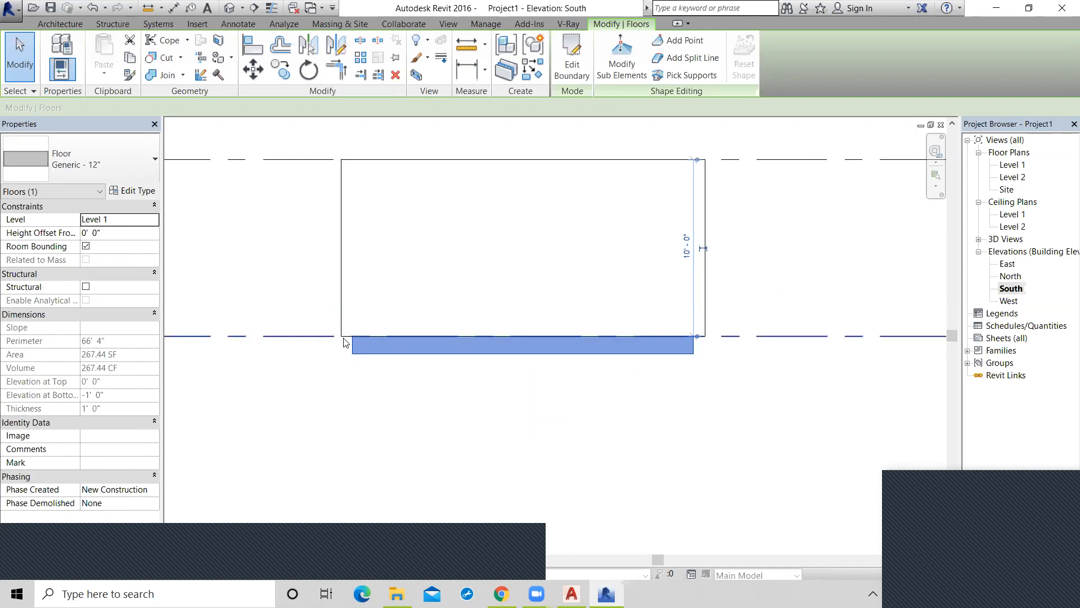
{"action": "left_click", "coordinate": [106, 232]}
{"action": "left_click", "coordinate": [60, 232]}
{"action": "type", "text": "12"}
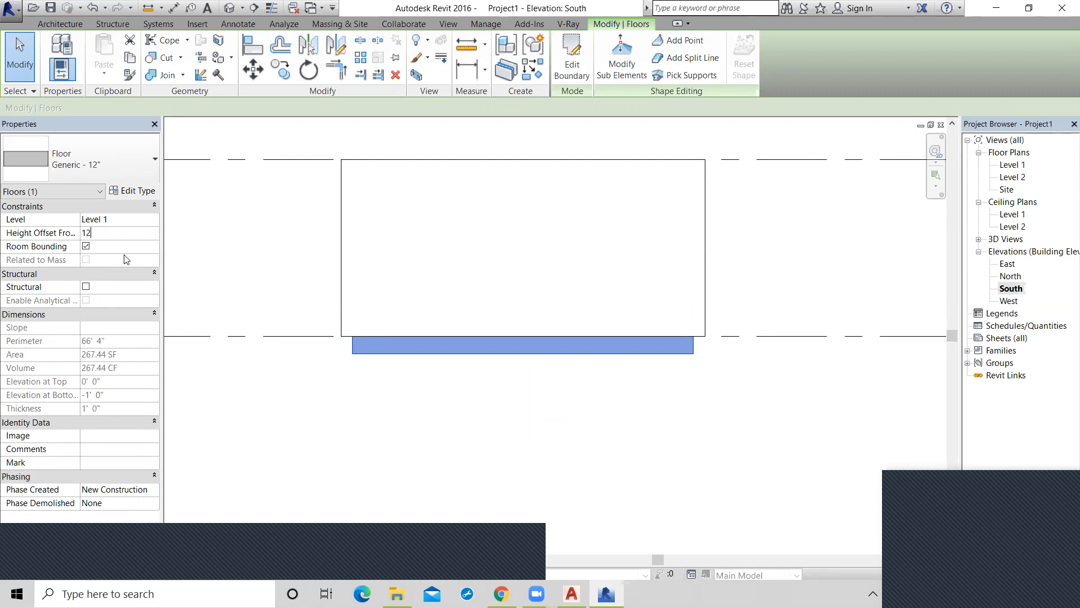
{"action": "key", "text": "Return"}
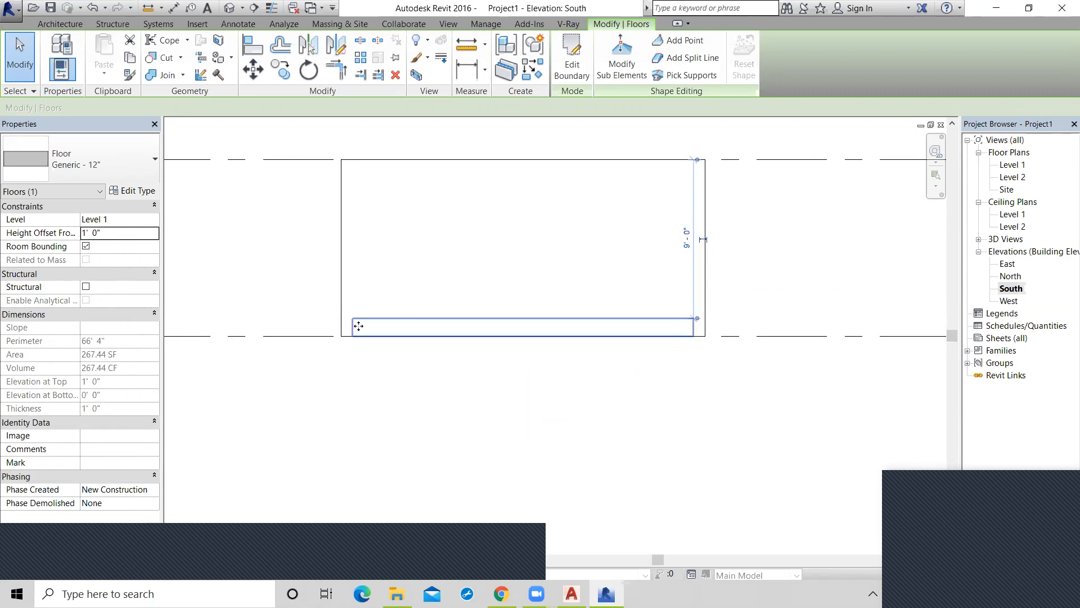
{"action": "left_click", "coordinate": [485, 422]}
Add a new level 10' above Level 2 in the South elevation by picking the Level 2 line with a 10' offset.
{"action": "scroll", "coordinate": [562, 412], "scroll_direction": "down", "scroll_amount": 2}
{"action": "scroll", "coordinate": [562, 412], "scroll_direction": "down", "scroll_amount": 1}
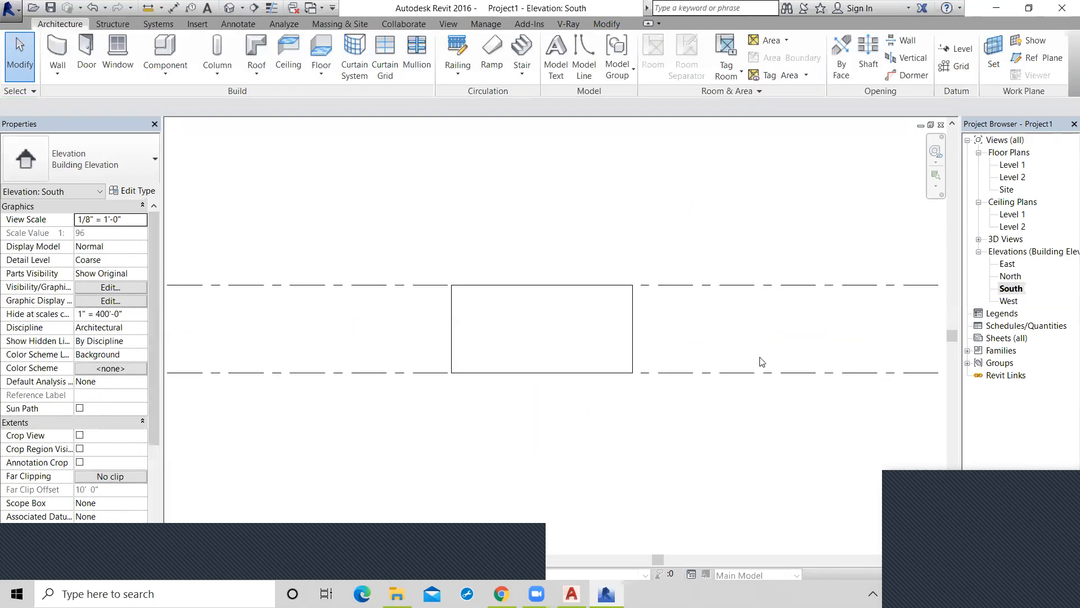
{"action": "scroll", "coordinate": [602, 366], "scroll_direction": "down", "scroll_amount": 2}
{"action": "middle_click_drag", "start_coordinate": [585, 413], "coordinate": [459, 428]}
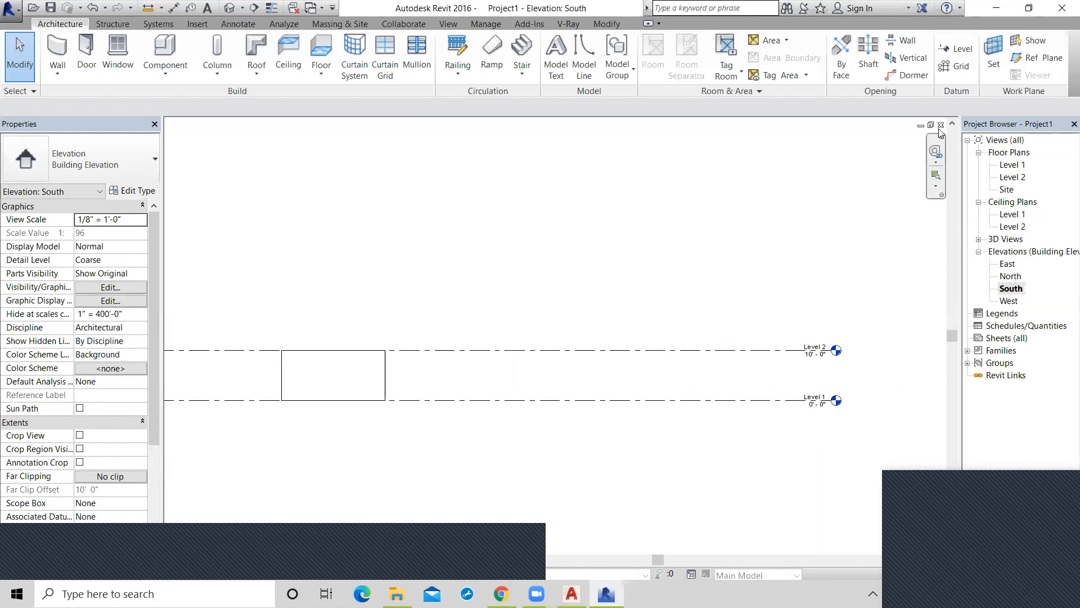
{"action": "left_click", "coordinate": [953, 52]}
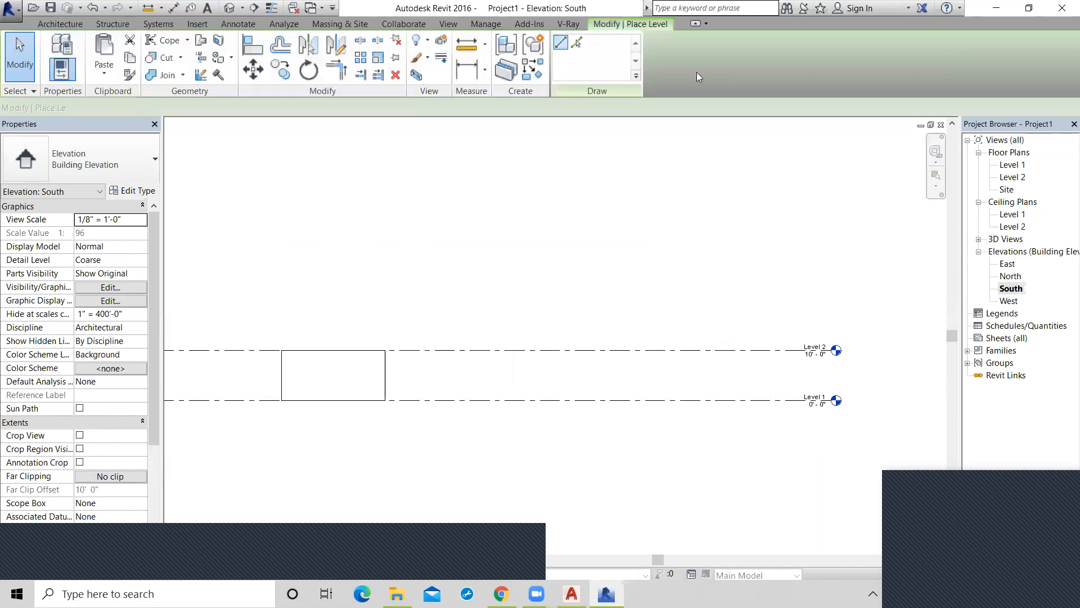
{"action": "left_click", "coordinate": [577, 44]}
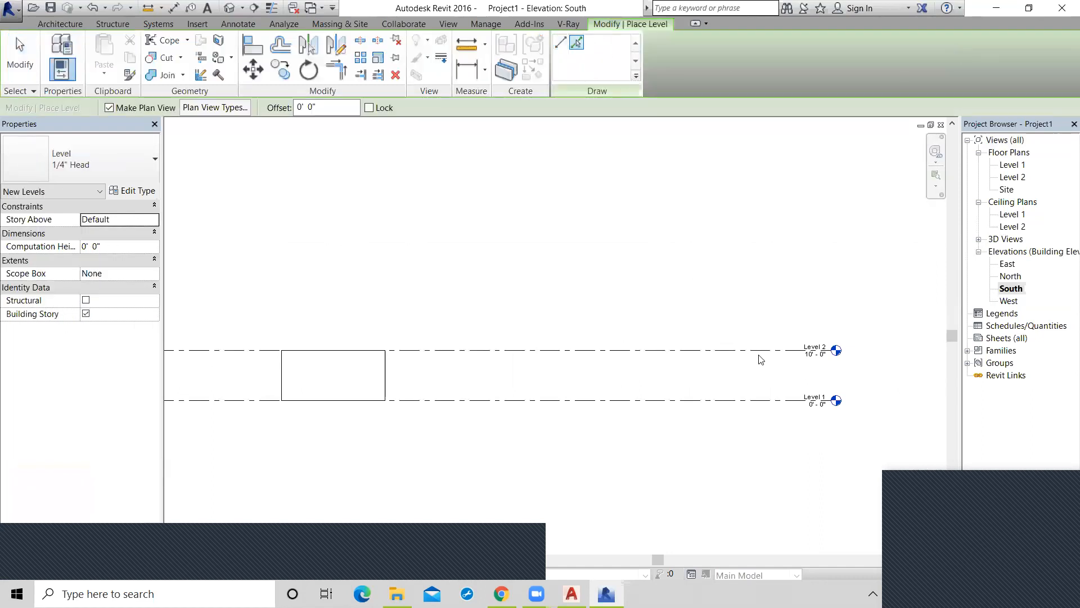
{"action": "left_click", "coordinate": [318, 105]}
{"action": "type", "text": "10"}
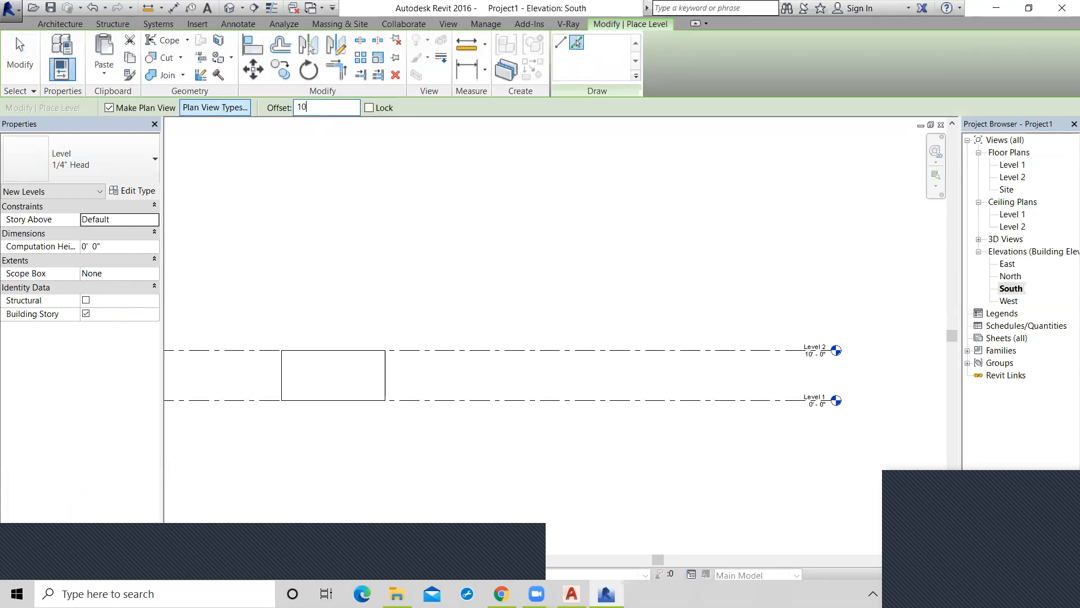
{"action": "type", "text": "'"}
{"action": "key", "text": "Return"}
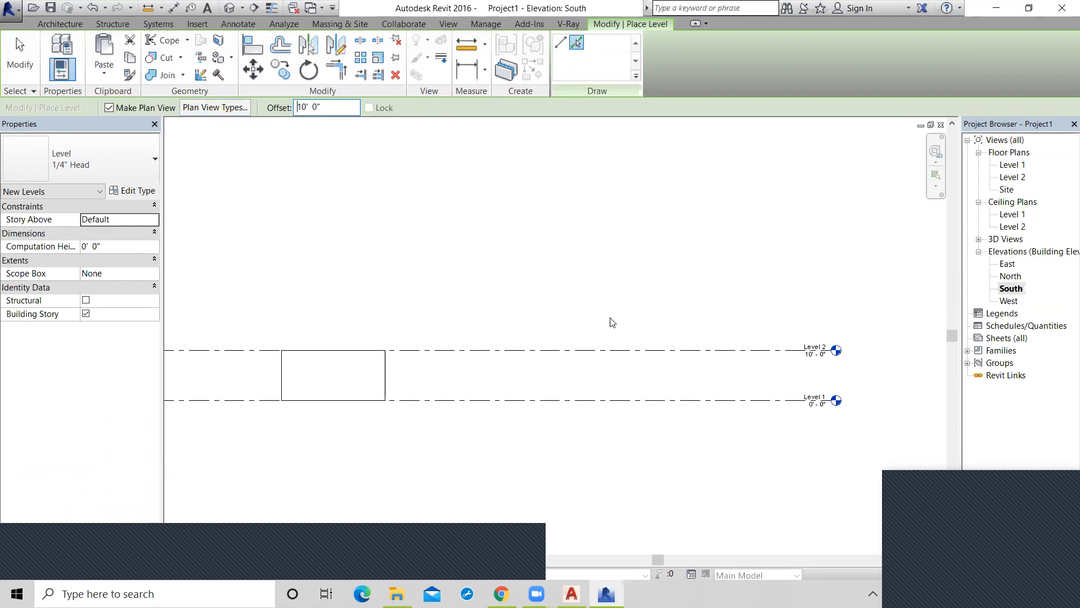
{"action": "left_click", "coordinate": [650, 349]}
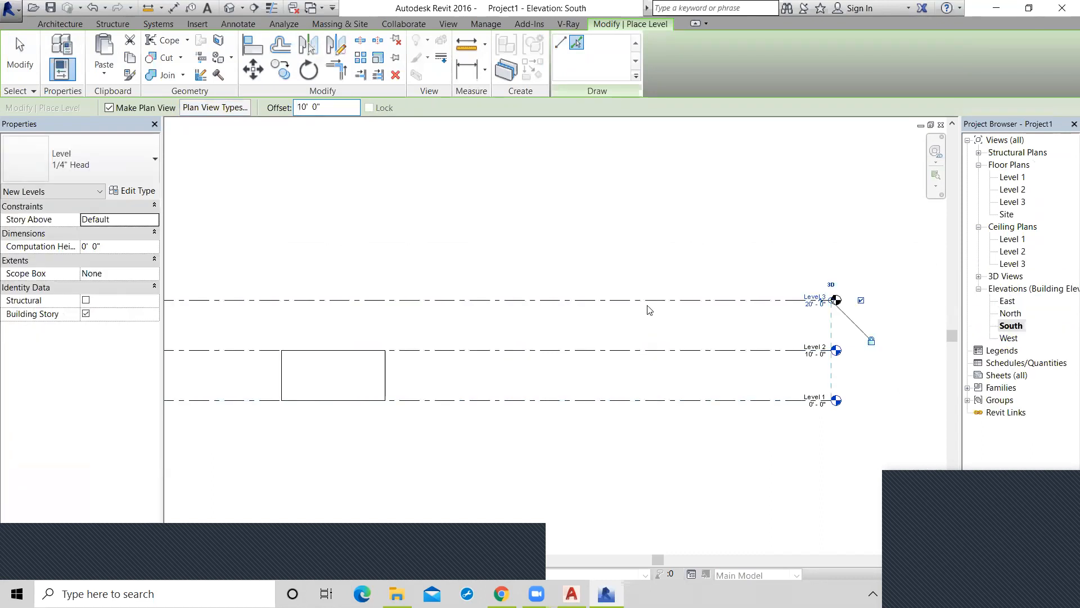
Add seven more levels at 10' spacing above Level 3, up to an elevation of 90', and return to the 3D view.
{"action": "left_click", "coordinate": [646, 299]}
{"action": "left_click", "coordinate": [638, 248]}
{"action": "middle_click_drag", "start_coordinate": [652, 196], "coordinate": [651, 360]}
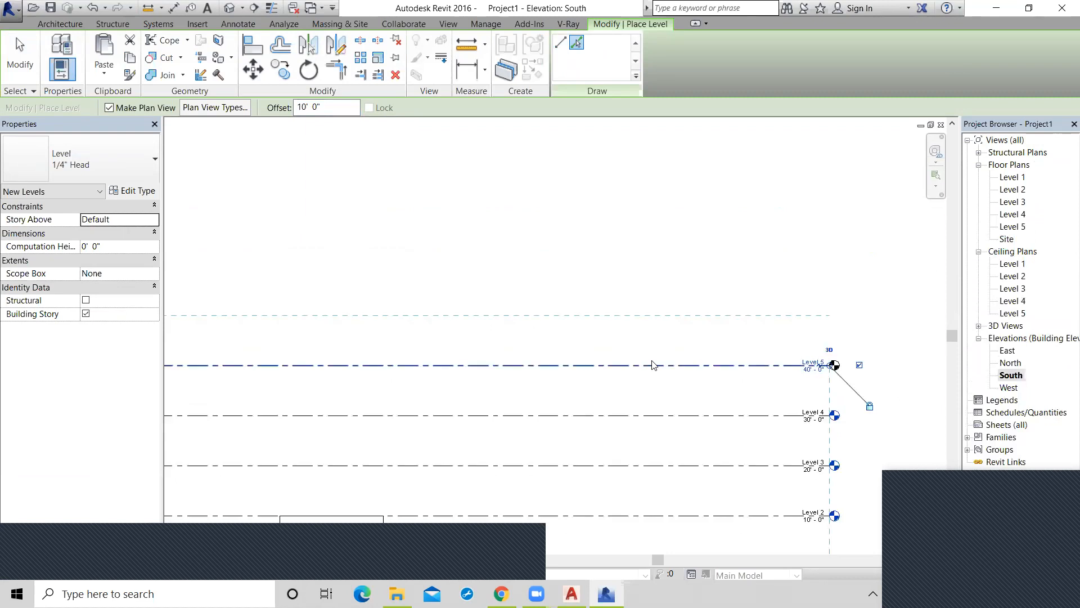
{"action": "left_click", "coordinate": [652, 365]}
{"action": "left_click", "coordinate": [652, 314]}
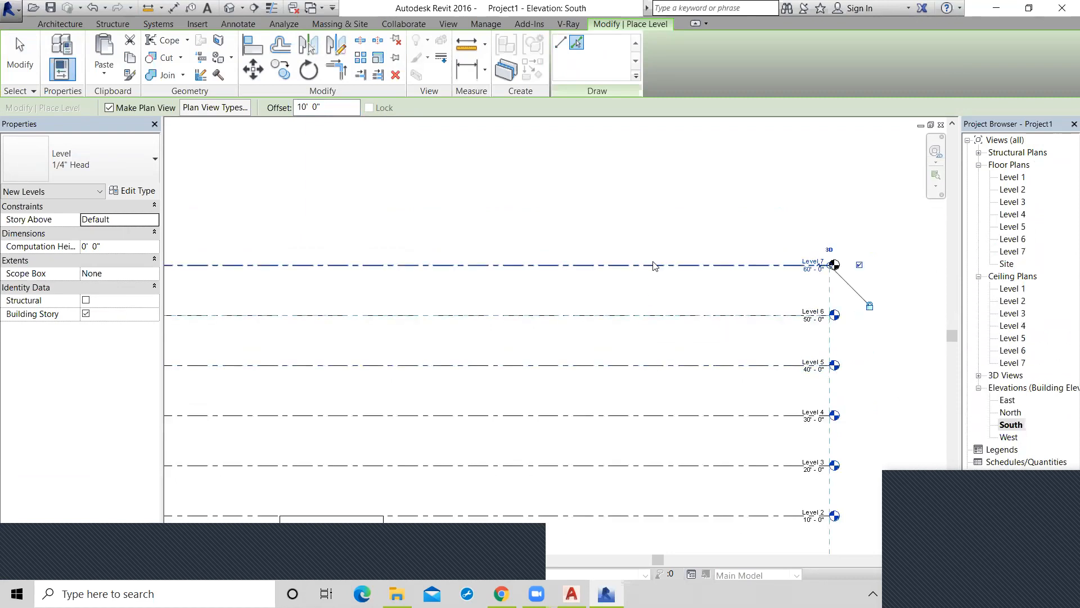
{"action": "left_click", "coordinate": [653, 264]}
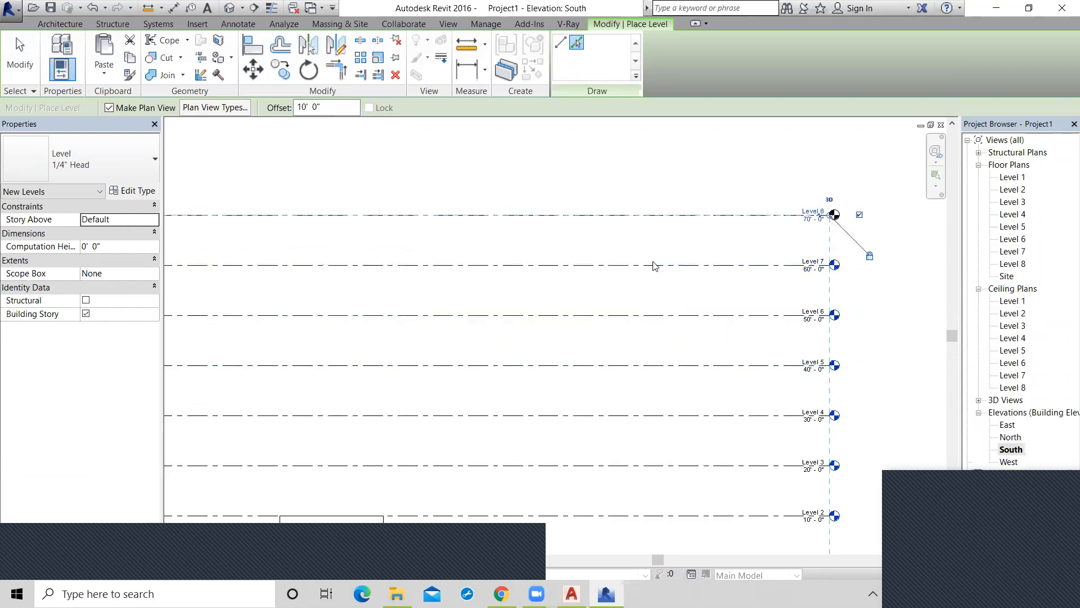
{"action": "left_click", "coordinate": [646, 215]}
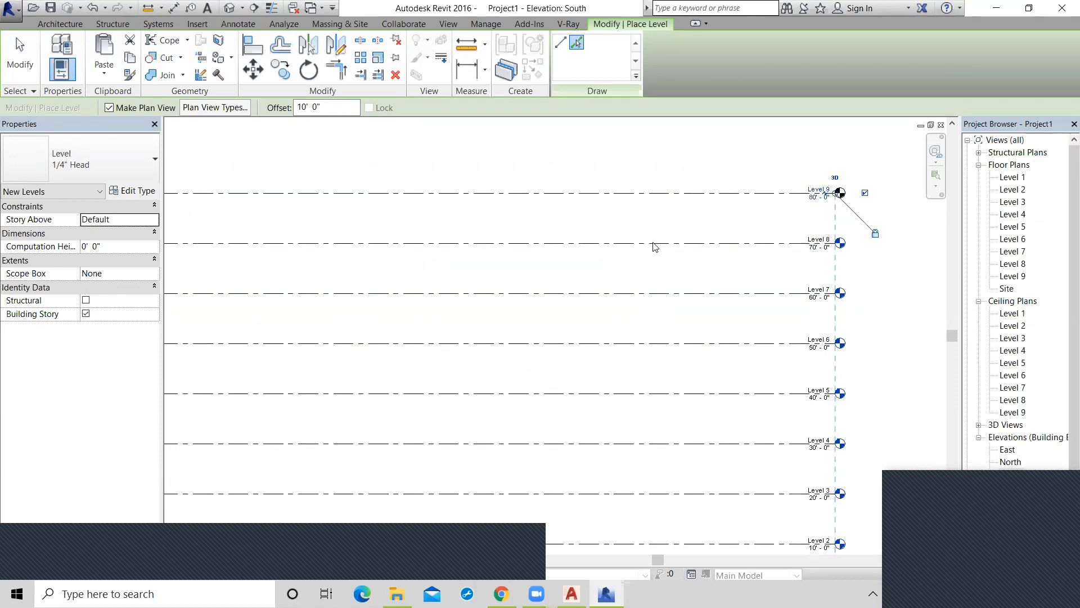
{"action": "left_click", "coordinate": [646, 224]}
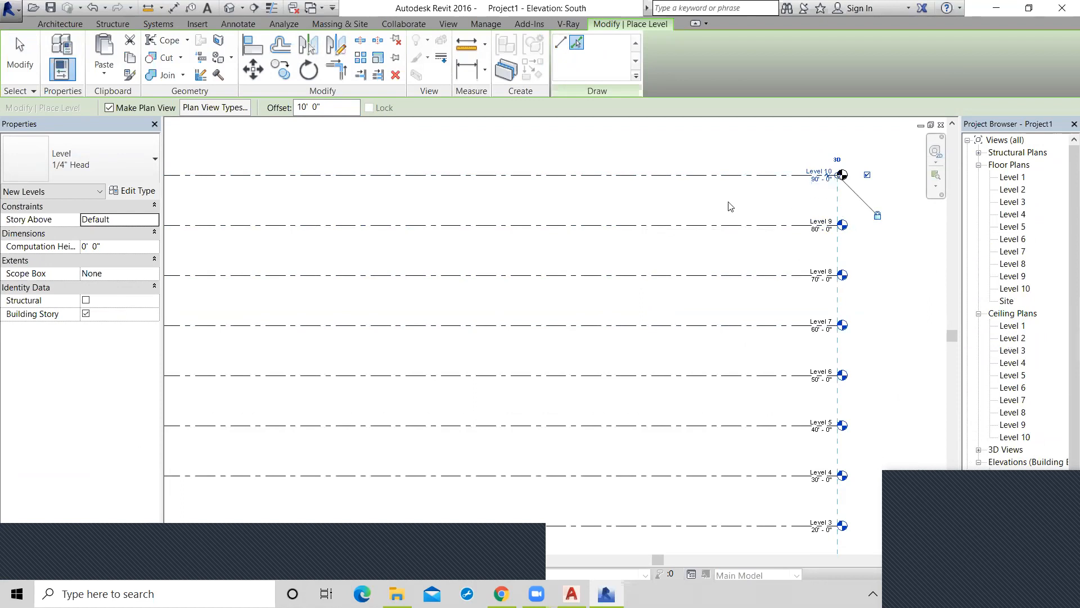
{"action": "key", "text": "Escape"}
{"action": "left_click", "coordinate": [229, 9]}
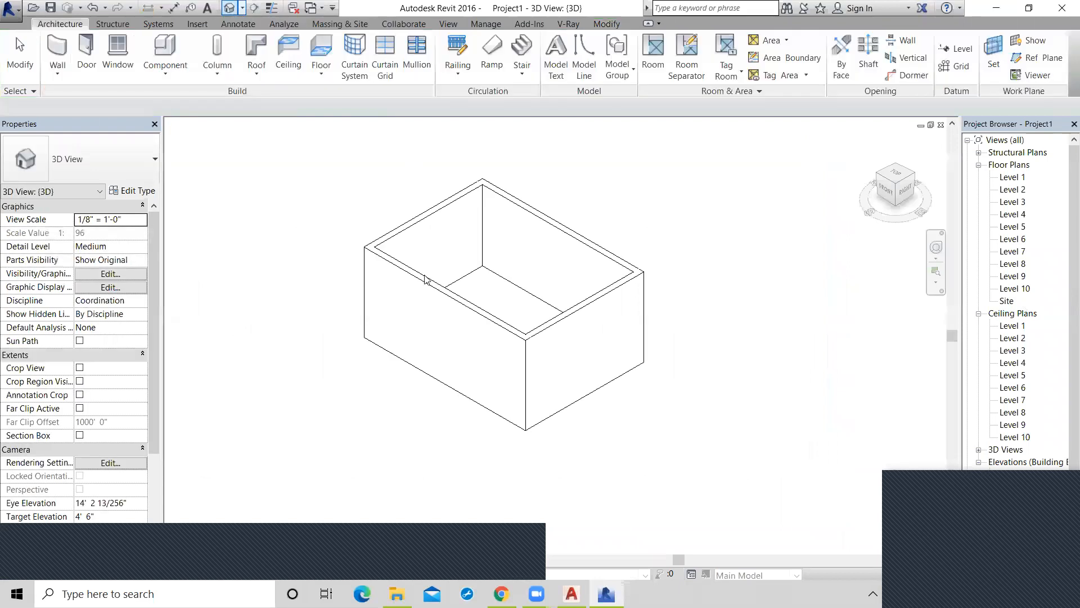
Copy all the walls and the floor and paste them aligned to Levels 2 through 10.
{"action": "left_click_drag", "start_coordinate": [279, 165], "coordinate": [676, 466]}
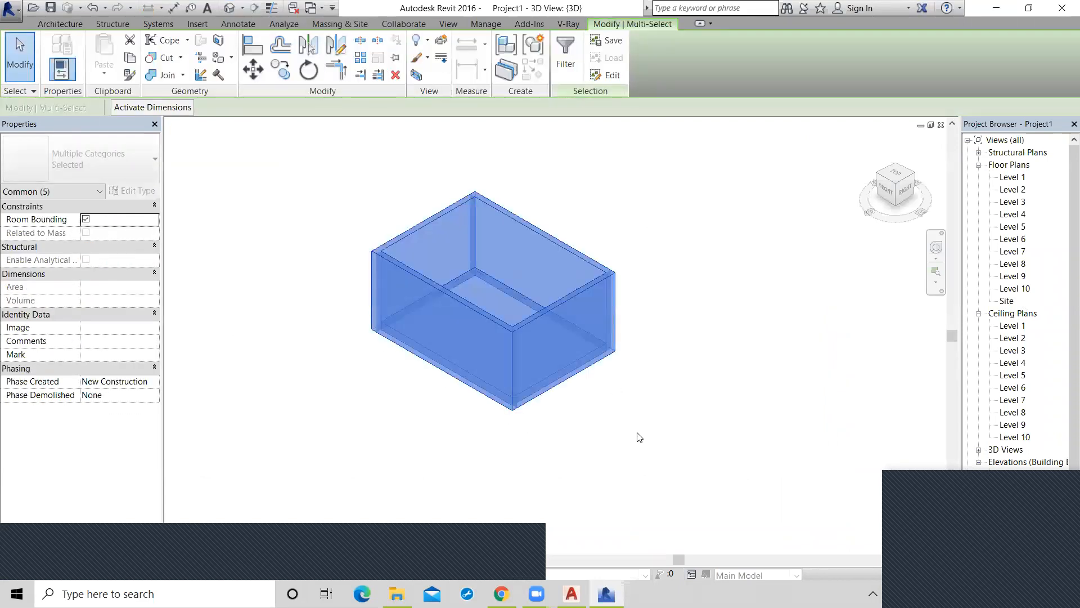
{"action": "left_click", "coordinate": [129, 58]}
{"action": "left_click", "coordinate": [107, 76]}
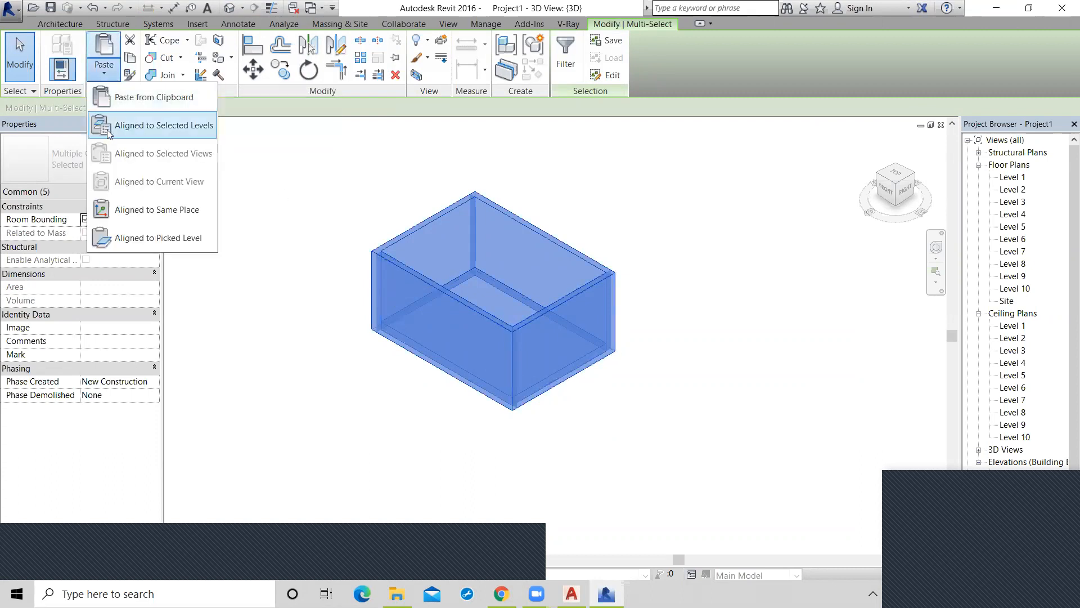
{"action": "left_click", "coordinate": [173, 130]}
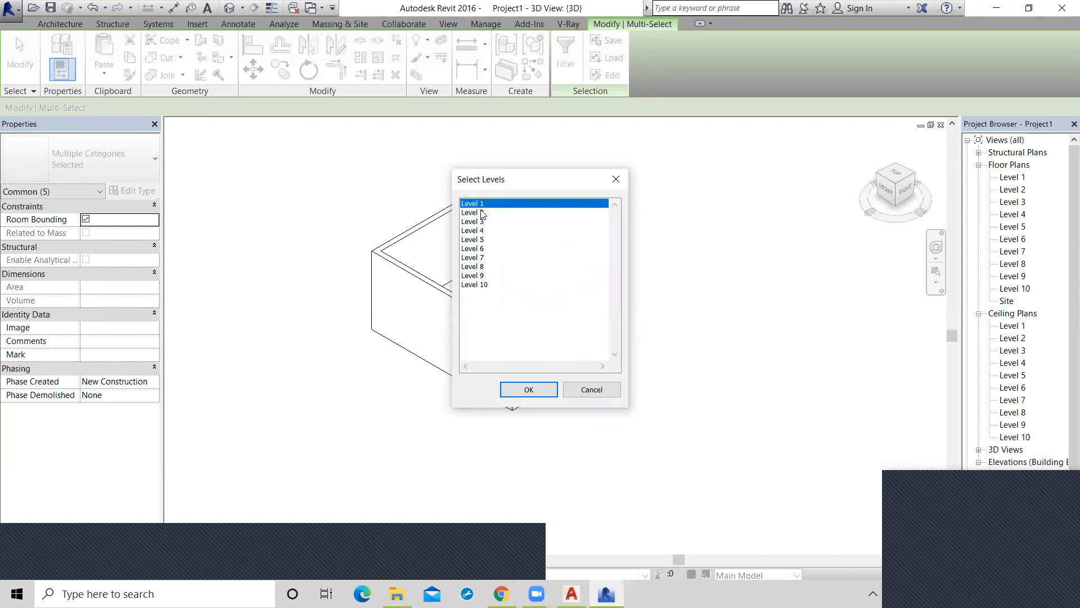
{"action": "left_click", "coordinate": [478, 212]}
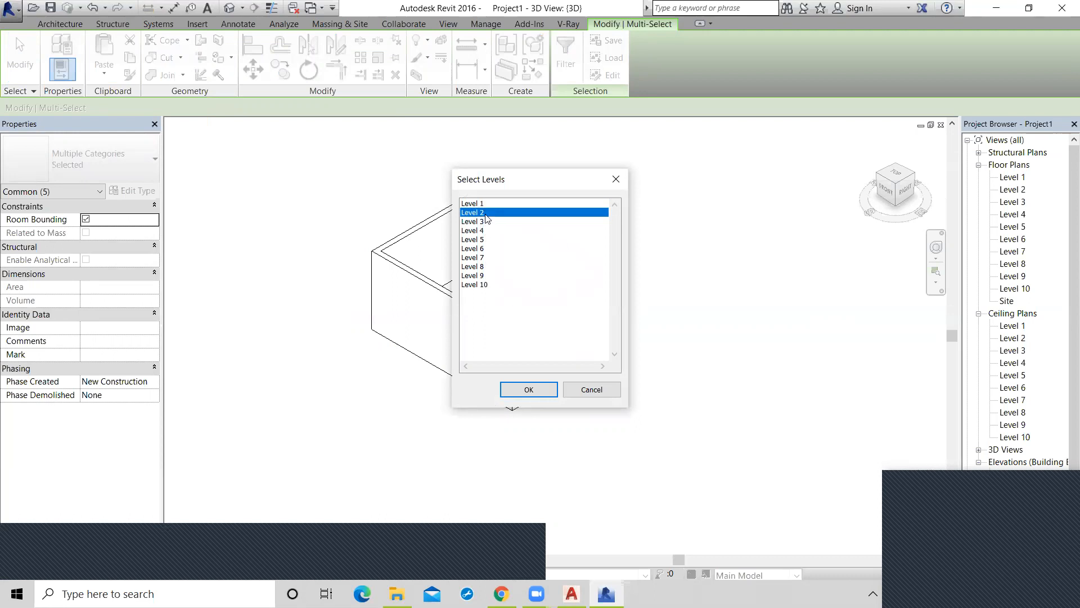
{"action": "left_click_drag", "start_coordinate": [486, 222], "coordinate": [487, 285]}
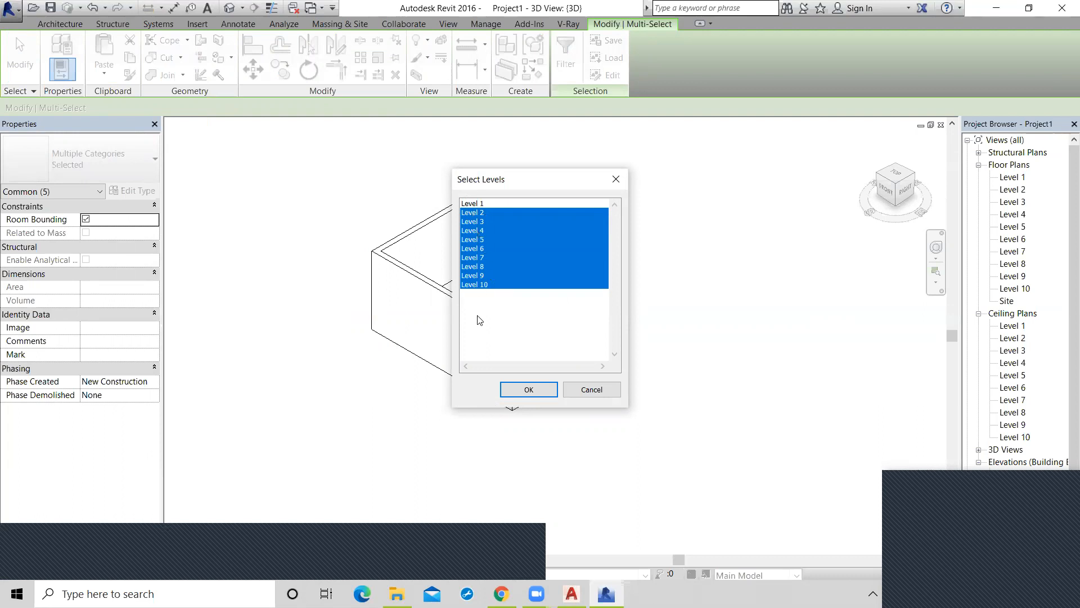
{"action": "left_click", "coordinate": [529, 390]}
{"action": "scroll", "coordinate": [557, 433], "scroll_direction": "down", "scroll_amount": 5}
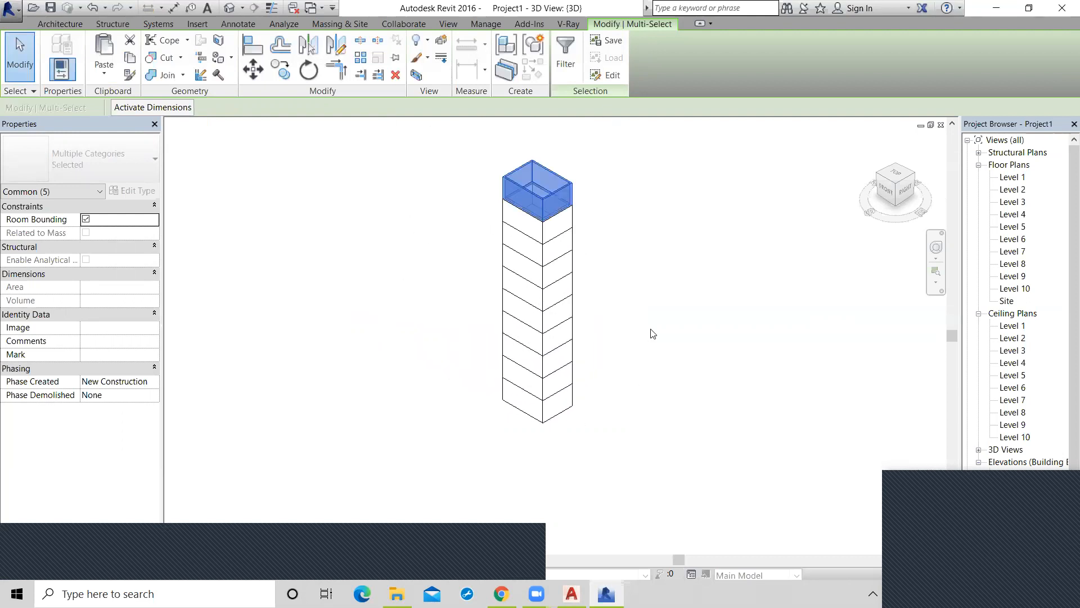
{"action": "key", "text": "Escape"}
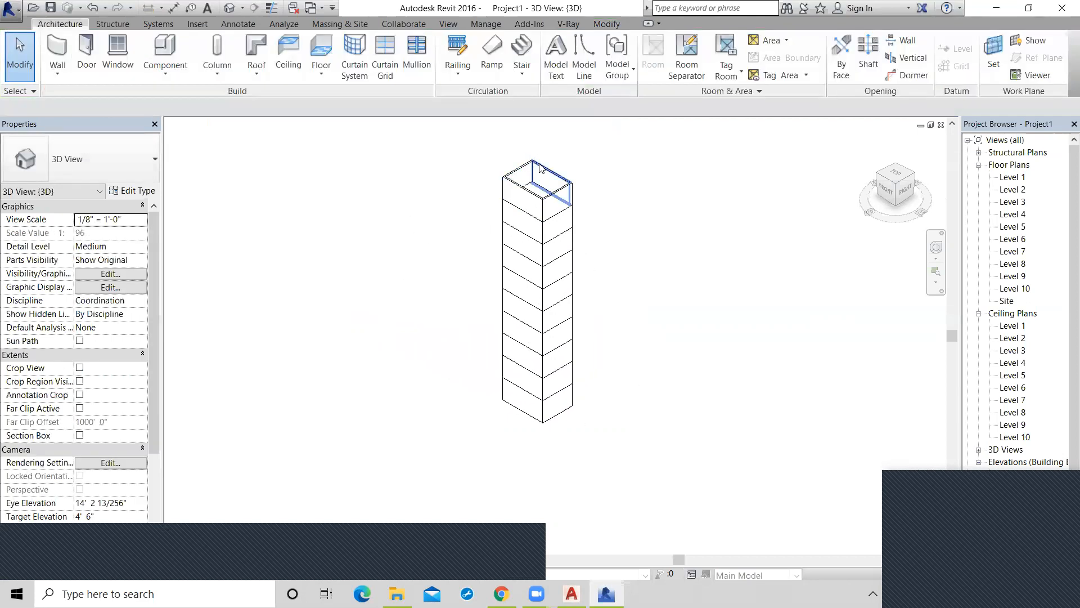
{"action": "scroll", "coordinate": [539, 167], "scroll_direction": "up", "scroll_amount": 3}
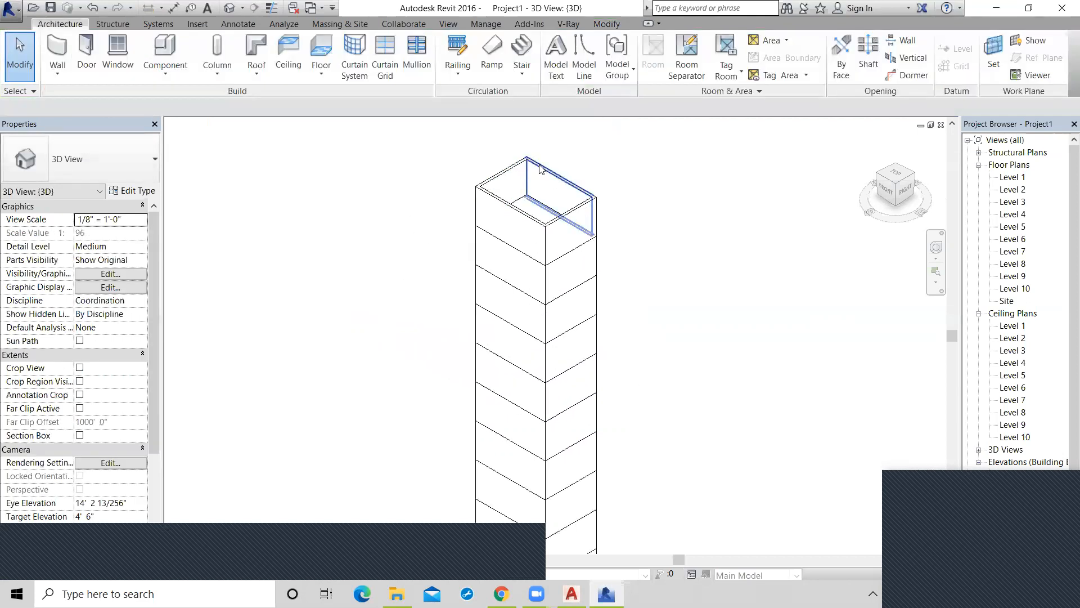
Start a Generic - 12" roof by footprint in the Level 10 floor plan with a base offset of 10'.
{"action": "double_click", "coordinate": [1023, 289]}
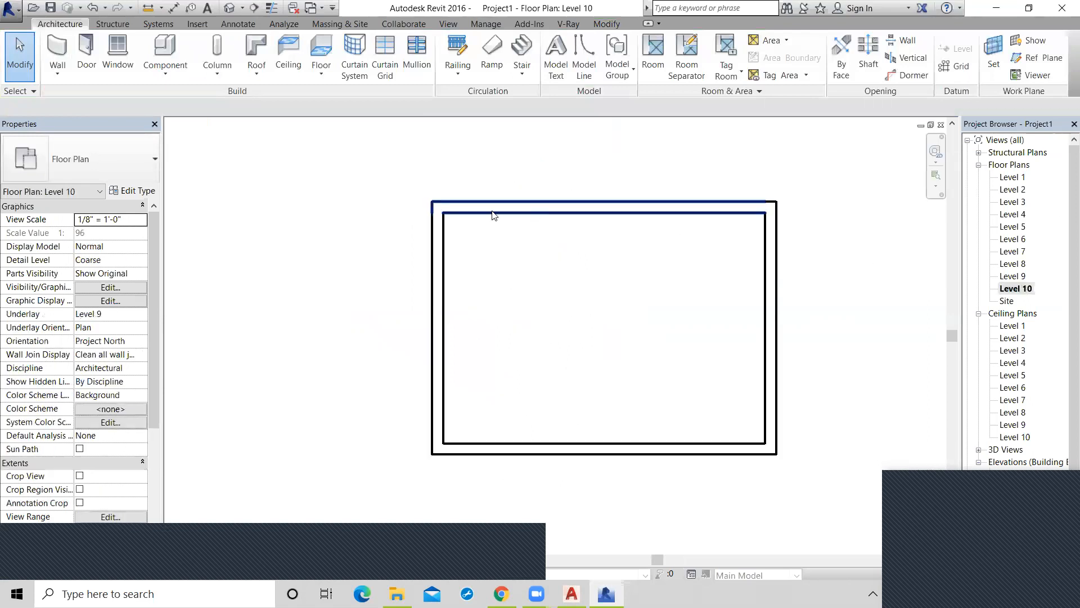
{"action": "scroll", "coordinate": [493, 214], "scroll_direction": "down", "scroll_amount": 3}
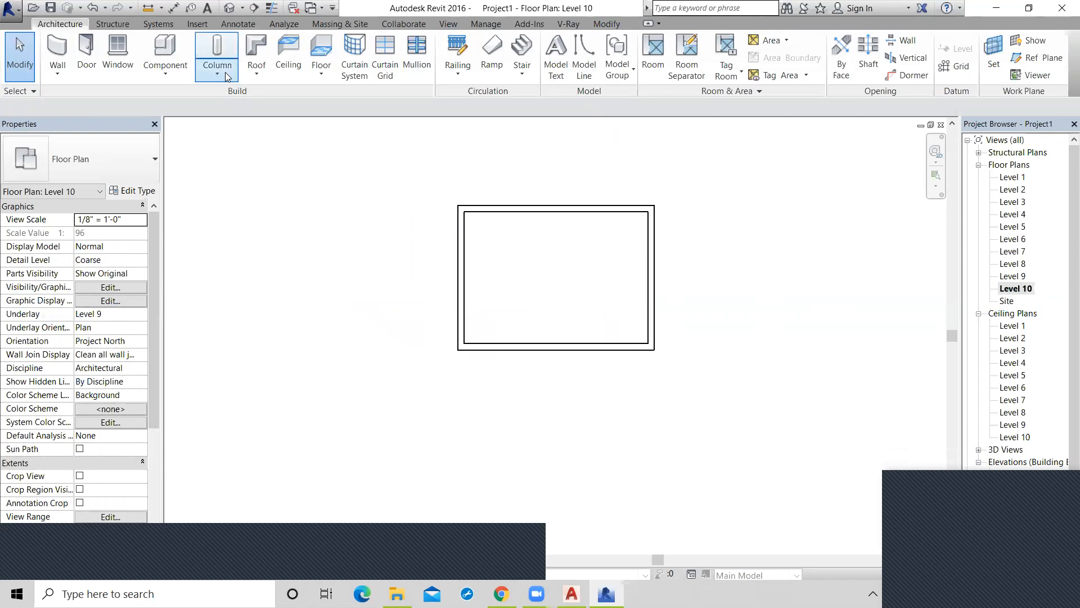
{"action": "left_click", "coordinate": [250, 78]}
{"action": "left_click", "coordinate": [285, 95]}
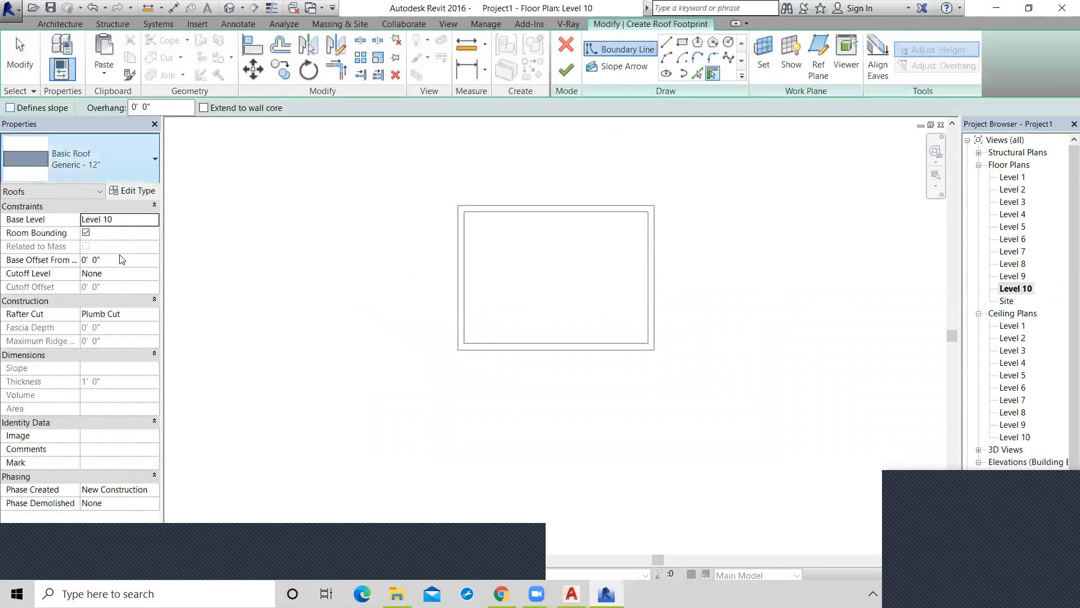
{"action": "left_click", "coordinate": [88, 260]}
{"action": "type", "text": "10"}
{"action": "key", "text": "Return"}
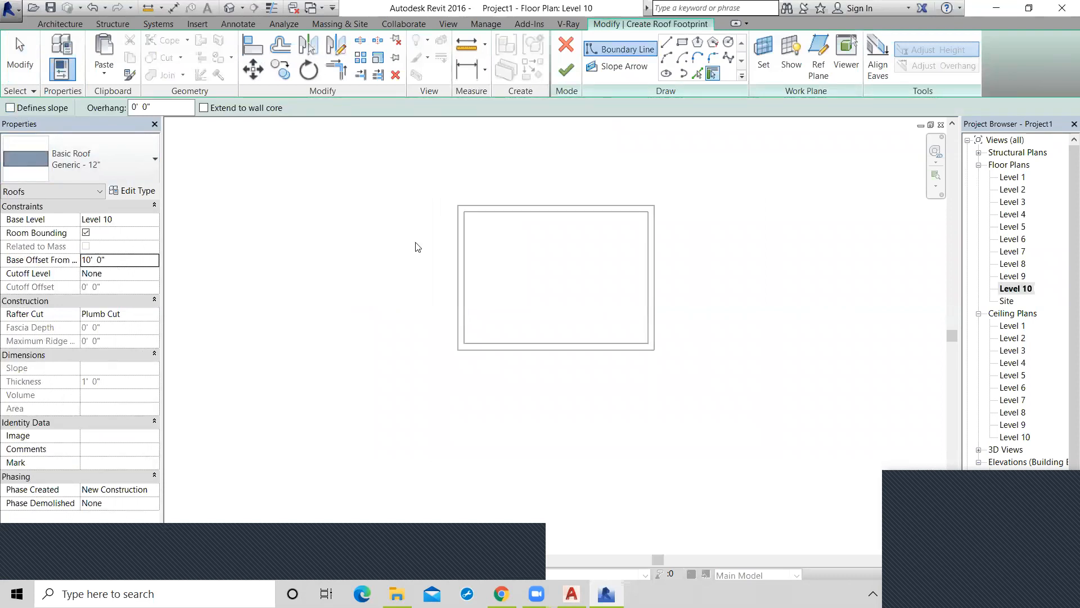
Sketch a rectangular roof boundary along the outer wall corners, finish the roof and check it in the 3D view.
{"action": "left_click", "coordinate": [682, 42]}
{"action": "left_click", "coordinate": [459, 204]}
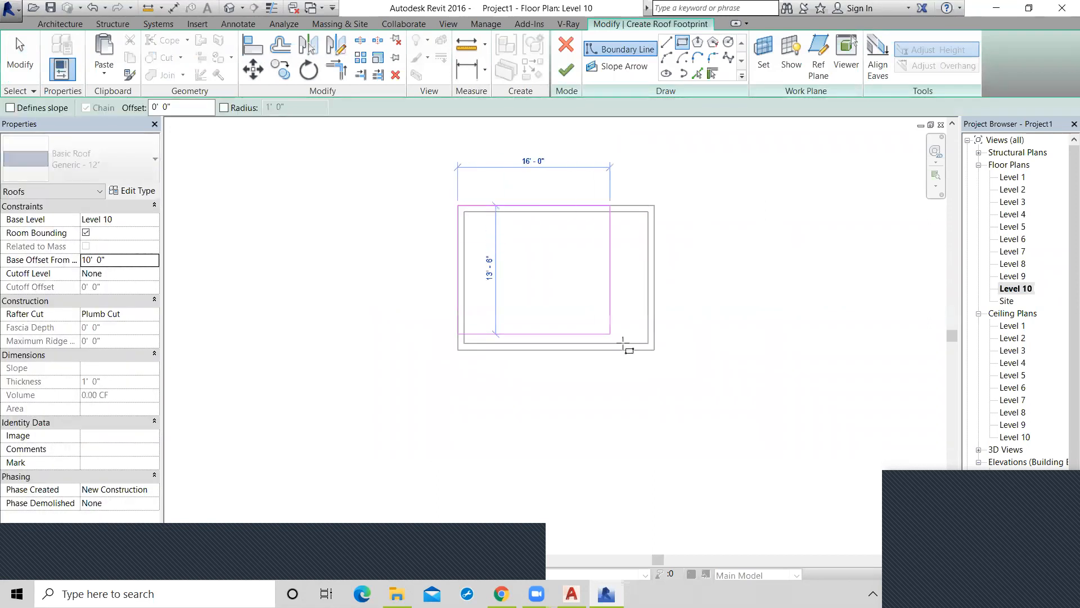
{"action": "left_click", "coordinate": [655, 349]}
{"action": "left_click", "coordinate": [566, 70]}
{"action": "left_click", "coordinate": [229, 8]}
{"action": "scroll", "coordinate": [562, 186], "scroll_direction": "down", "scroll_amount": 3}
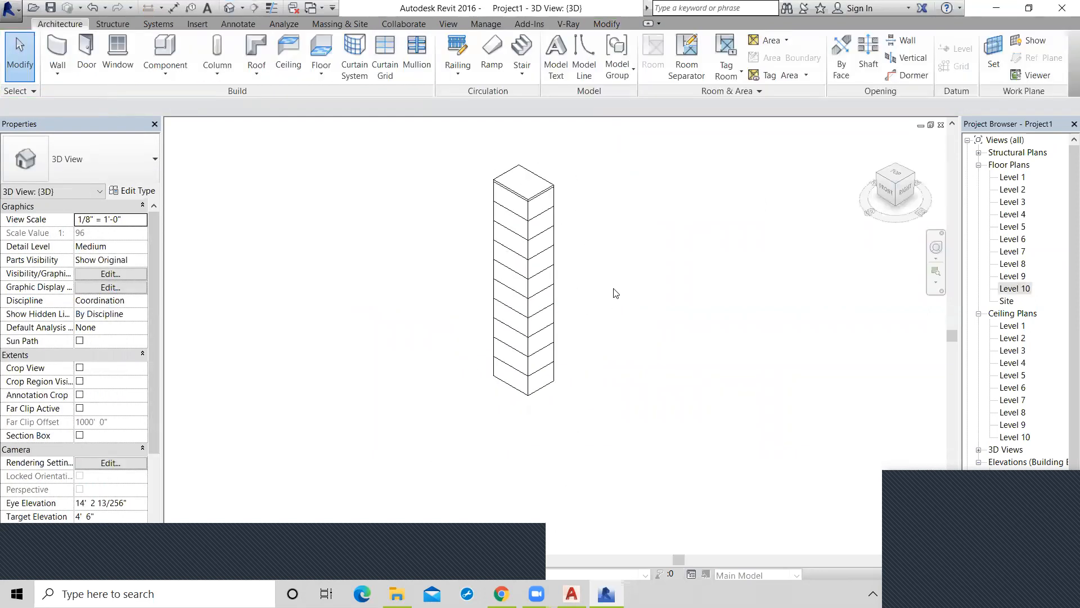
Sketch a rectangular shaft opening boundary about 9'-7" by 5'-4" in the Level 1 plan, inside the building's upper-right corner.
{"action": "double_click", "coordinate": [1011, 177]}
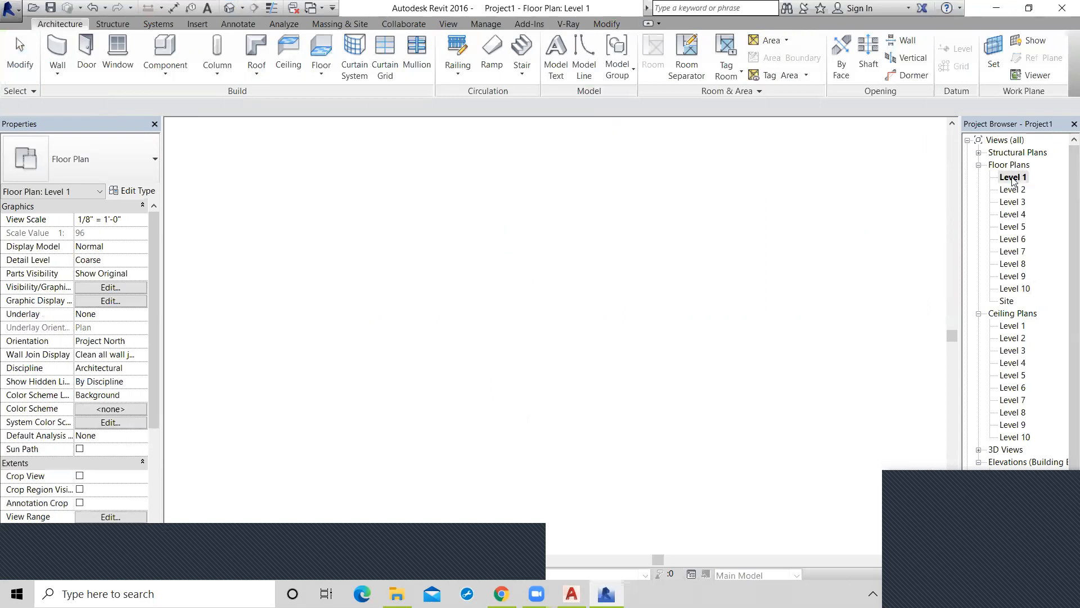
{"action": "left_click", "coordinate": [870, 59]}
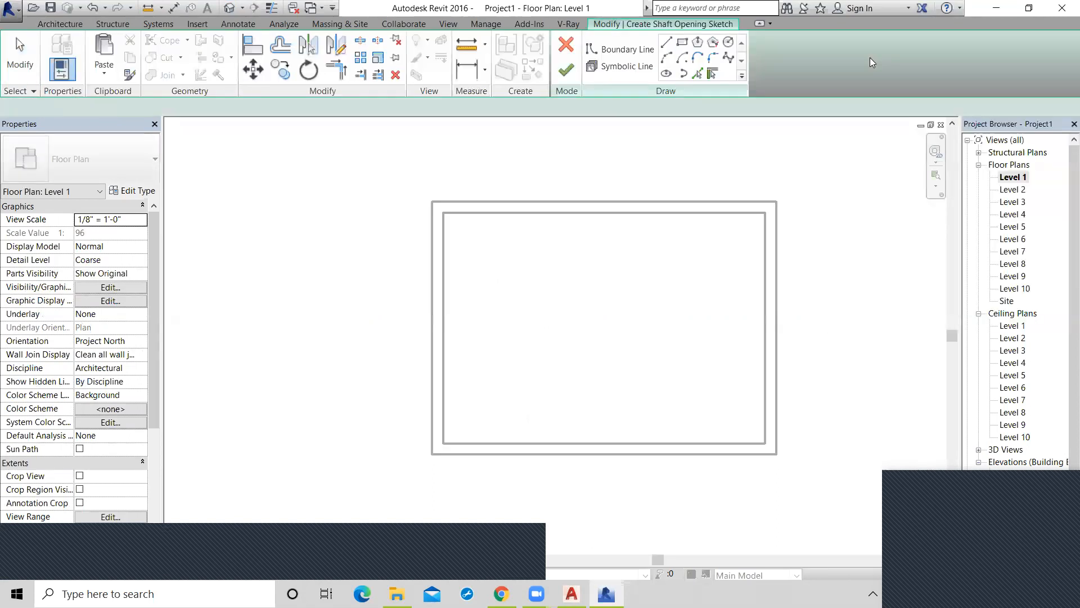
{"action": "left_click", "coordinate": [682, 44]}
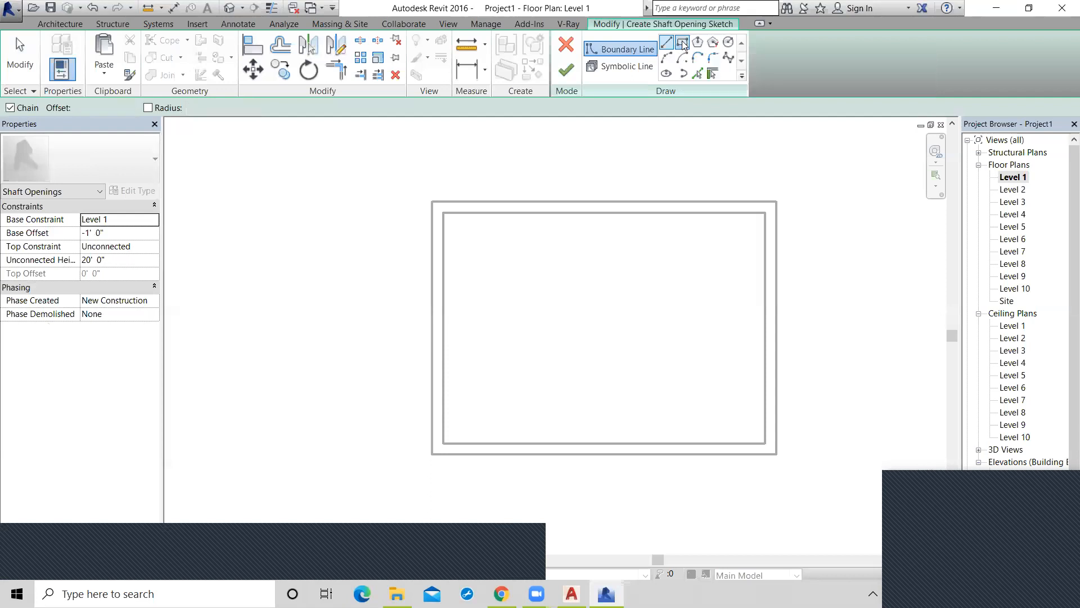
{"action": "scroll", "coordinate": [610, 229], "scroll_direction": "up", "scroll_amount": 3}
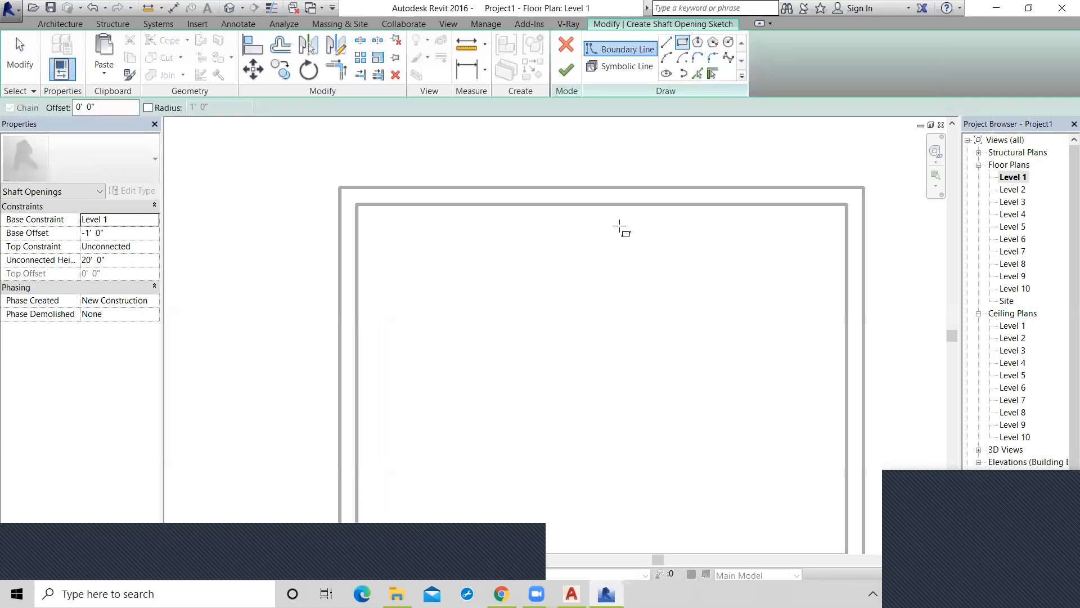
{"action": "left_click", "coordinate": [590, 217]}
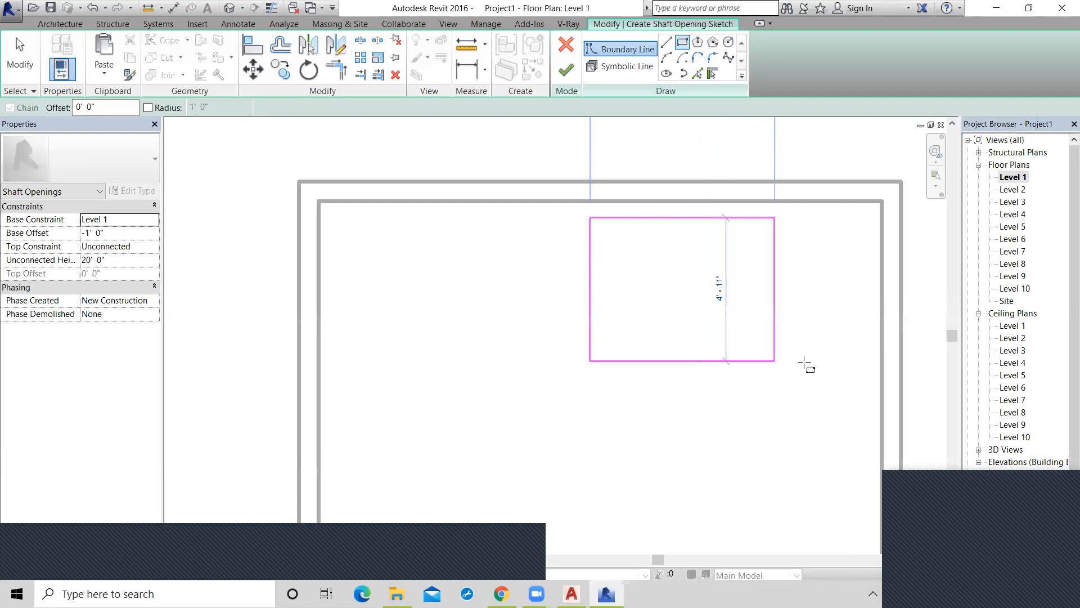
{"action": "left_click", "coordinate": [870, 373]}
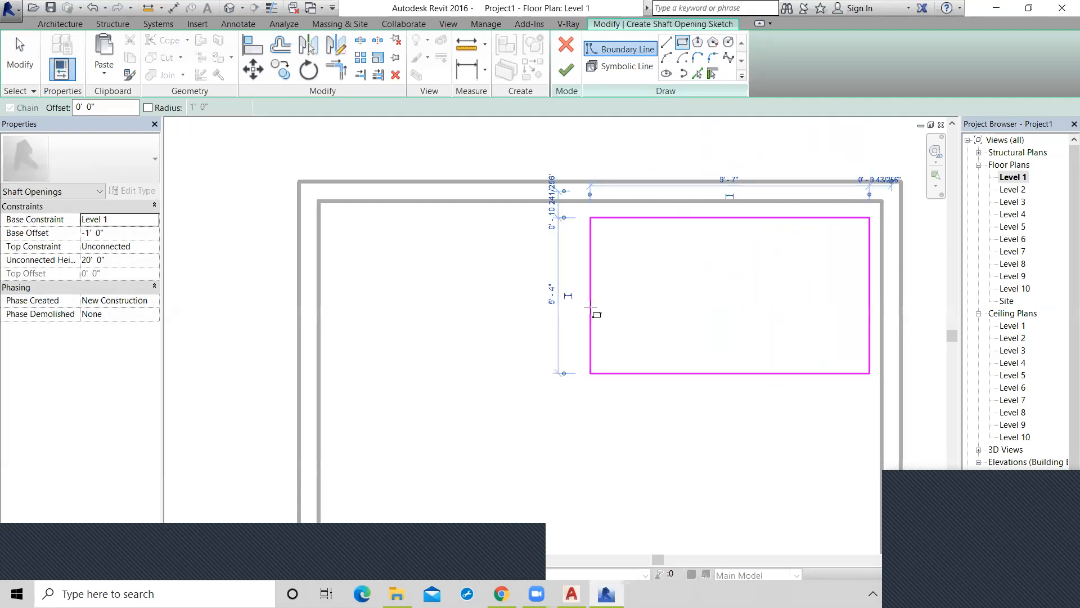
{"action": "right_click", "coordinate": [465, 278]}
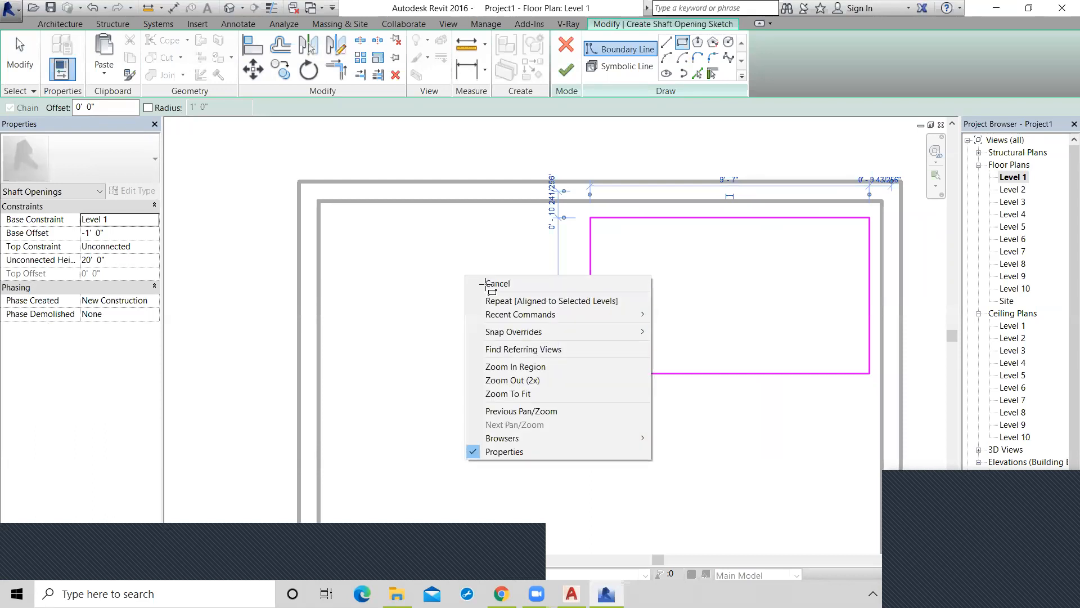
{"action": "left_click", "coordinate": [484, 279]}
{"action": "key", "text": "Escape"}
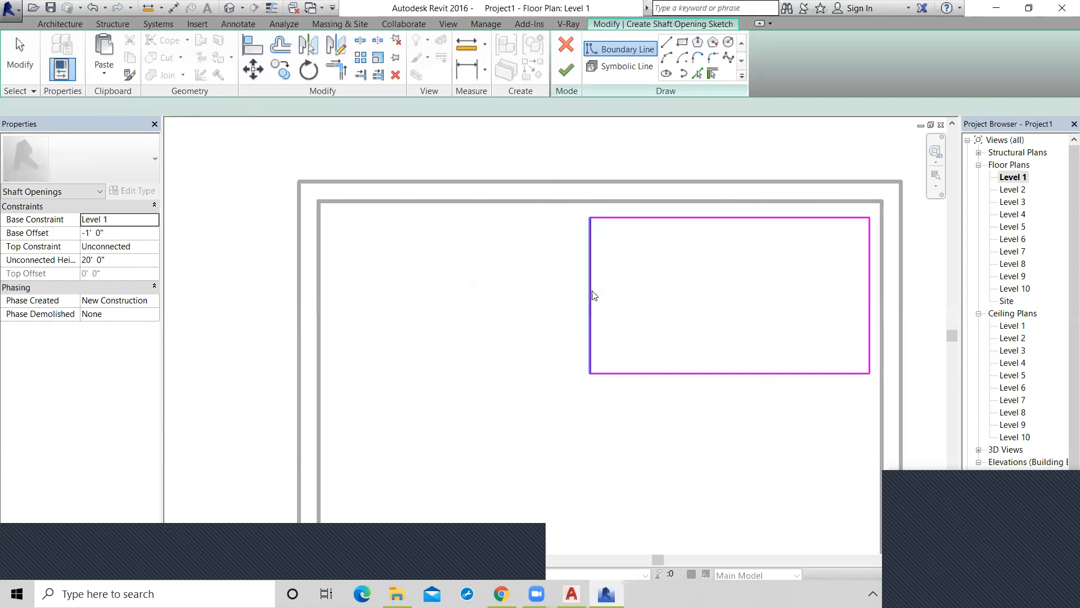
Set the vertical dimension of the shaft opening rectangle to 6' by adjusting its upper edge.
{"action": "left_click", "coordinate": [591, 291]}
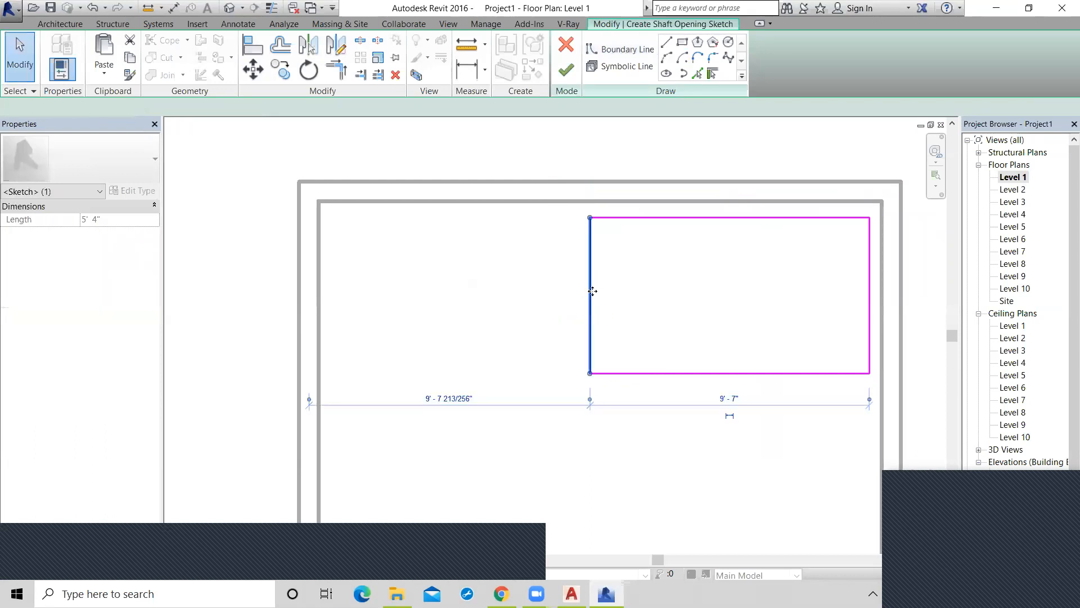
{"action": "left_click", "coordinate": [692, 225]}
{"action": "left_click", "coordinate": [550, 298]}
{"action": "type", "text": "6'"}
{"action": "key", "text": "Return"}
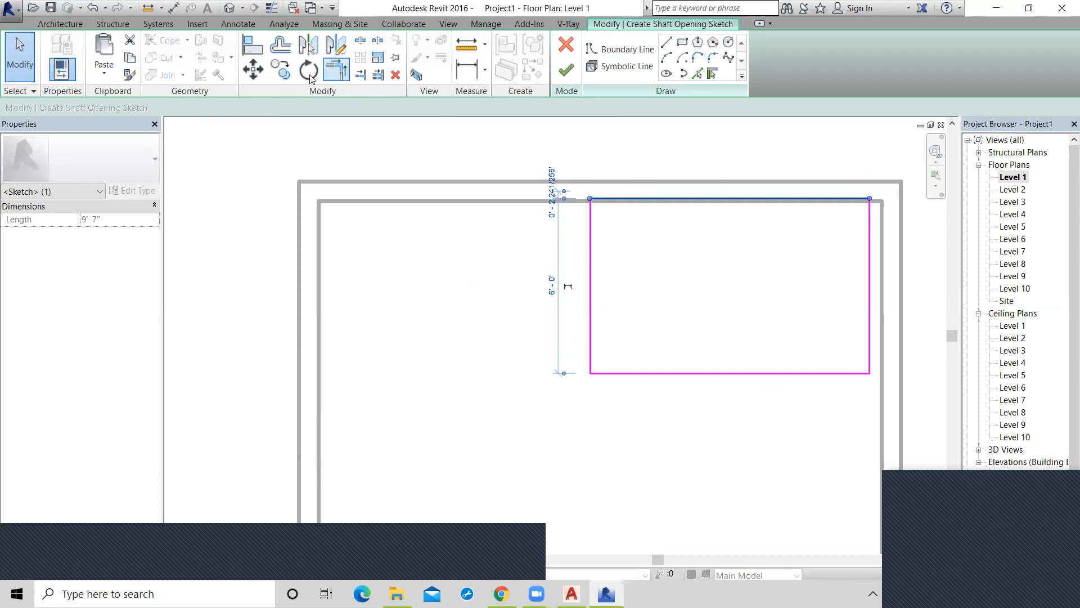
{"action": "left_click", "coordinate": [247, 70]}
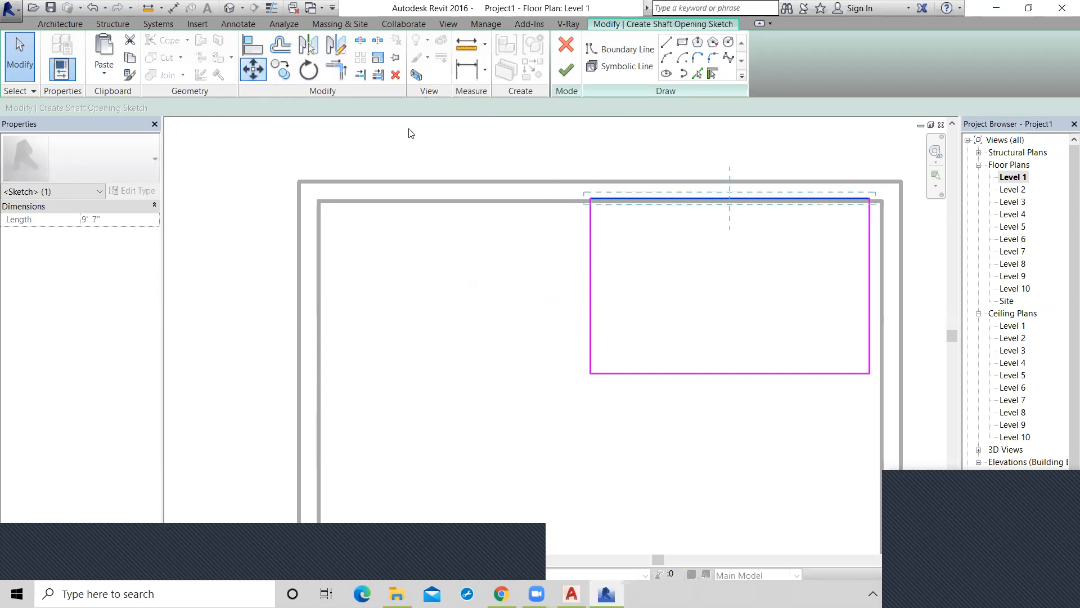
{"action": "left_click", "coordinate": [524, 153]}
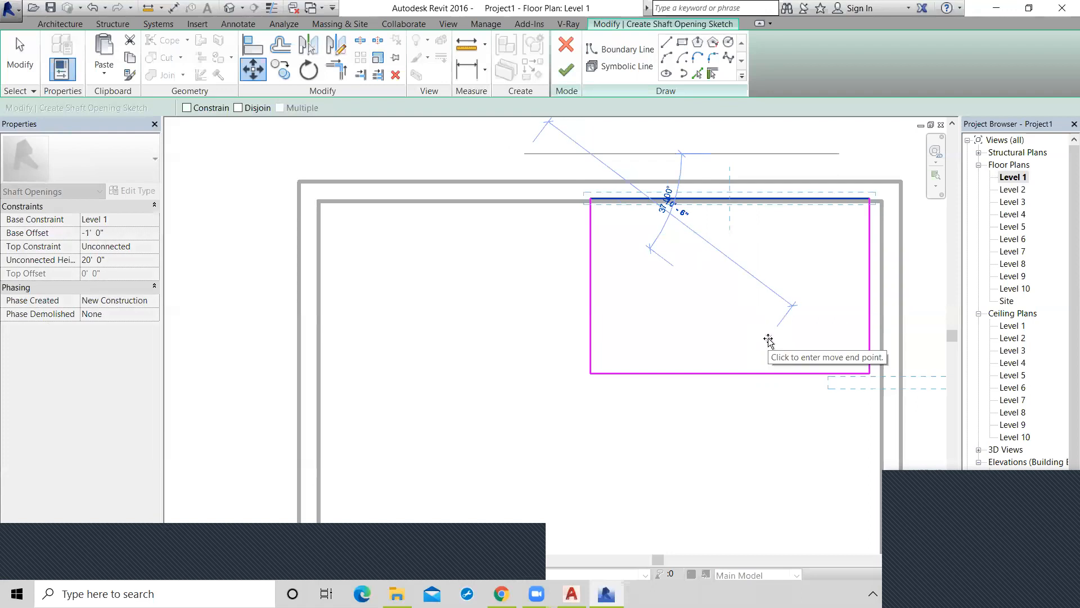
{"action": "key", "text": "Escape"}
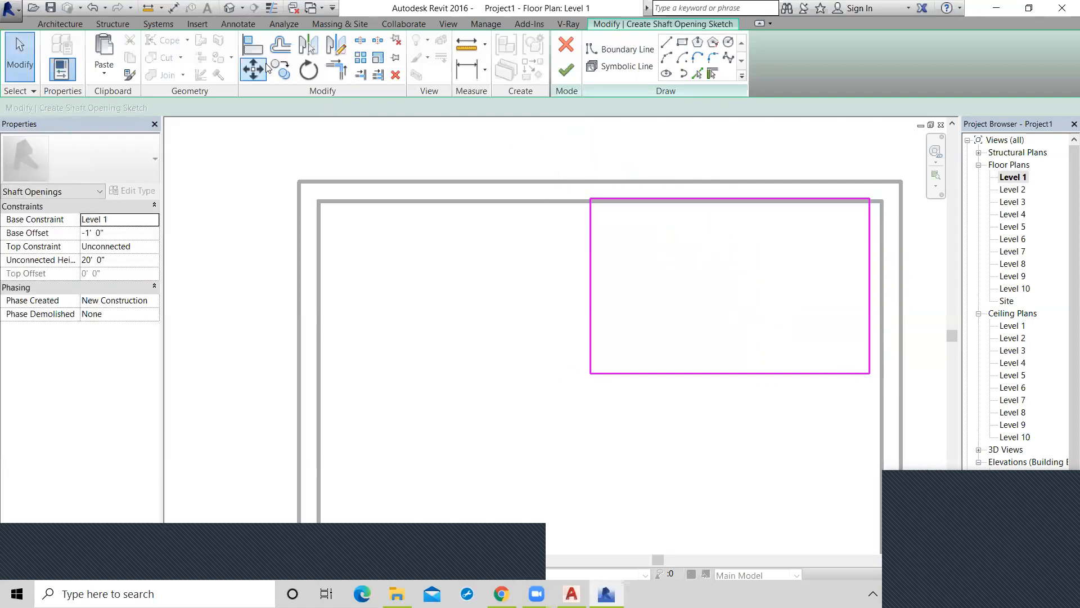
Move the whole shaft boundary rectangle about 10" downward in plan so it lies within the inner wall faces.
{"action": "left_click", "coordinate": [256, 69]}
{"action": "mouse_move", "coordinate": [533, 143]}
{"action": "left_mouse_down"}
{"action": "mouse_move", "coordinate": [680, 265]}
{"action": "mouse_move", "coordinate": [931, 428]}
{"action": "left_mouse_up"}
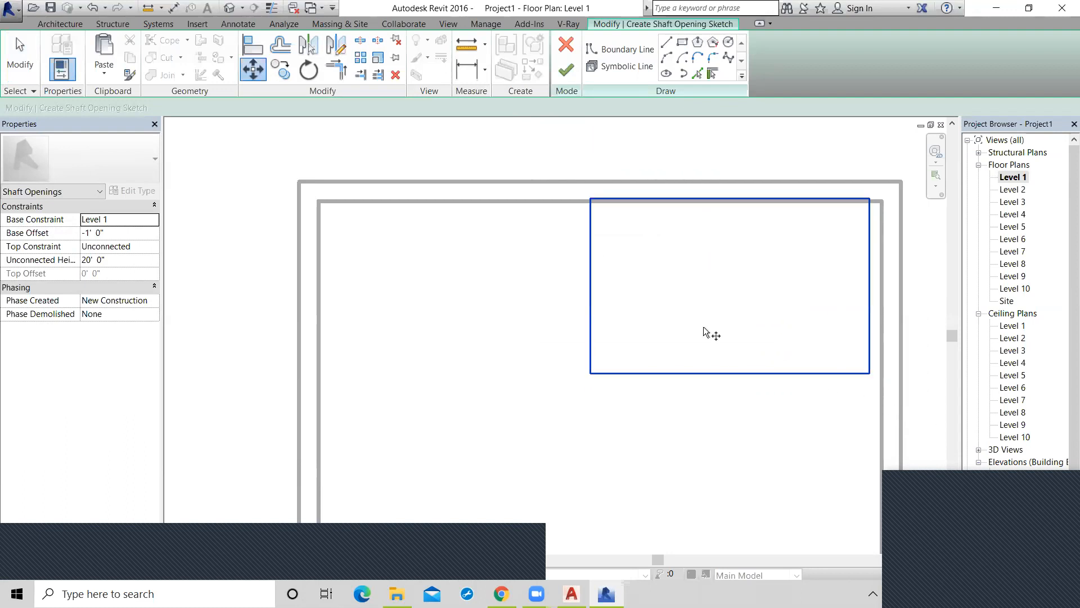
{"action": "right_click", "coordinate": [474, 238]}
{"action": "left_click", "coordinate": [498, 245]}
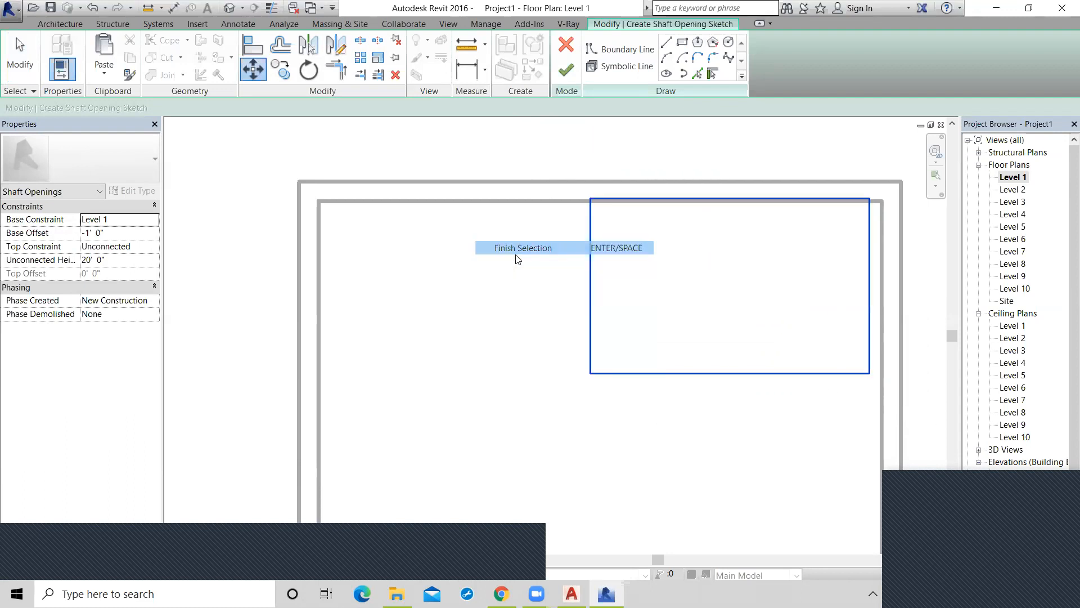
{"action": "left_click", "coordinate": [650, 286]}
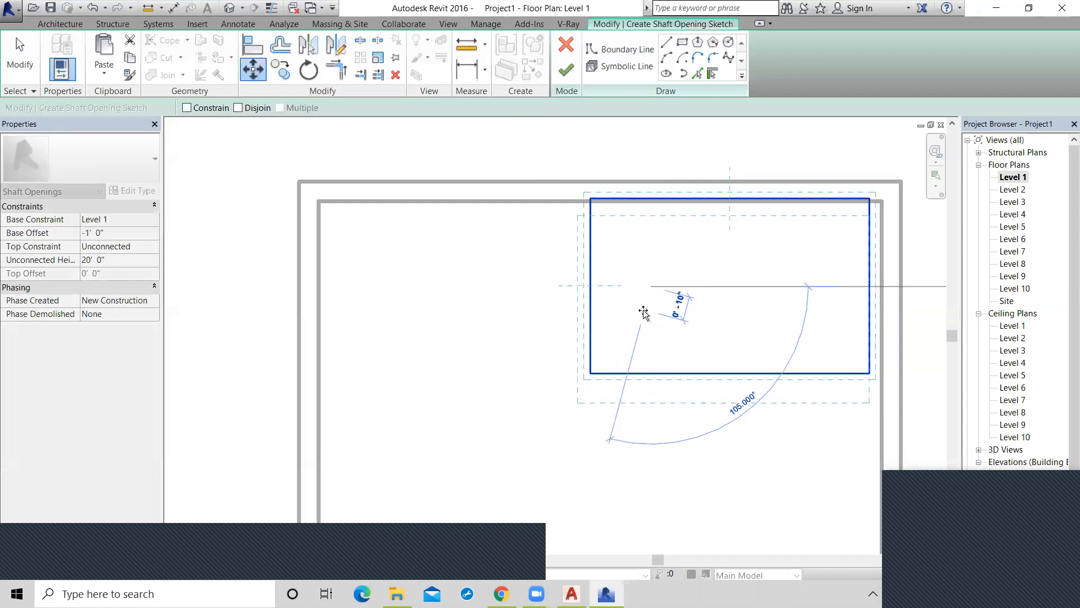
{"action": "left_click", "coordinate": [644, 313]}
{"action": "left_click", "coordinate": [634, 164]}
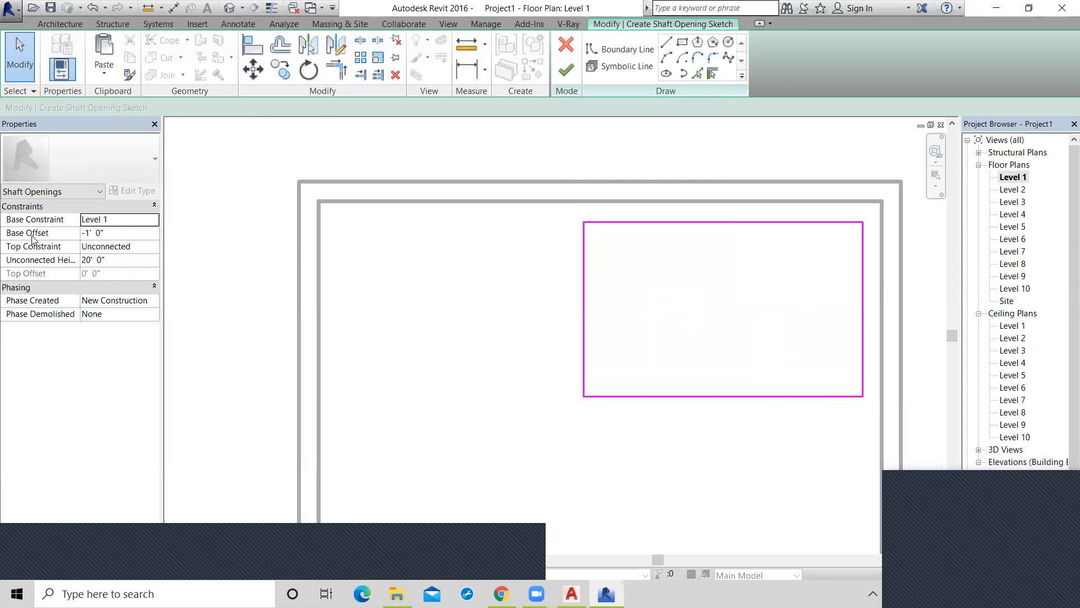
Set the shaft opening's base offset to 4' and its unconnected height to 106'.
{"action": "left_click", "coordinate": [111, 234]}
{"action": "left_click_drag", "start_coordinate": [105, 233], "coordinate": [76, 235]}
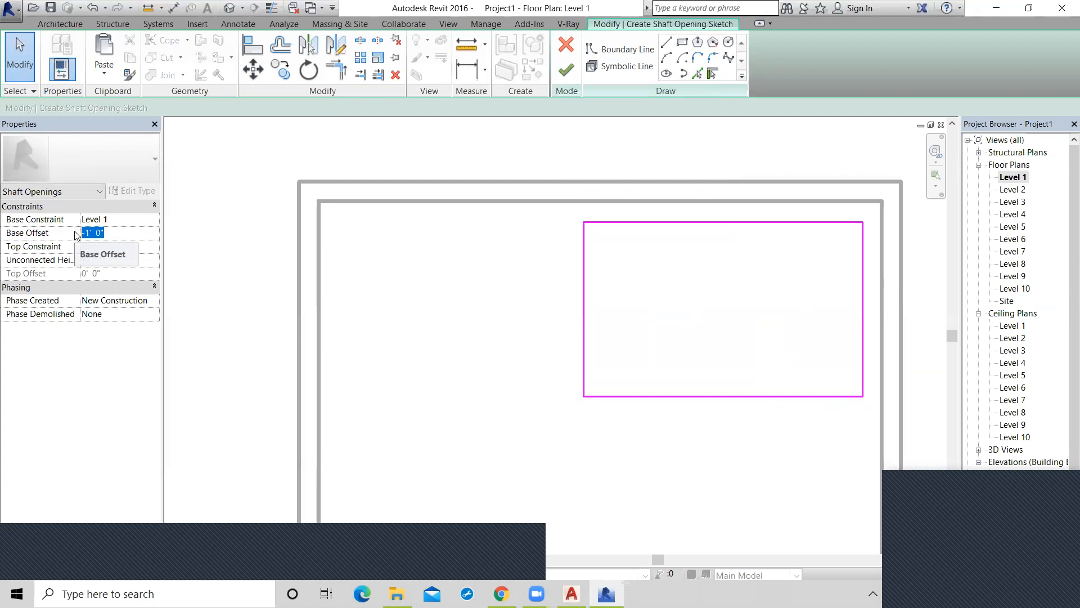
{"action": "type", "text": "4'"}
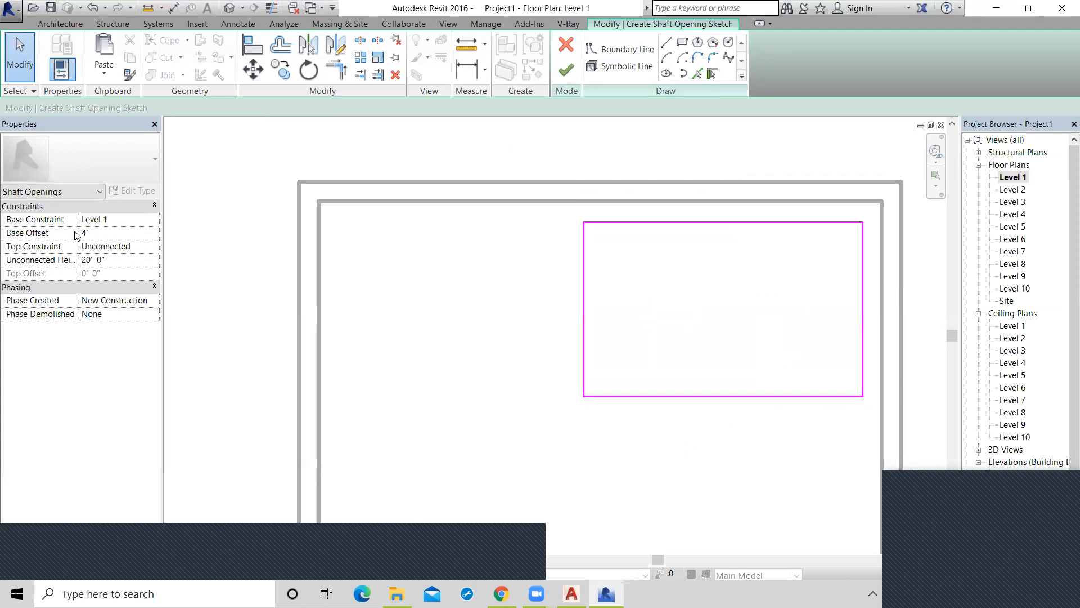
{"action": "left_click", "coordinate": [117, 260]}
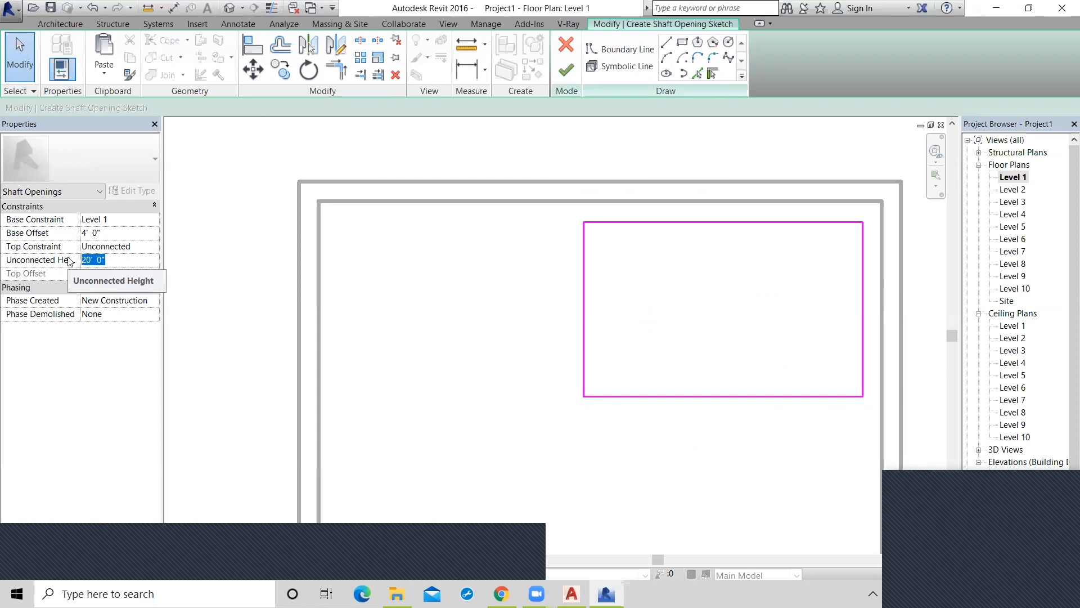
{"action": "type", "text": "106"}
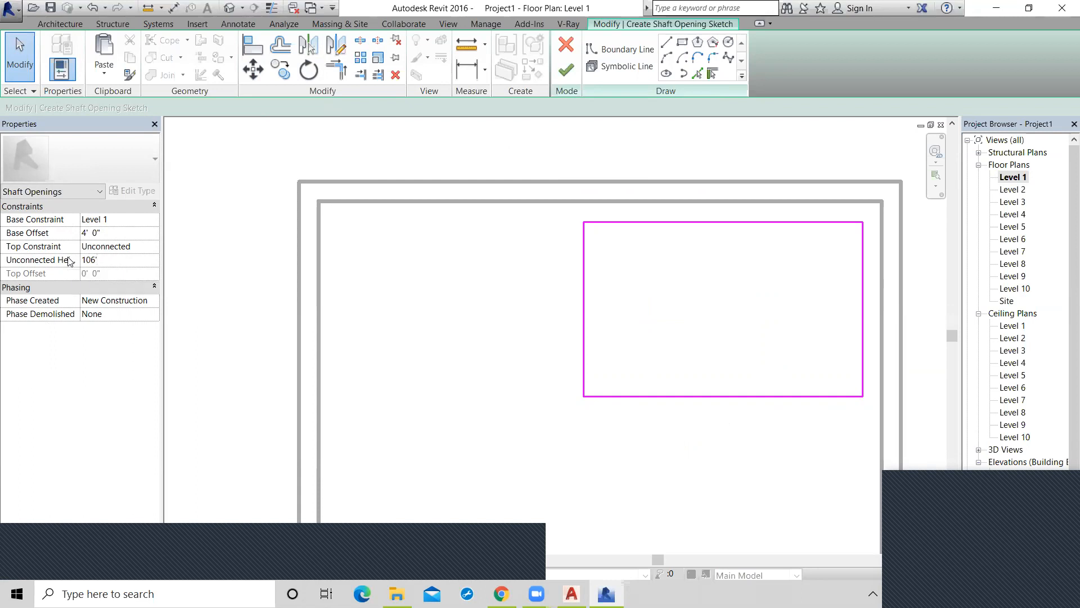
{"action": "key", "text": "Return"}
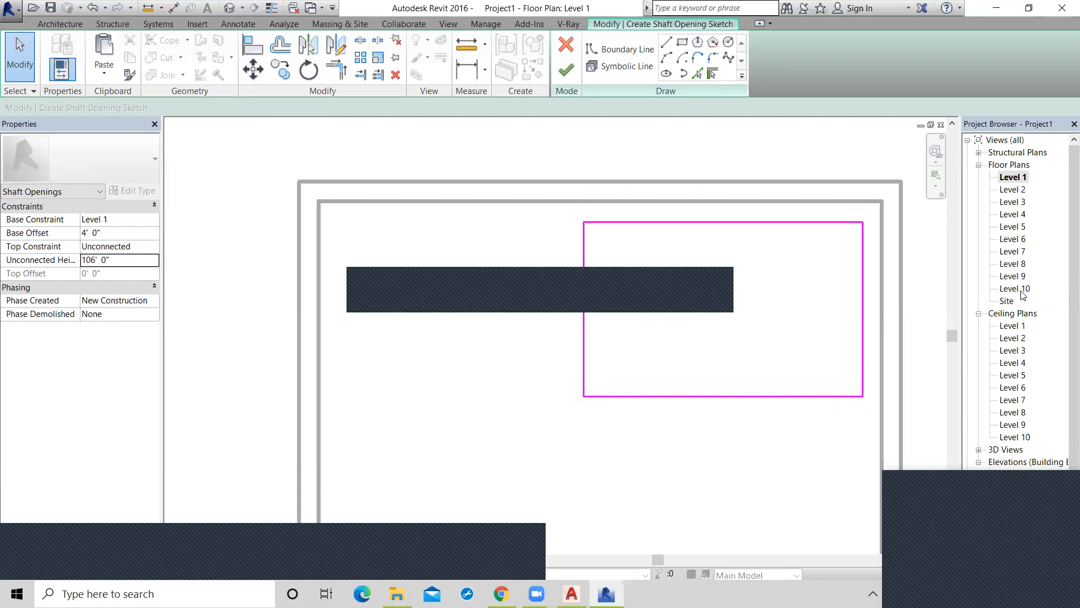
Set the shaft opening's top constraint to Up to level: Level 10.
{"action": "left_click", "coordinate": [145, 246]}
{"action": "left_click", "coordinate": [154, 248]}
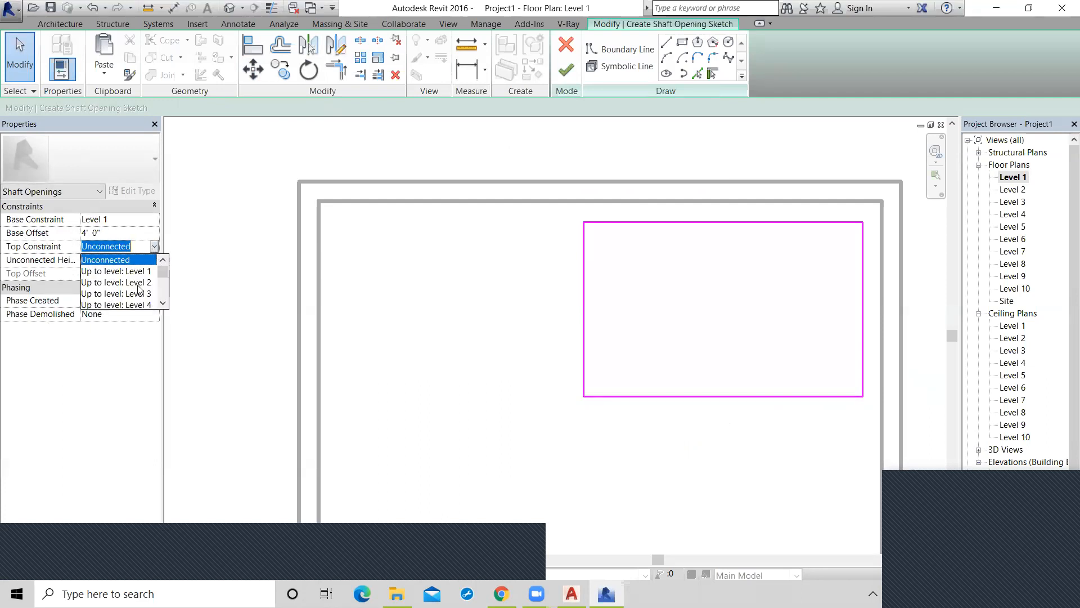
{"action": "scroll", "coordinate": [139, 288], "scroll_direction": "down", "scroll_amount": 3}
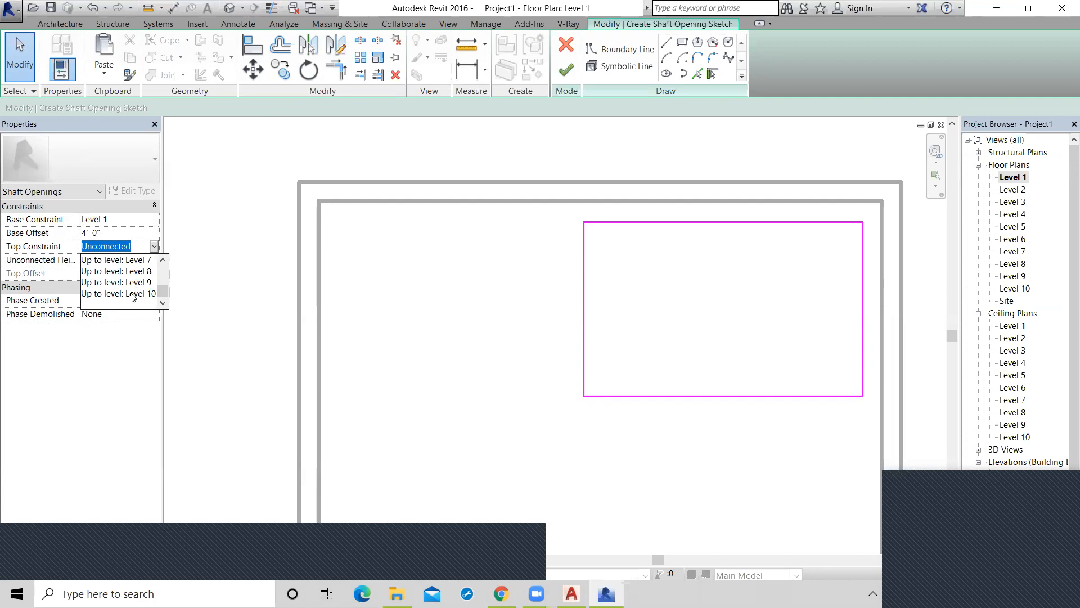
{"action": "left_click", "coordinate": [197, 334]}
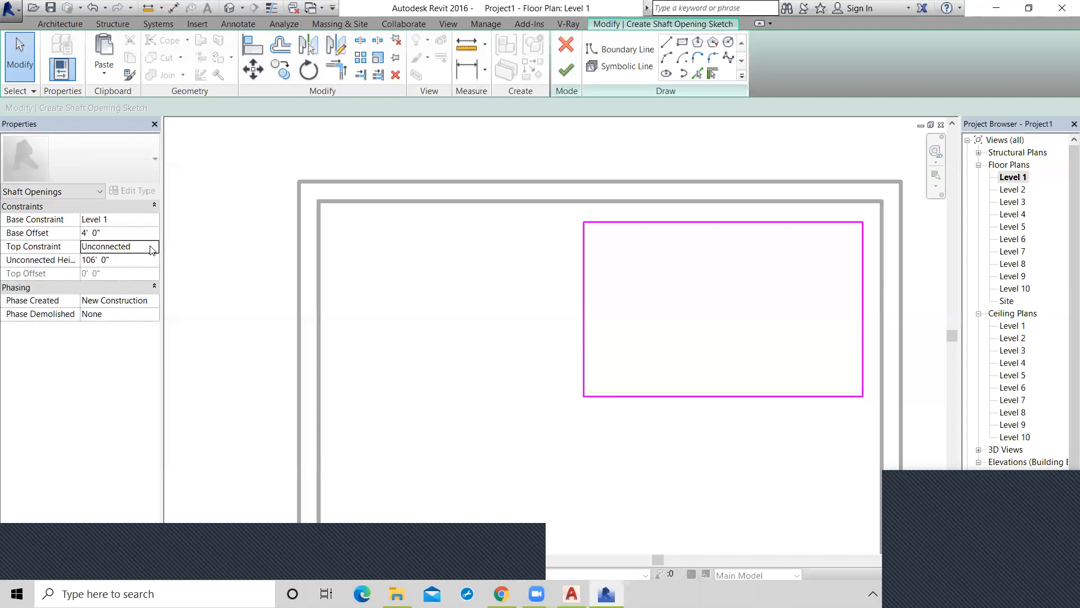
{"action": "left_click", "coordinate": [153, 247]}
{"action": "left_click", "coordinate": [154, 246]}
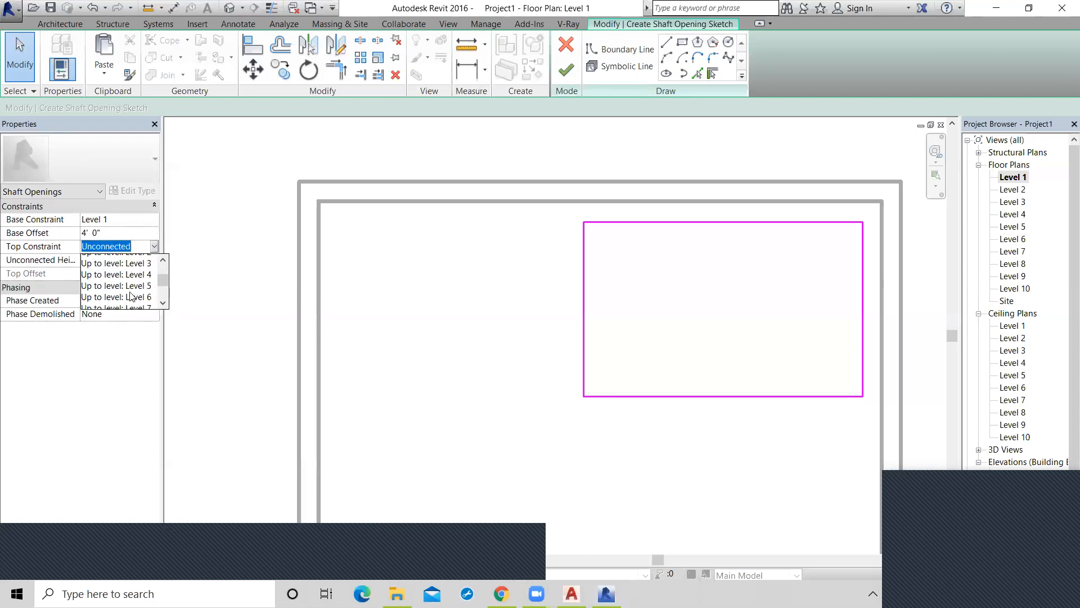
{"action": "double_click", "coordinate": [113, 247]}
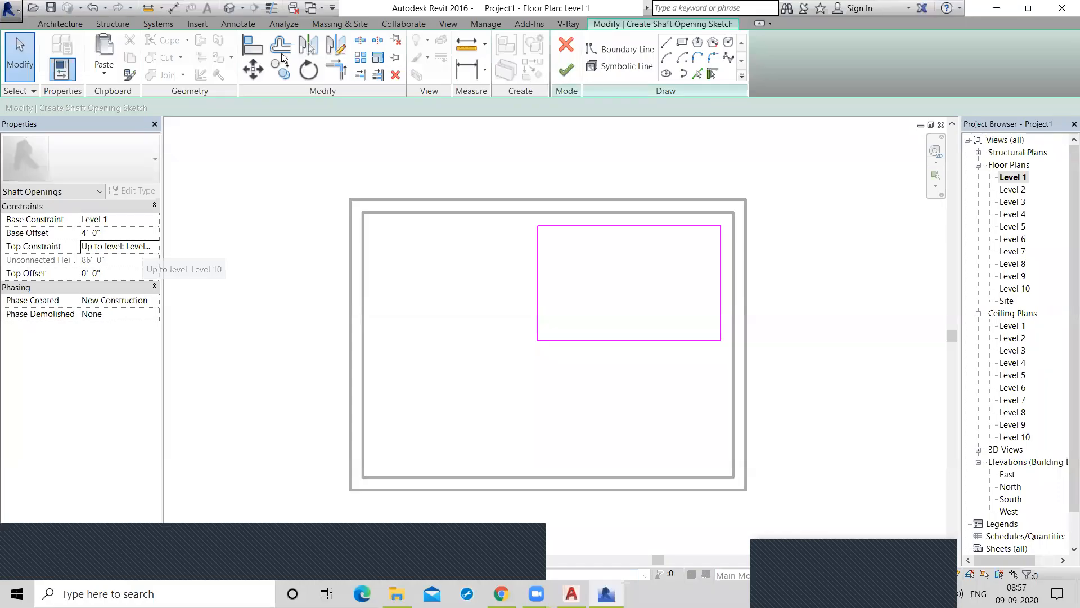
Finish the shaft opening sketch and inspect the tower's roof and walls in the 3D view.
{"action": "left_click", "coordinate": [228, 9]}
{"action": "scroll", "coordinate": [529, 187], "scroll_direction": "up", "scroll_amount": 2}
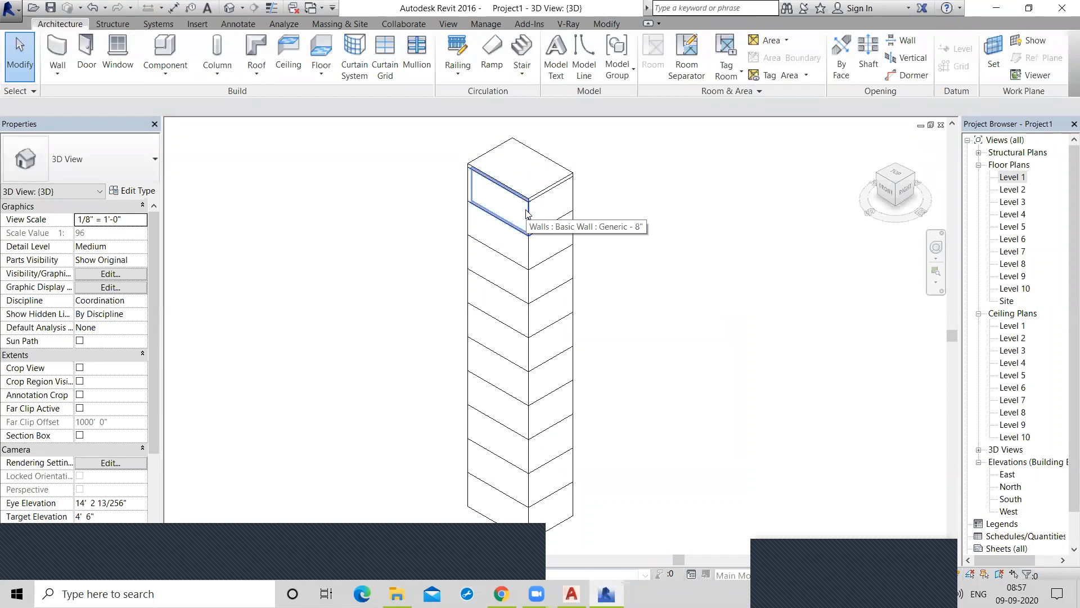
{"action": "scroll", "coordinate": [527, 212], "scroll_direction": "up", "scroll_amount": 1}
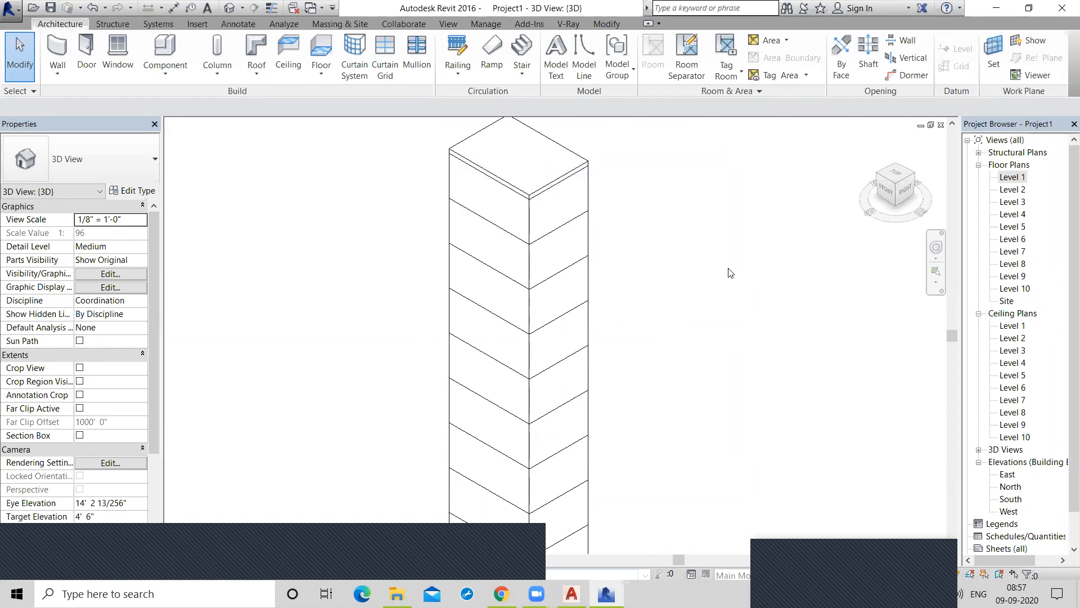
{"action": "scroll", "coordinate": [729, 268], "scroll_direction": "down", "scroll_amount": 1}
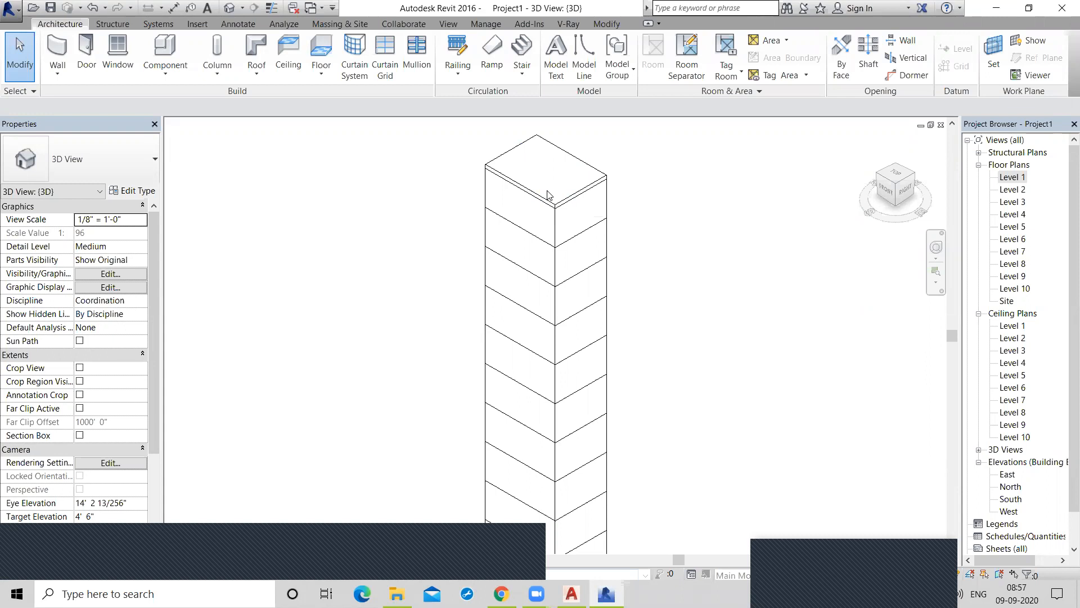
{"action": "scroll", "coordinate": [572, 215], "scroll_direction": "down", "scroll_amount": 3}
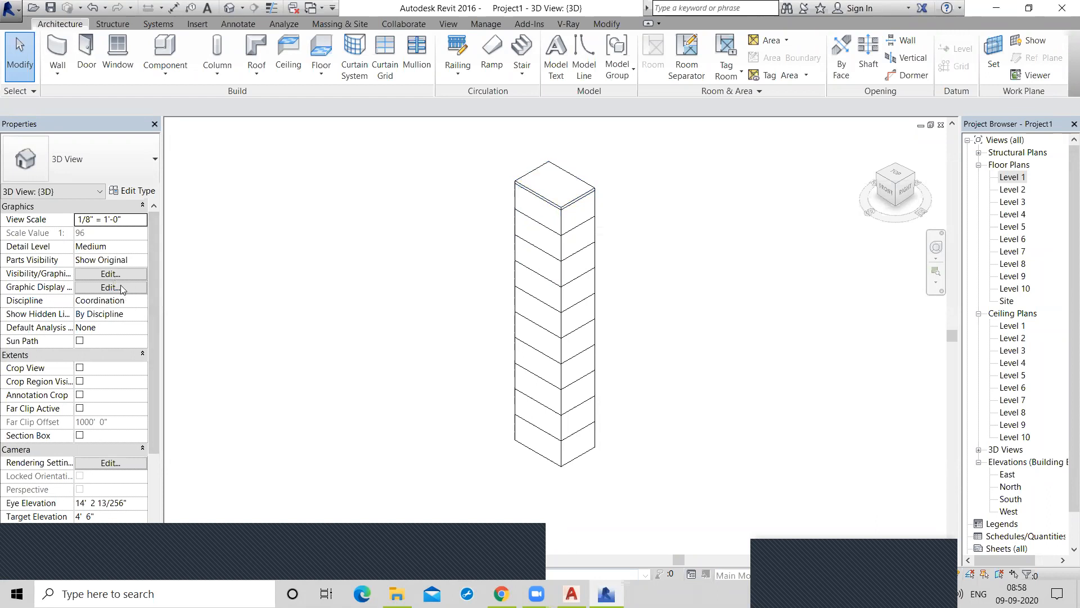
{"action": "scroll", "coordinate": [376, 224], "scroll_direction": "down", "scroll_amount": 3}
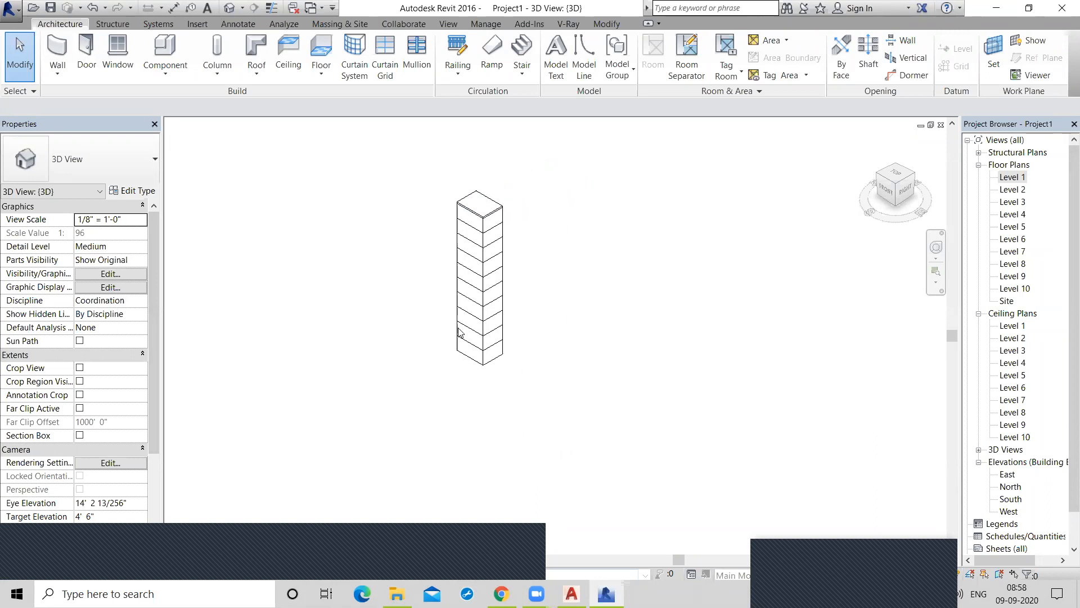
Temporarily hide the Level 1 floor at the tower's underside with Hide Element to expose the interior.
{"action": "middle_click_drag", "start_coordinate": [517, 398], "coordinate": [479, 424], "text": "shift"}
{"action": "mouse_move", "coordinate": [501, 357]}
{"action": "middle_mouse_down", "text": "shift"}
{"action": "mouse_move", "coordinate": [568, 381]}
{"action": "mouse_move", "coordinate": [506, 386]}
{"action": "mouse_move", "coordinate": [499, 361]}
{"action": "middle_mouse_up", "text": "shift"}
{"action": "scroll", "coordinate": [499, 360], "scroll_direction": "up", "scroll_amount": 6}
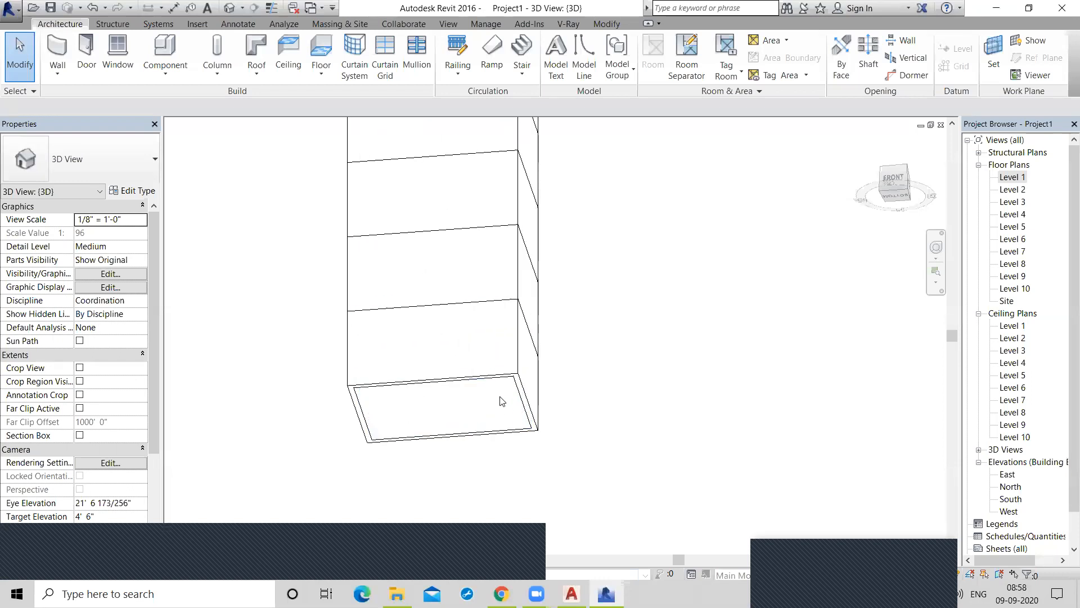
{"action": "left_click", "coordinate": [515, 389]}
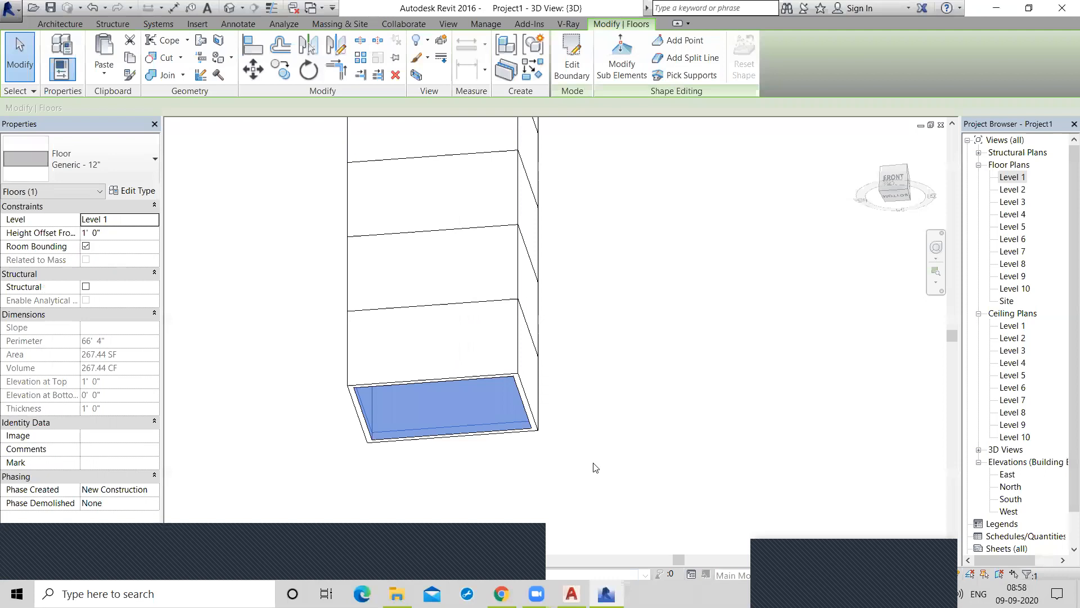
{"action": "left_click", "coordinate": [554, 449]}
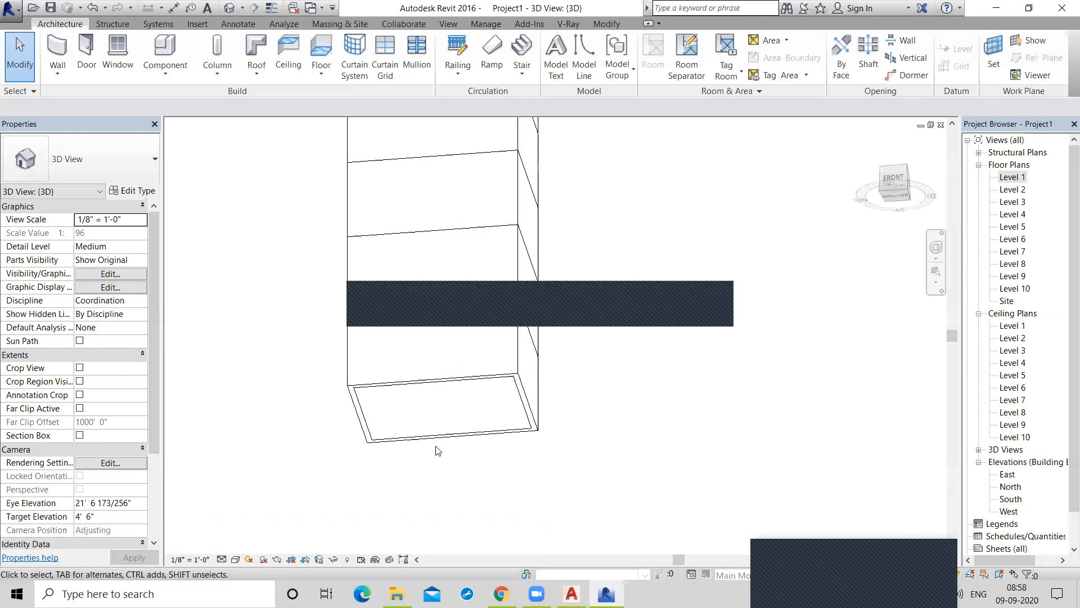
{"action": "left_click", "coordinate": [434, 389]}
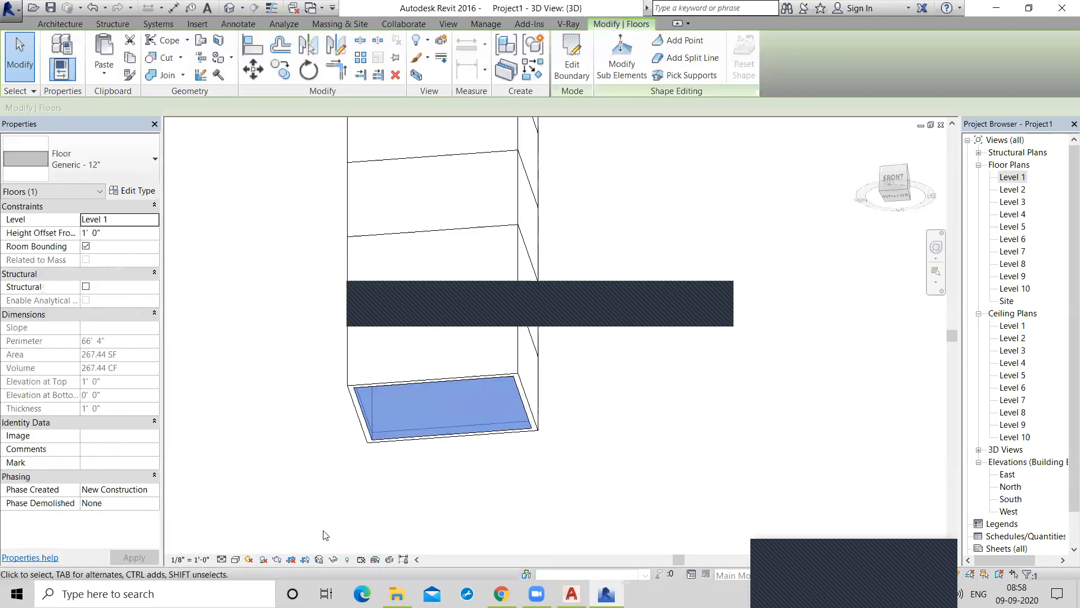
{"action": "left_click", "coordinate": [334, 560]}
{"action": "left_click", "coordinate": [360, 525]}
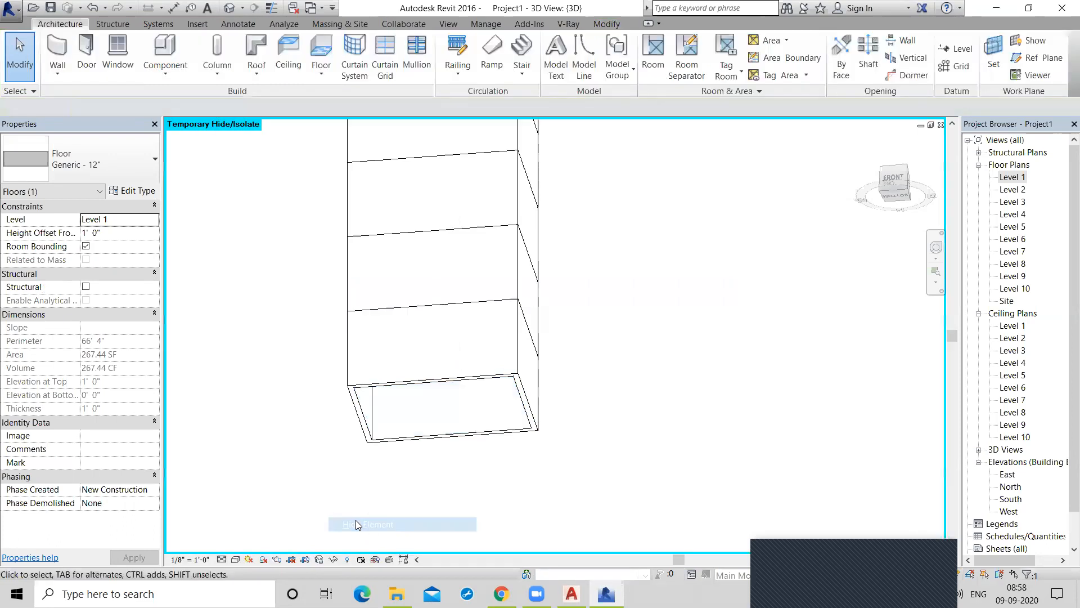
Stretch the top of the shaft opening above the roof, to a top offset of about 16'-4".
{"action": "middle_click_drag", "start_coordinate": [525, 484], "coordinate": [509, 307], "text": "shift"}
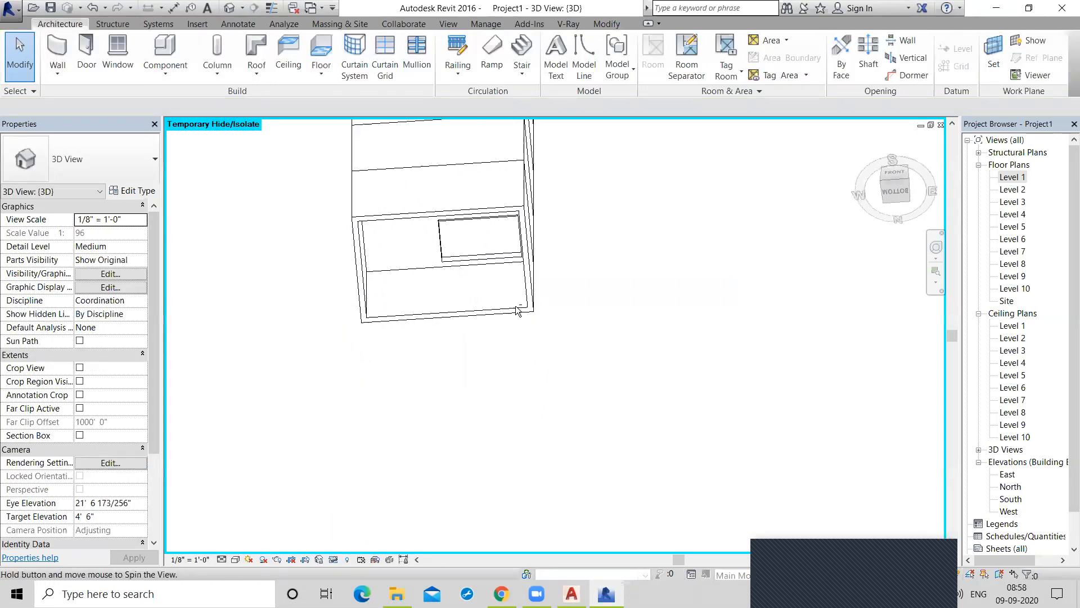
{"action": "left_click", "coordinate": [454, 250]}
{"action": "scroll", "coordinate": [420, 437], "scroll_direction": "down", "scroll_amount": 4}
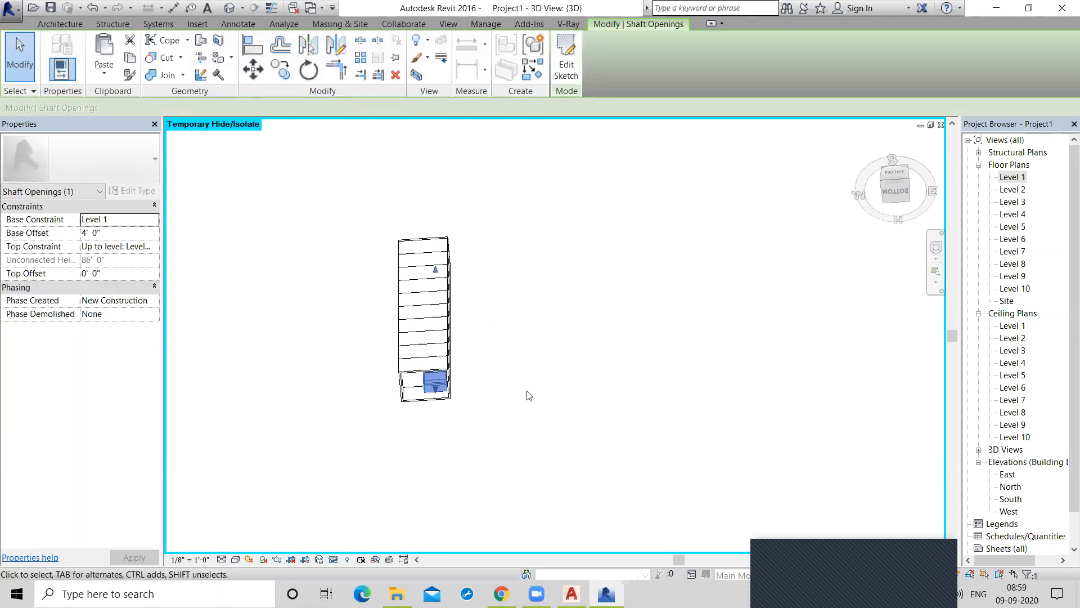
{"action": "middle_click_drag", "start_coordinate": [549, 373], "coordinate": [554, 606], "text": "shift"}
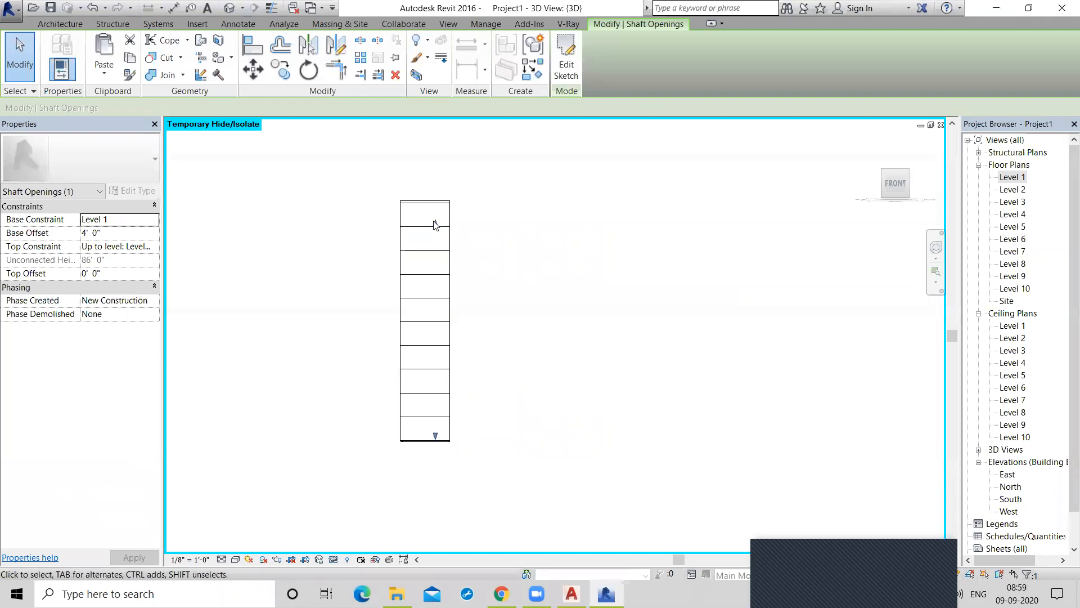
{"action": "left_click_drag", "start_coordinate": [436, 224], "coordinate": [437, 191]}
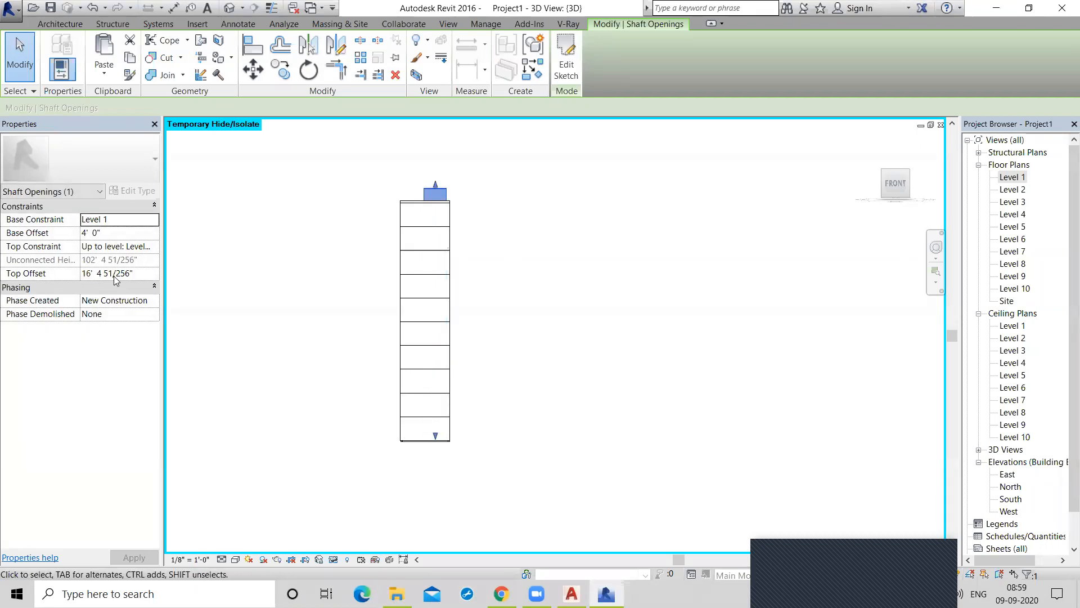
{"action": "left_click", "coordinate": [590, 273]}
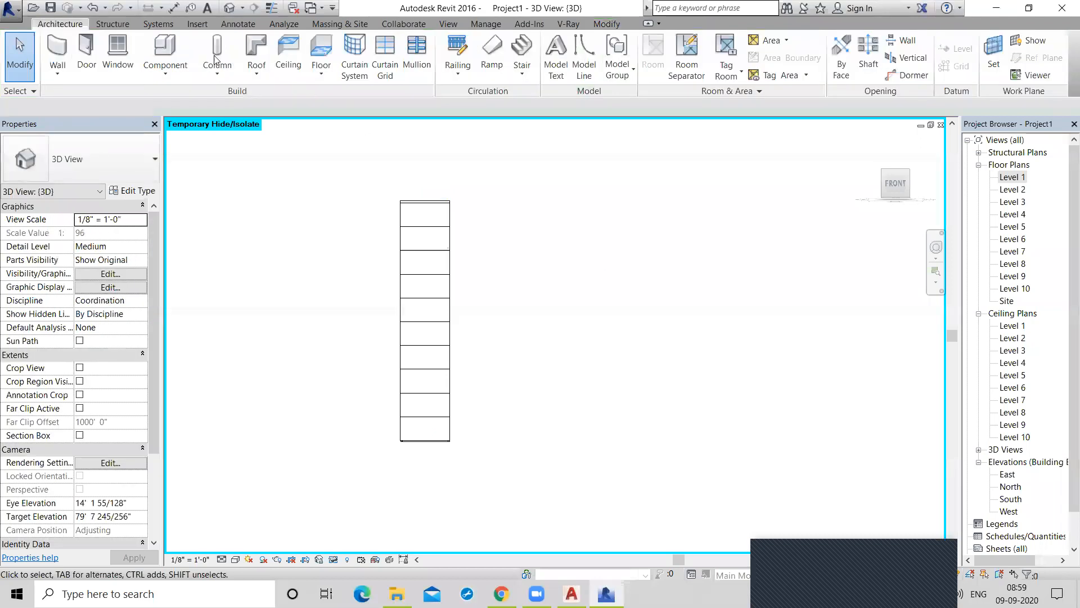
Return the 3D view to its home orientation and set the visual style to Realistic.
{"action": "left_click", "coordinate": [229, 12]}
{"action": "left_click", "coordinate": [872, 142]}
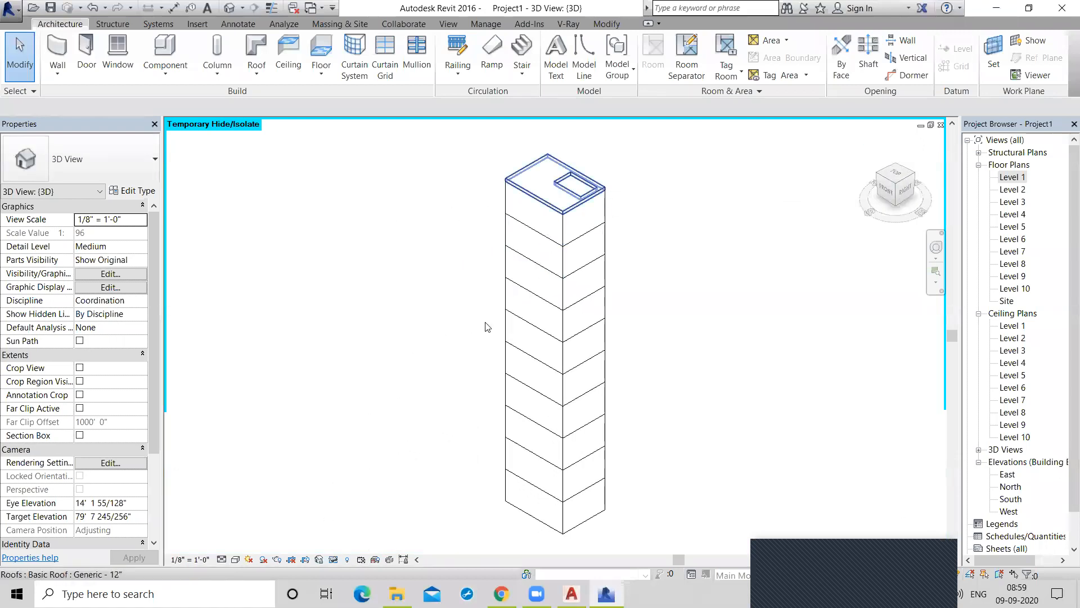
{"action": "left_click", "coordinate": [235, 559]}
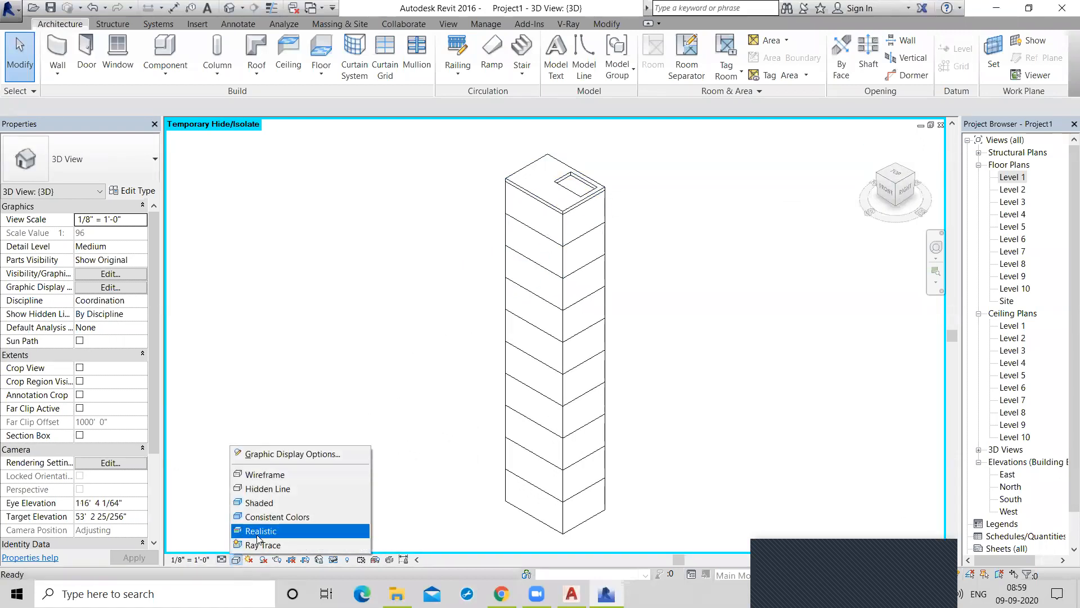
{"action": "left_click", "coordinate": [259, 531]}
Reset Temporary Hide/Isolate and examine the shaft opening in the roof of the tower.
{"action": "left_click", "coordinate": [333, 559]}
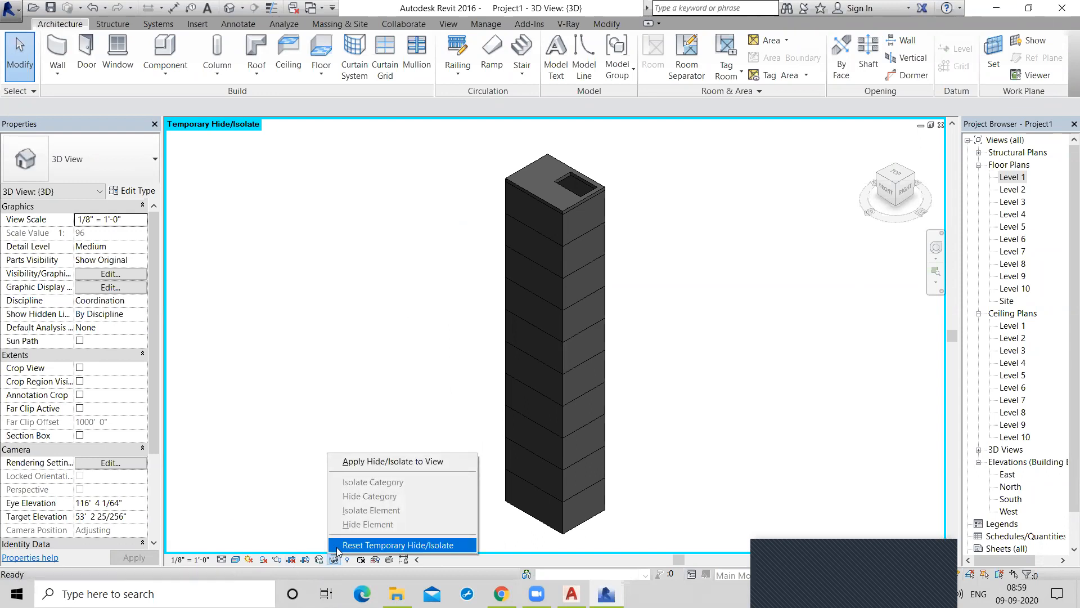
{"action": "left_click", "coordinate": [366, 545]}
{"action": "middle_click_drag", "start_coordinate": [690, 329], "coordinate": [760, 388], "text": "shift"}
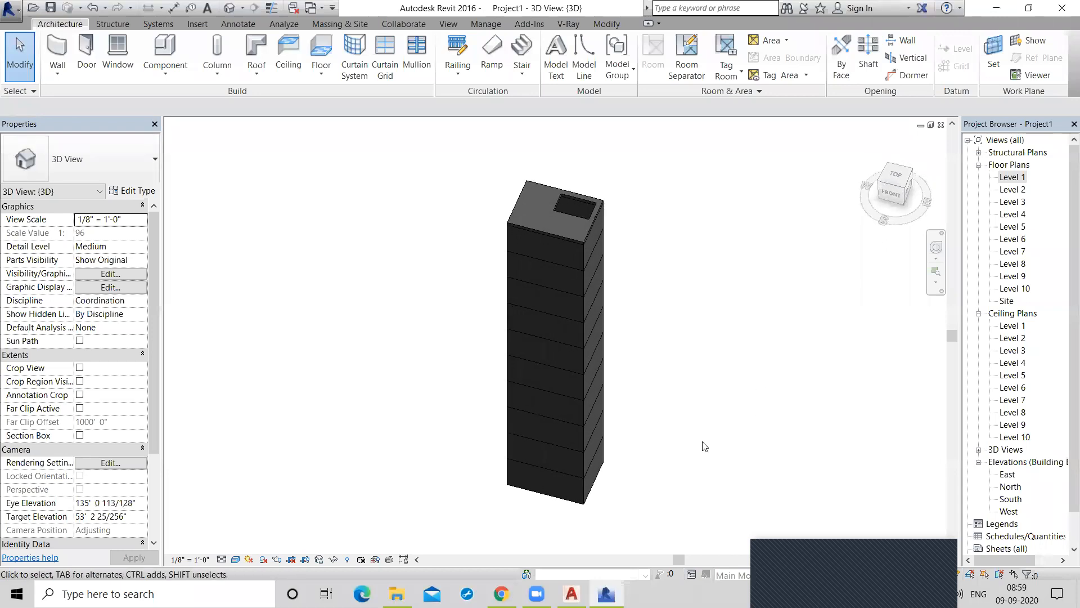
{"action": "scroll", "coordinate": [664, 416], "scroll_direction": "down", "scroll_amount": 2}
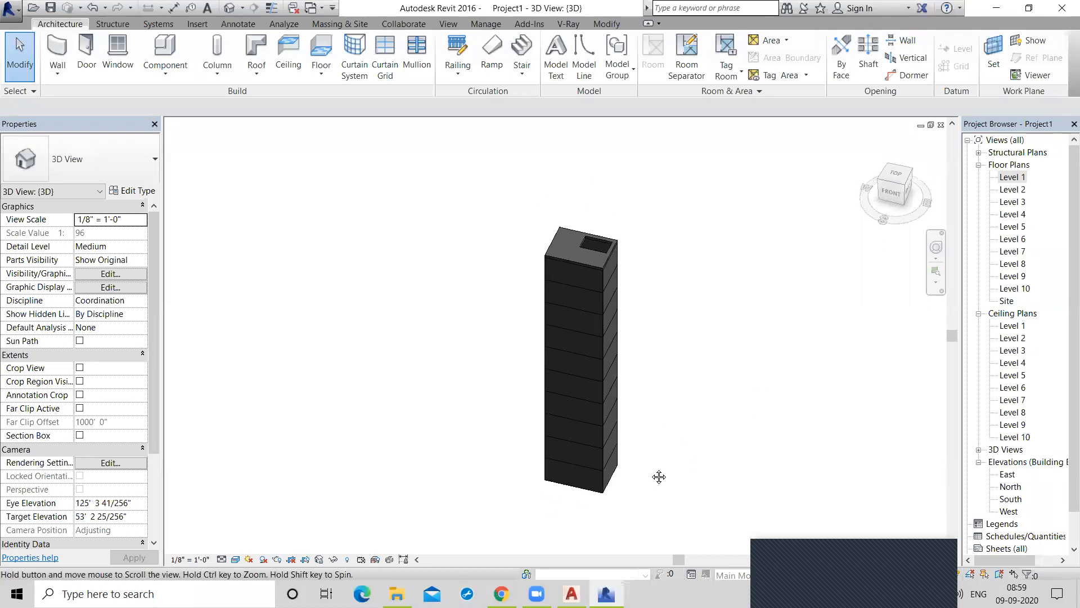
{"action": "middle_click_drag", "start_coordinate": [656, 475], "coordinate": [639, 436]}
{"action": "scroll", "coordinate": [643, 439], "scroll_direction": "up", "scroll_amount": 1}
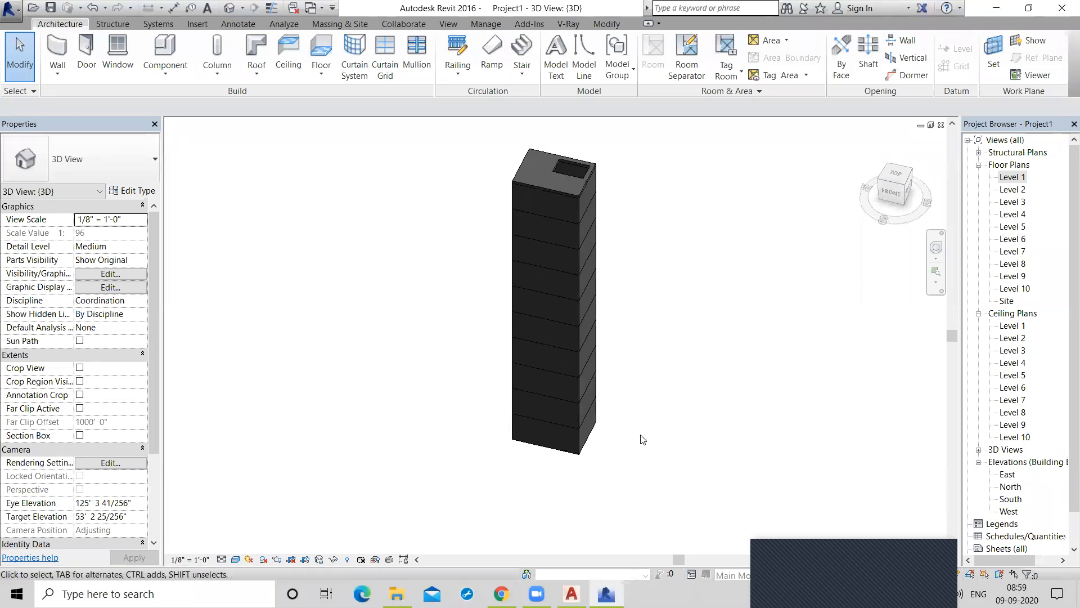